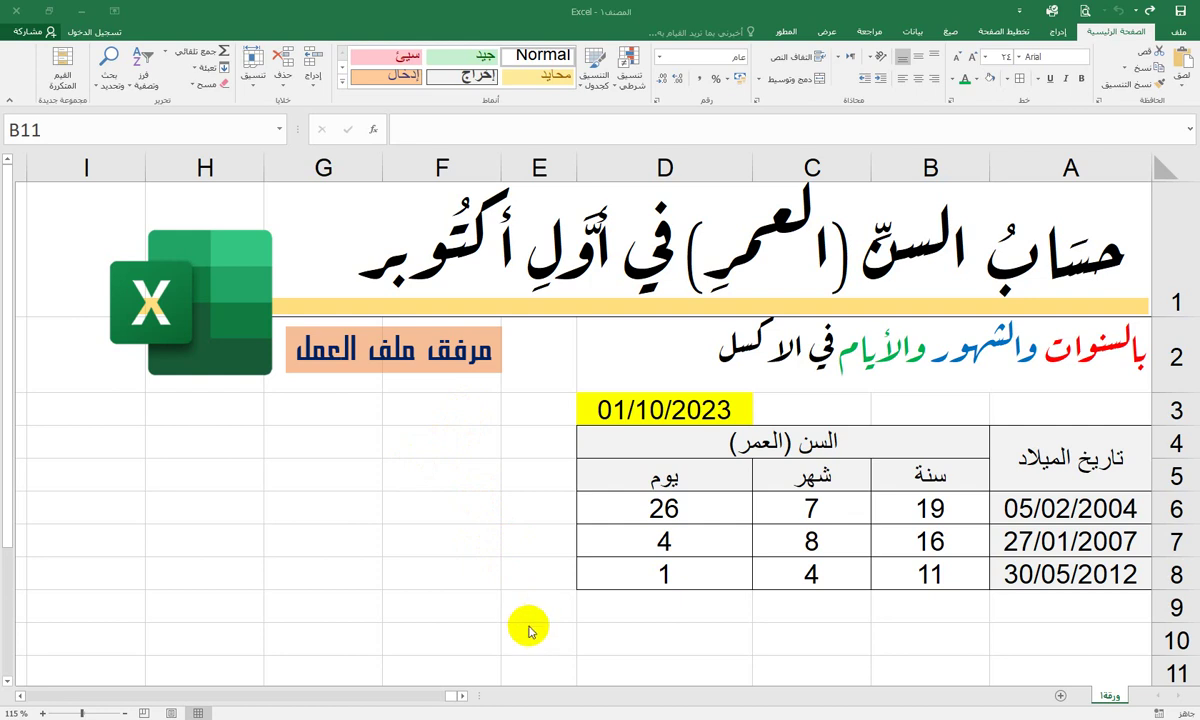
# - Clear the existing year, month and day results from the age table, covering the range B6:E10
pyautogui.moveTo(530, 628); pyautogui.dragTo(928, 520)
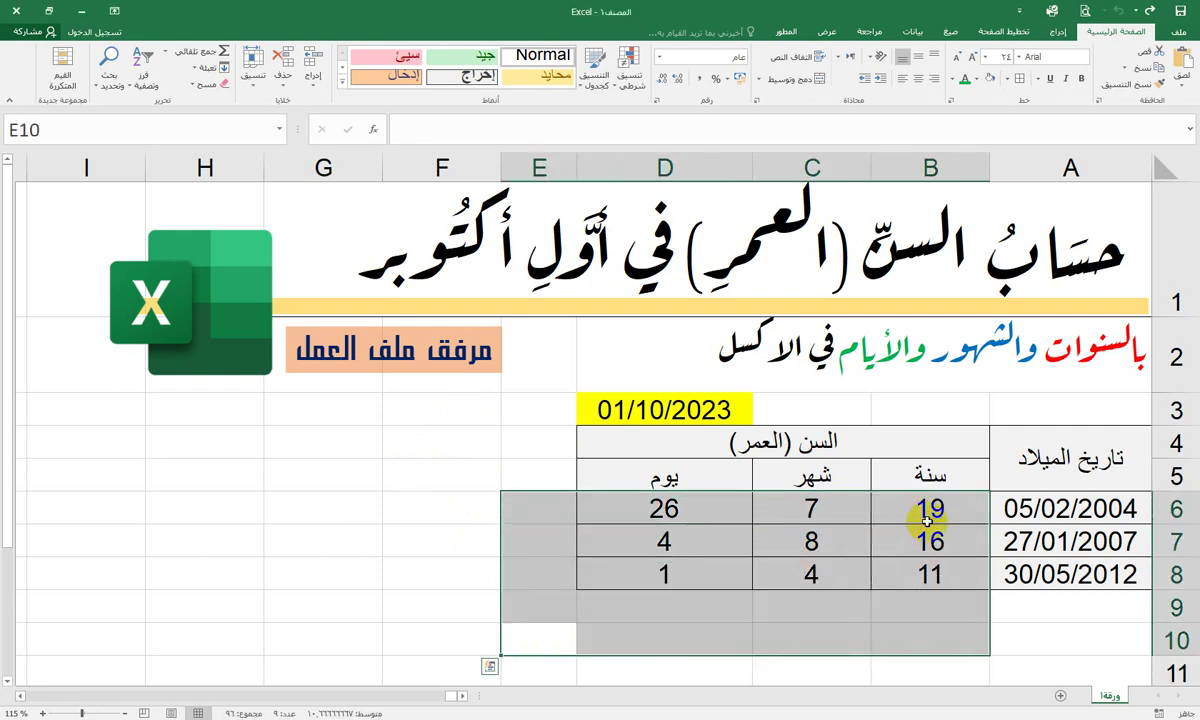
pyautogui.press('Delete')
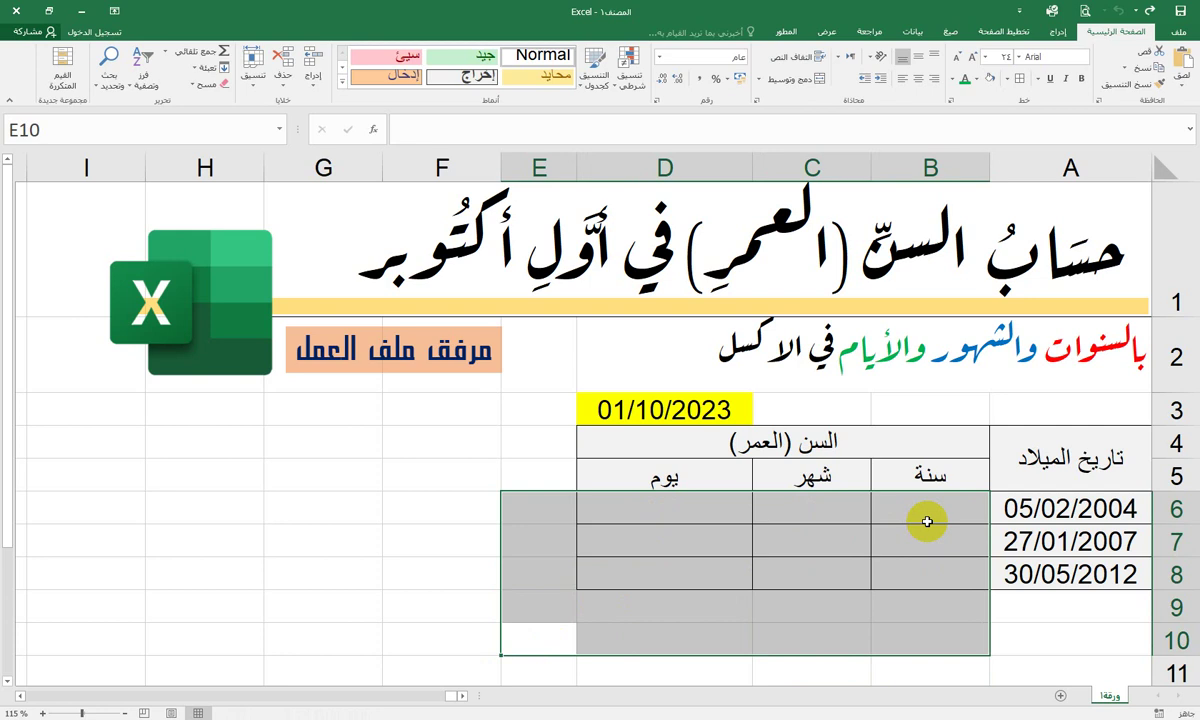
pyautogui.click(1028, 613)
# - Examine the birth dates in A6:A8, the empty year cell B6 and the reference date in D3
pyautogui.click(1048, 509)
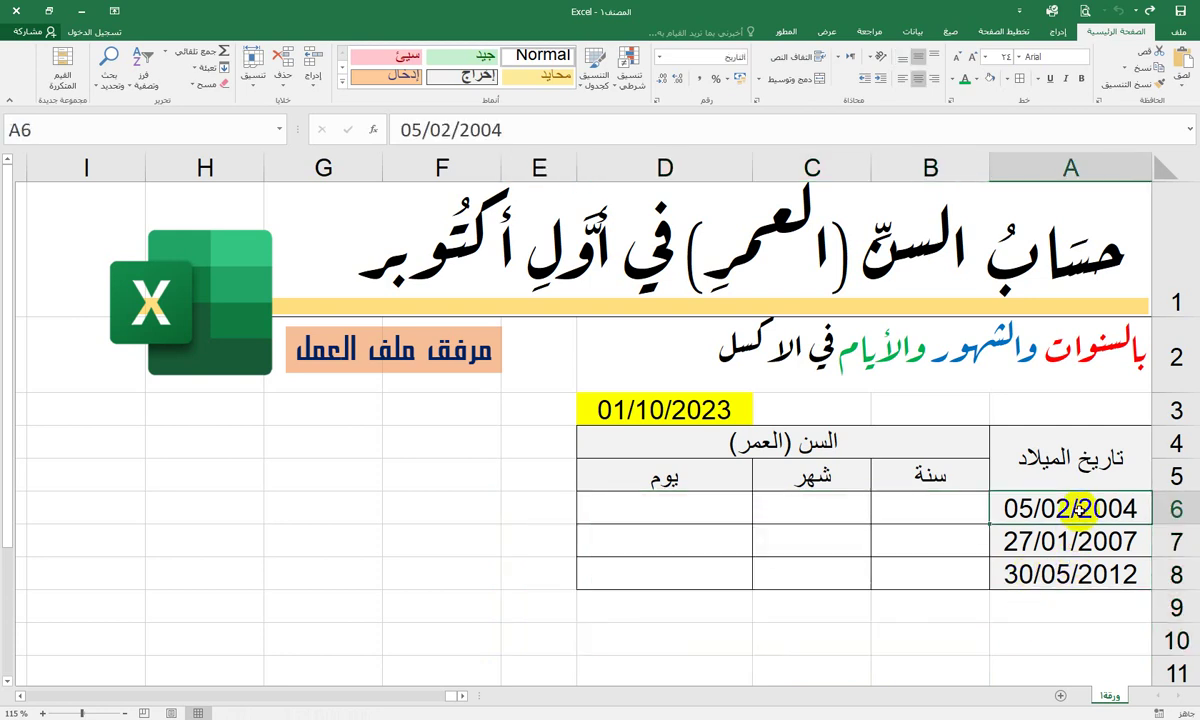
pyautogui.click(1048, 537)
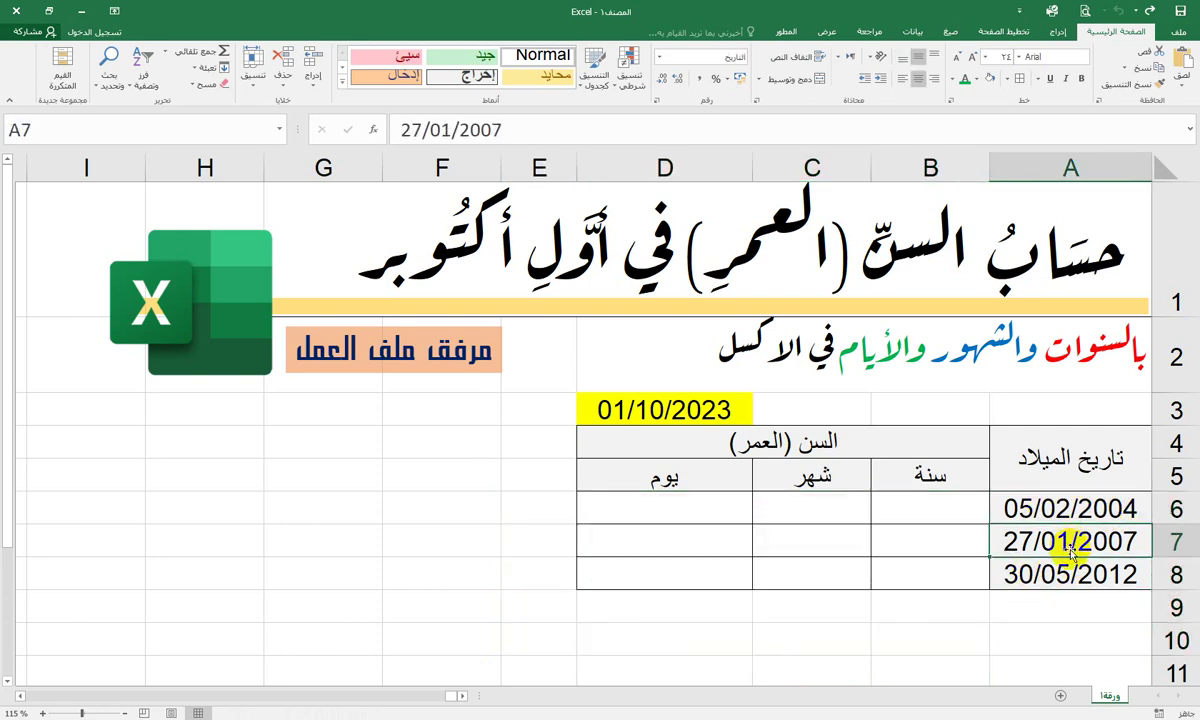
pyautogui.click(1066, 570)
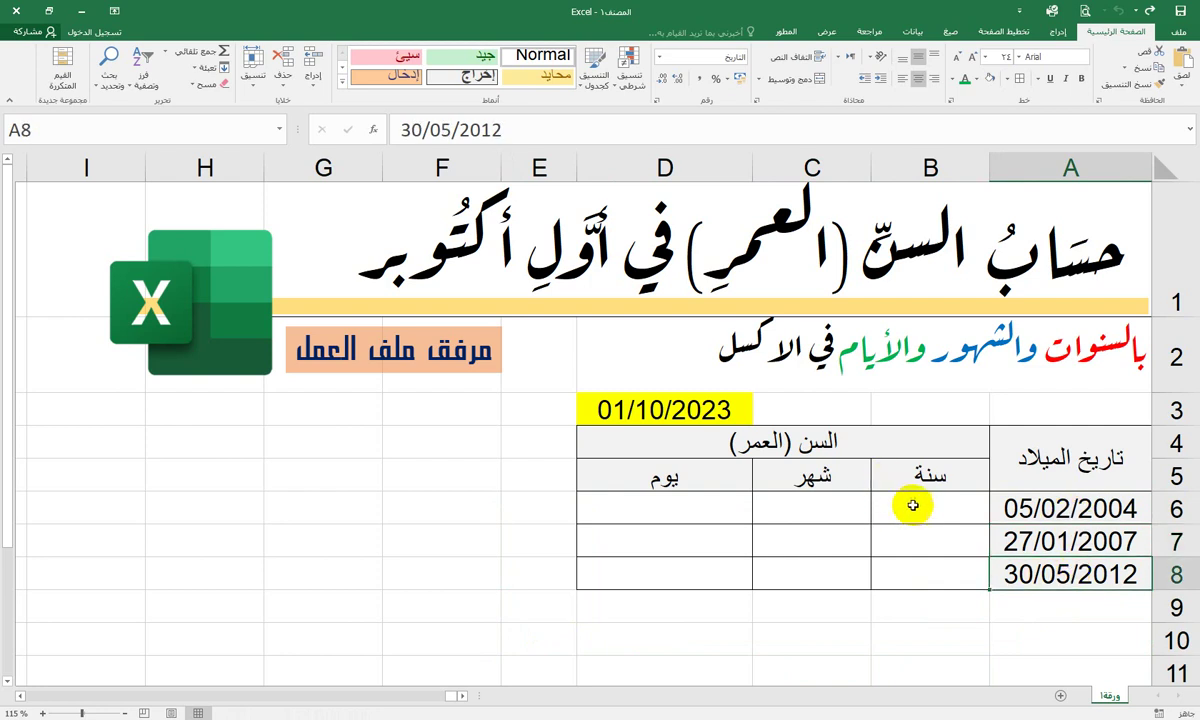
pyautogui.click(921, 505)
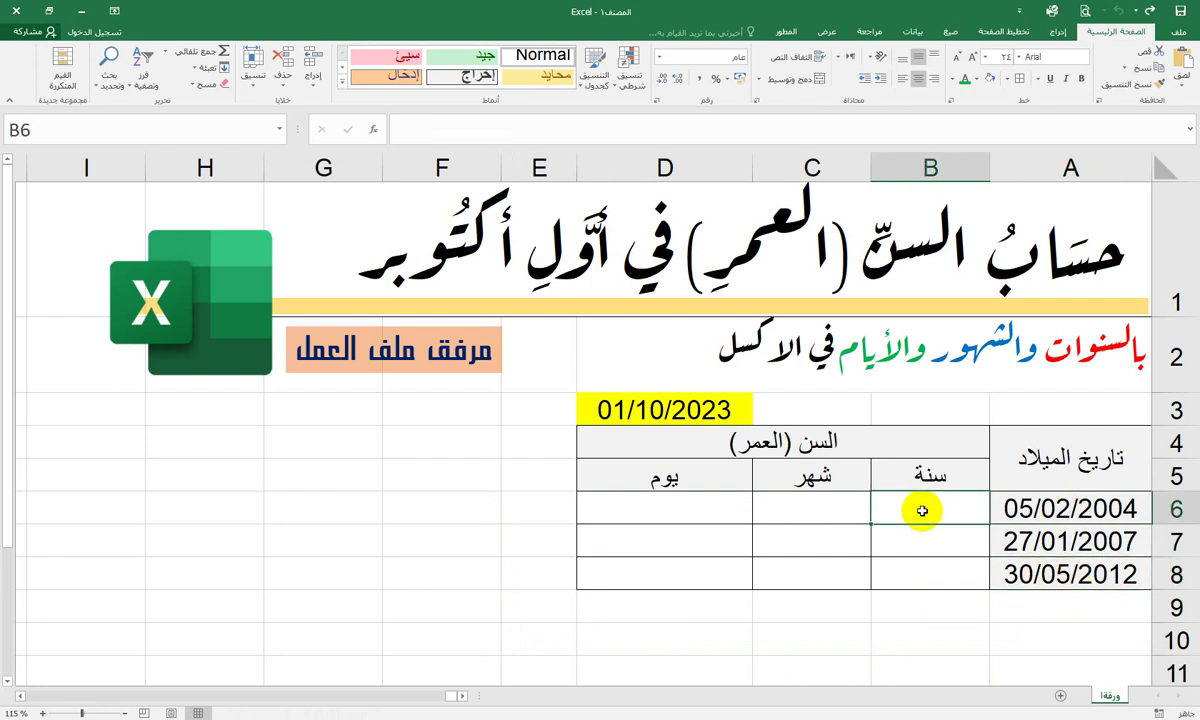
pyautogui.click(1024, 503)
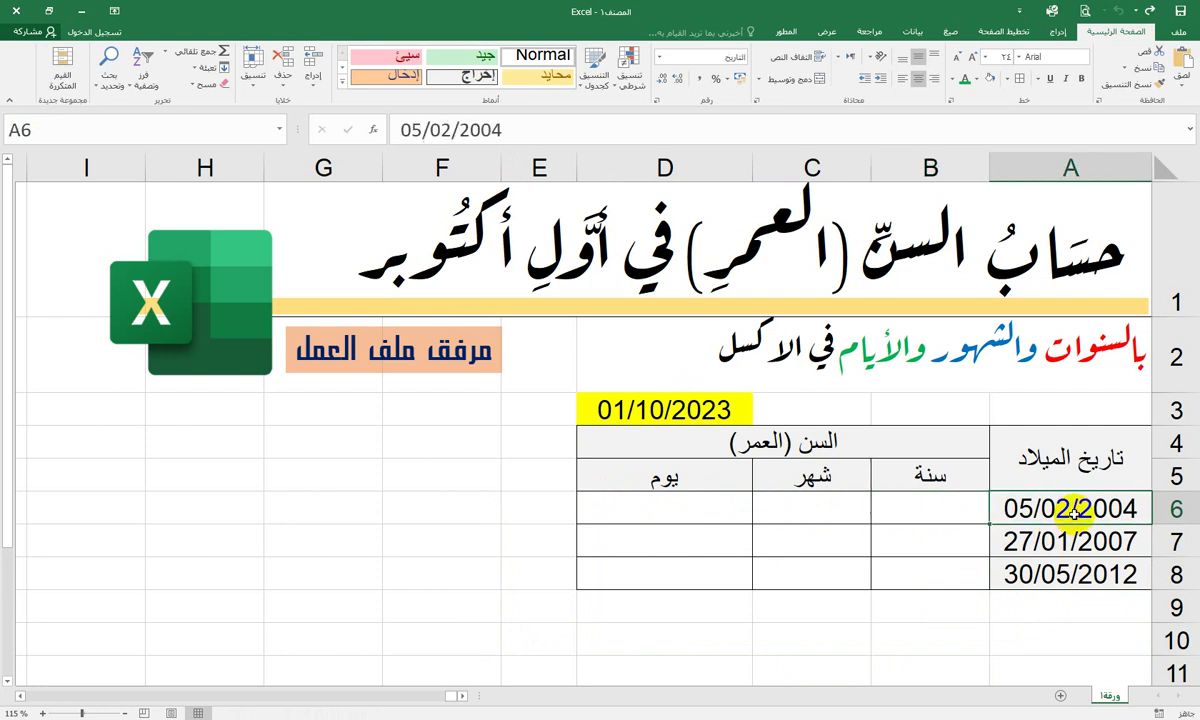
pyautogui.click(705, 412)
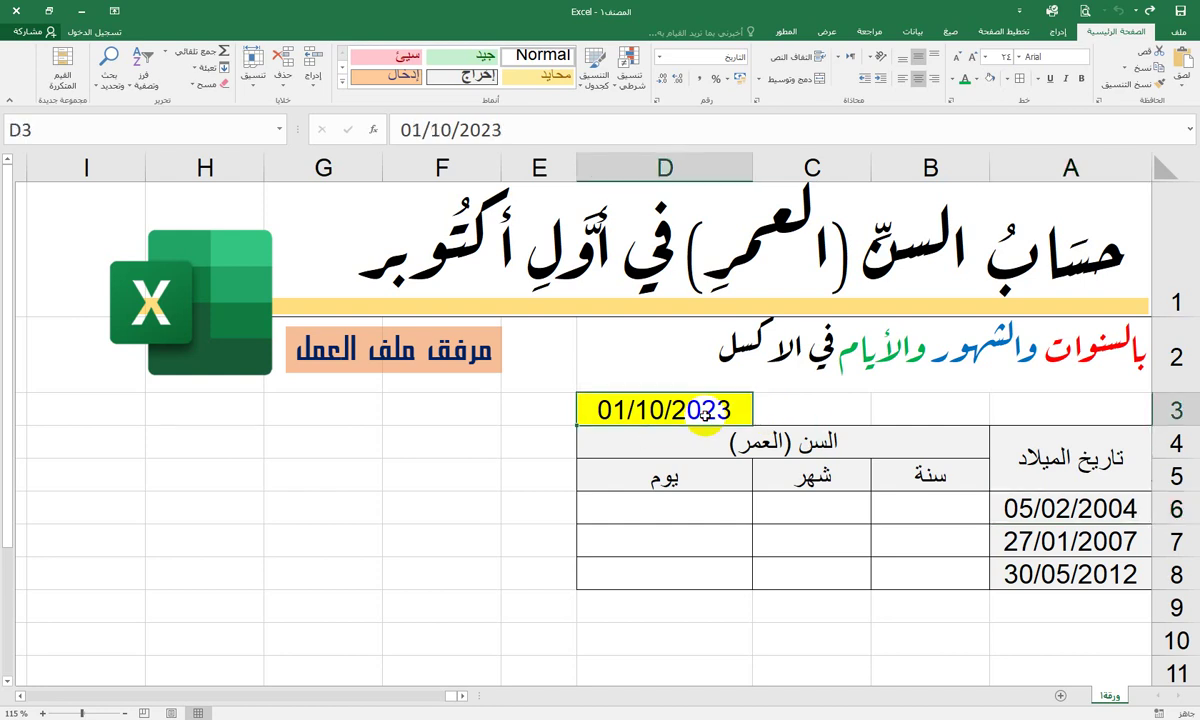
pyautogui.click(1010, 505)
pyautogui.click(676, 405)
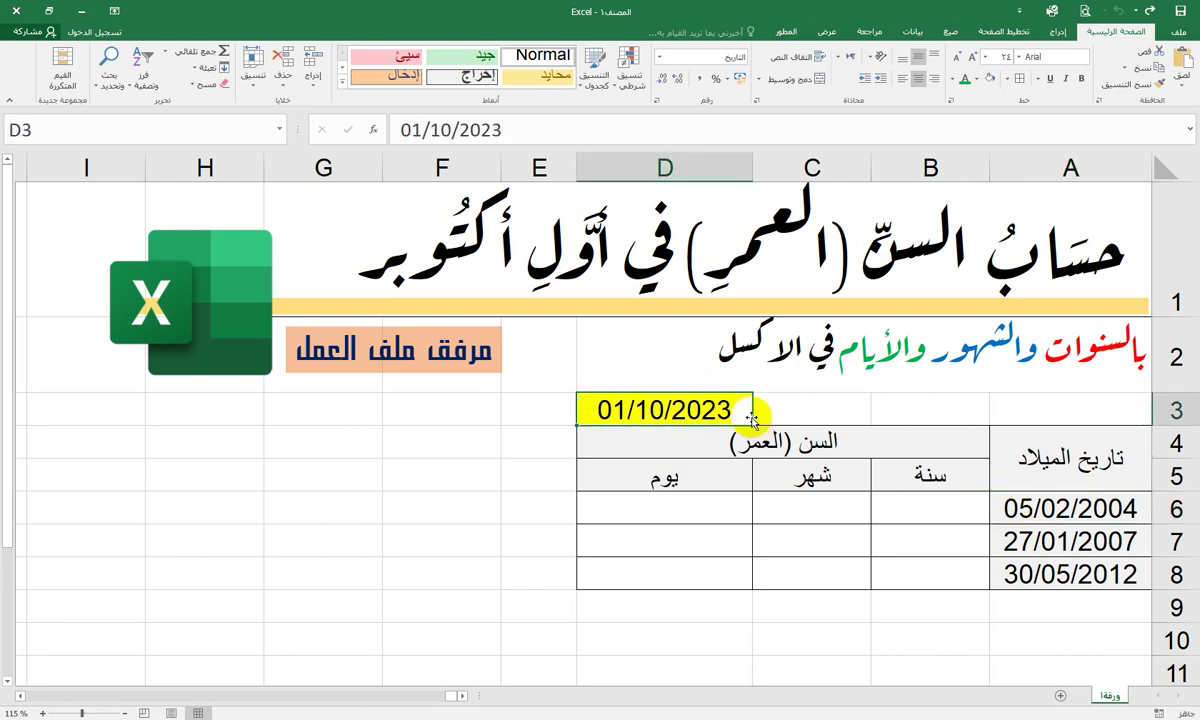
# - Start a DATEDIF formula with empty parentheses in B6, the first cell of the year column
pyautogui.click(945, 510)
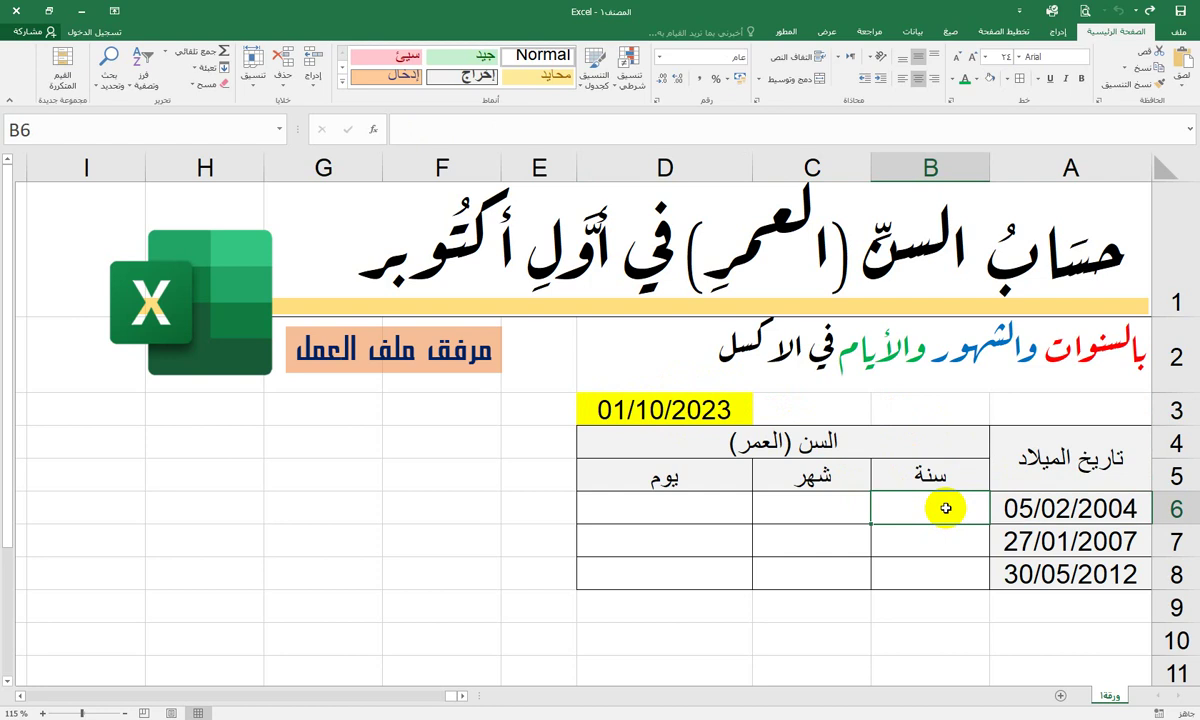
pyautogui.write('=')
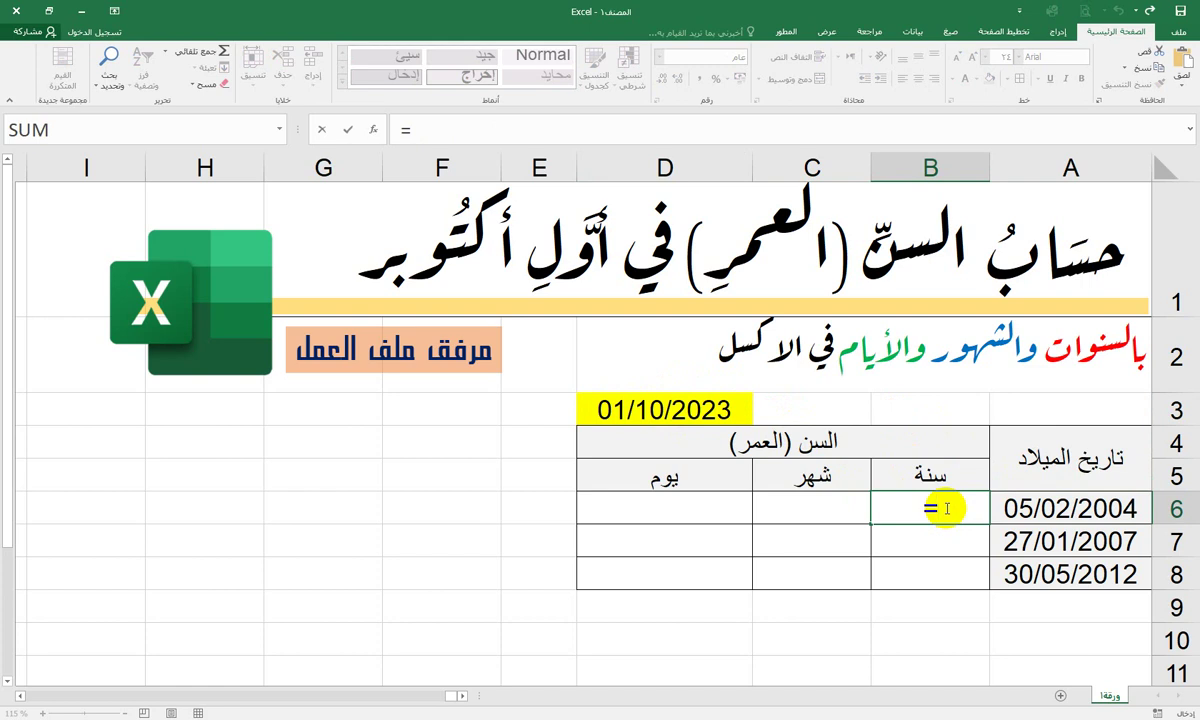
pyautogui.write('d')
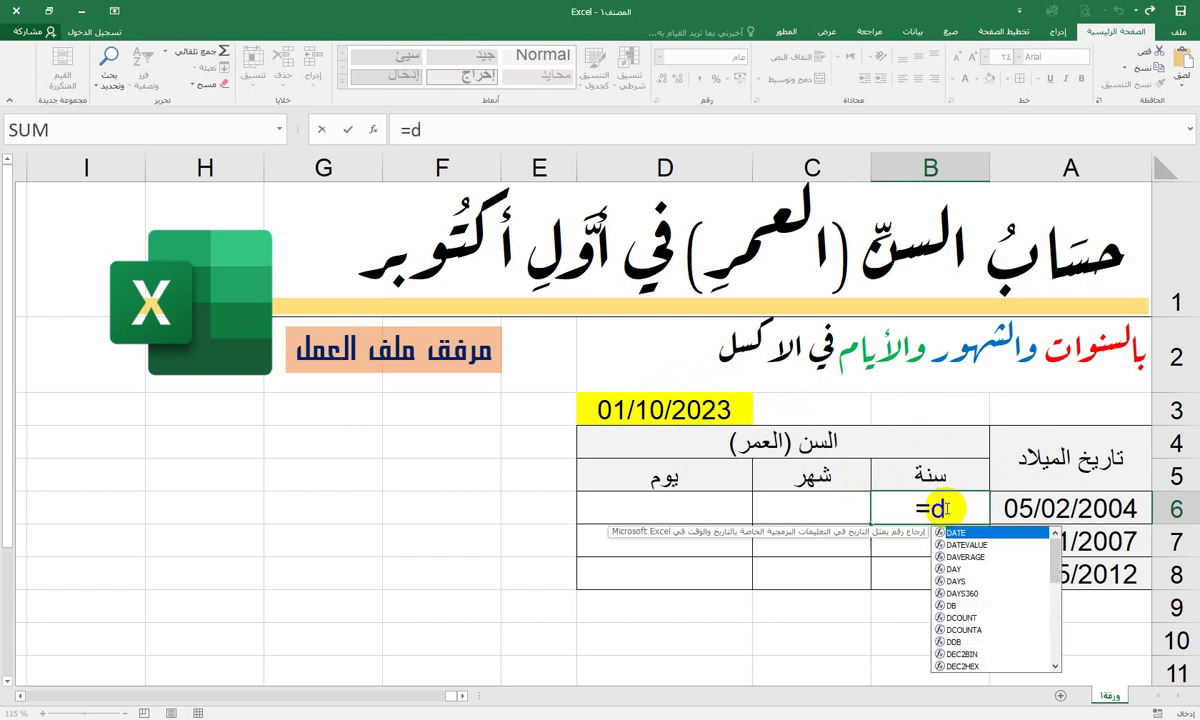
pyautogui.write('a')
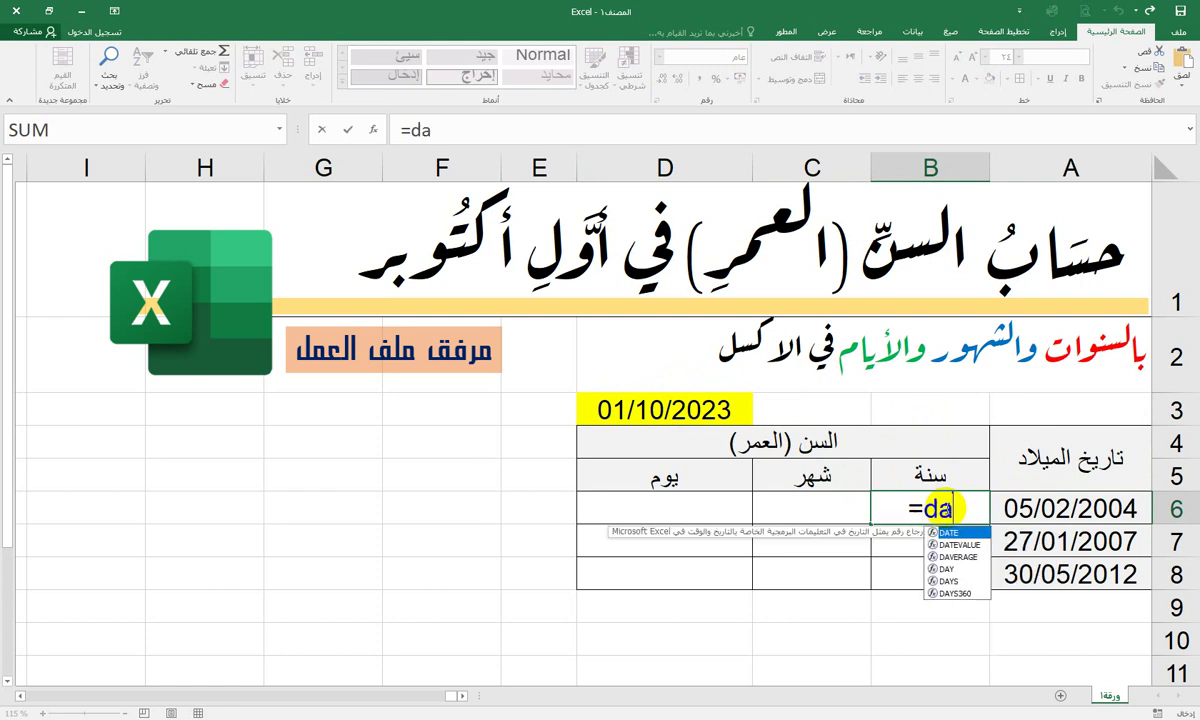
pyautogui.write('te')
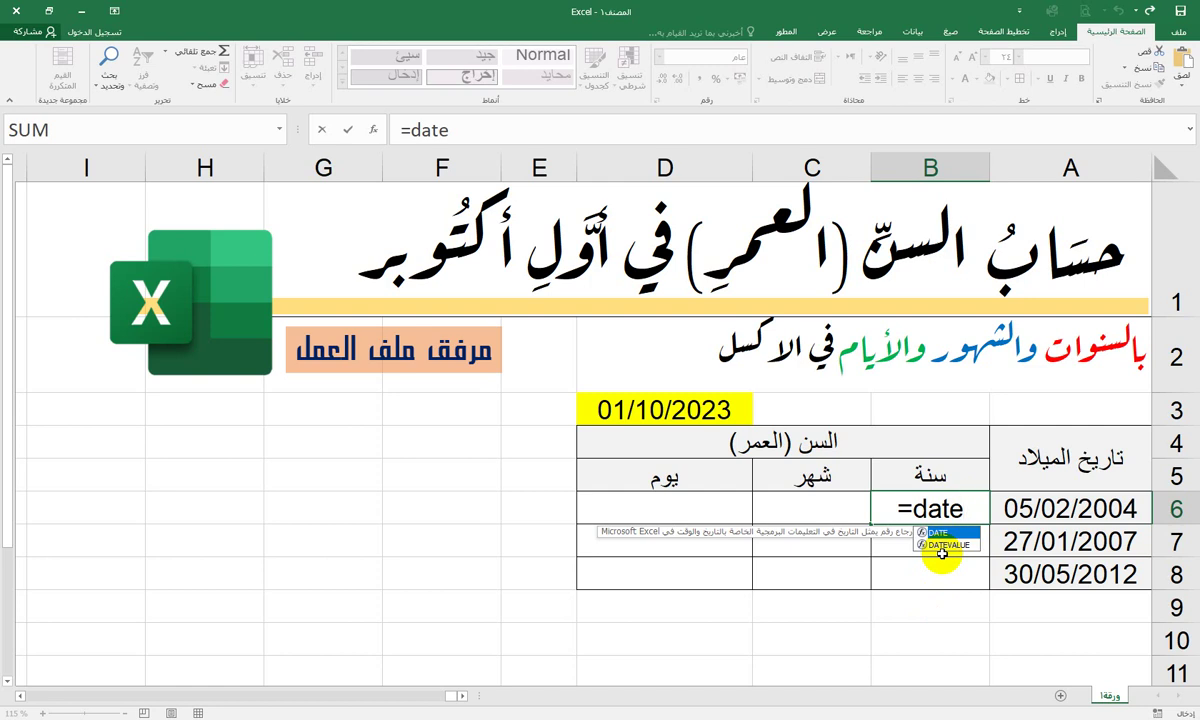
pyautogui.write('d')
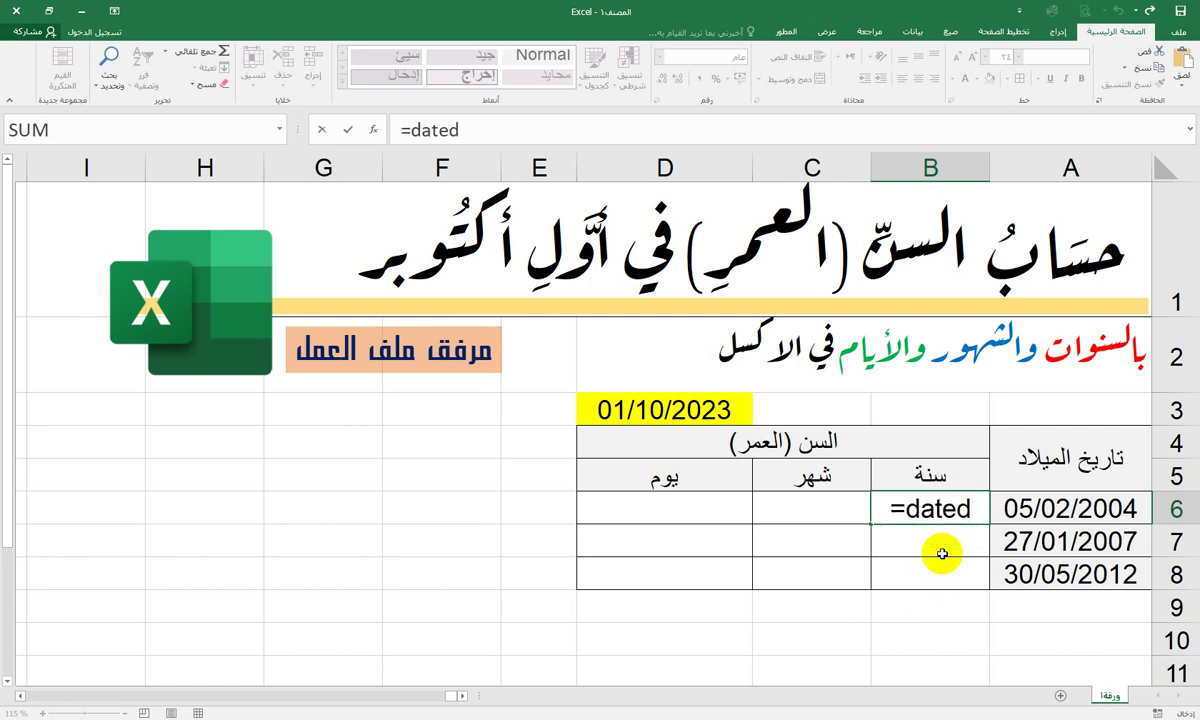
pyautogui.write('i')
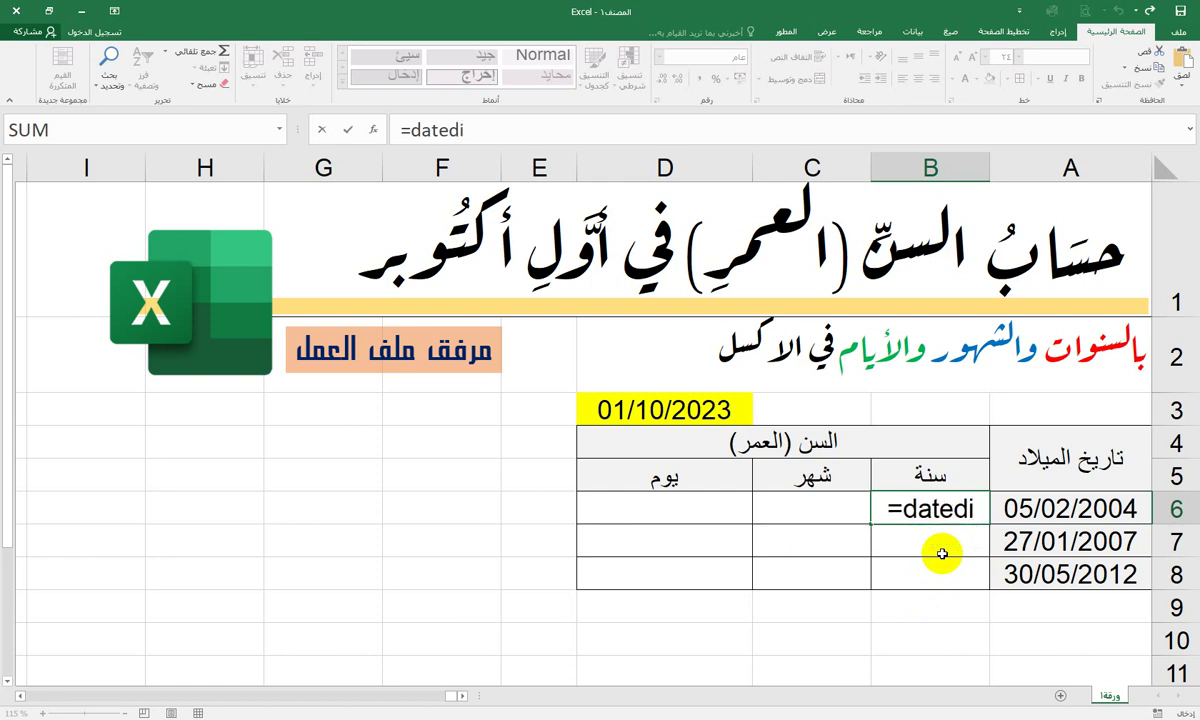
pyautogui.write('f')
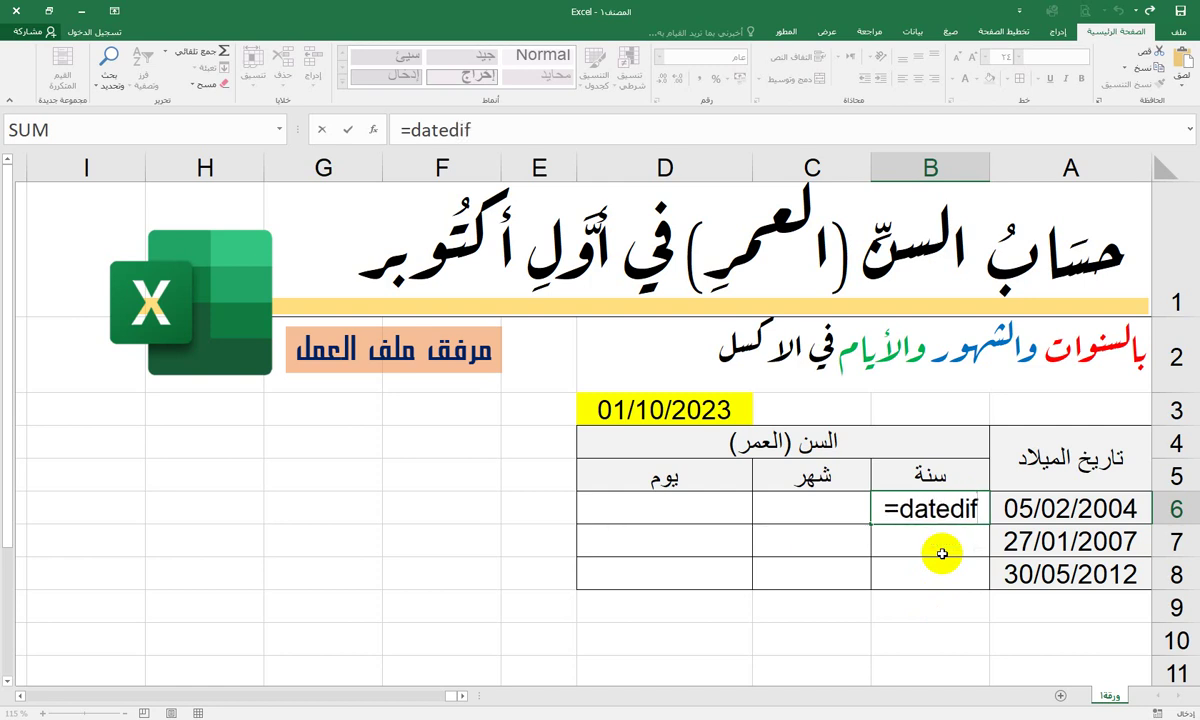
pyautogui.write('()')
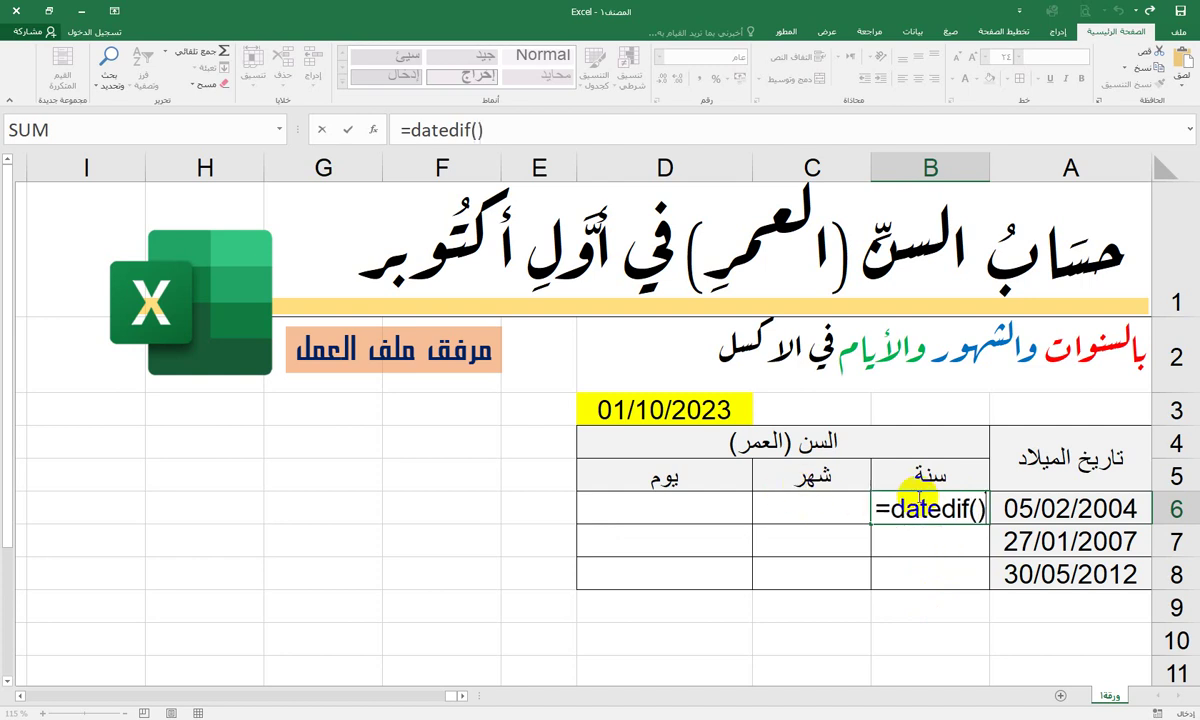
# - Complete the B6 formula with birth date A6, end date D3 and unit "y" as =DATEDIF(A6;D3;"y")
pyautogui.click(980, 509)
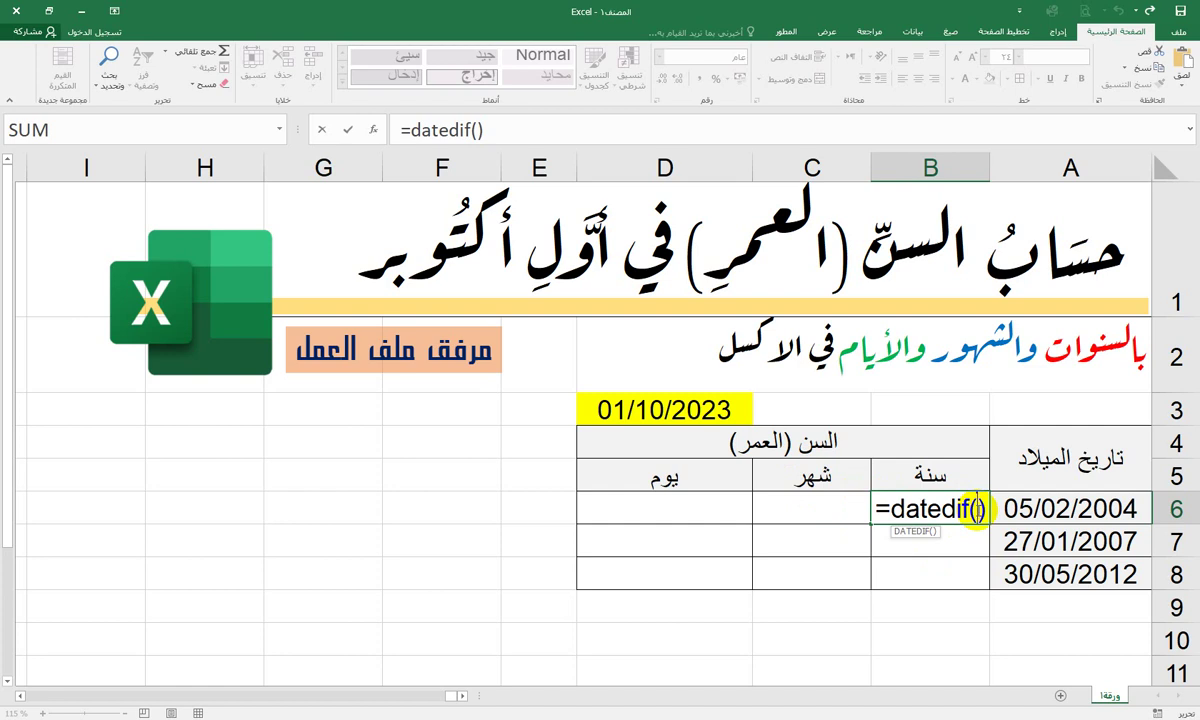
pyautogui.click(1062, 508)
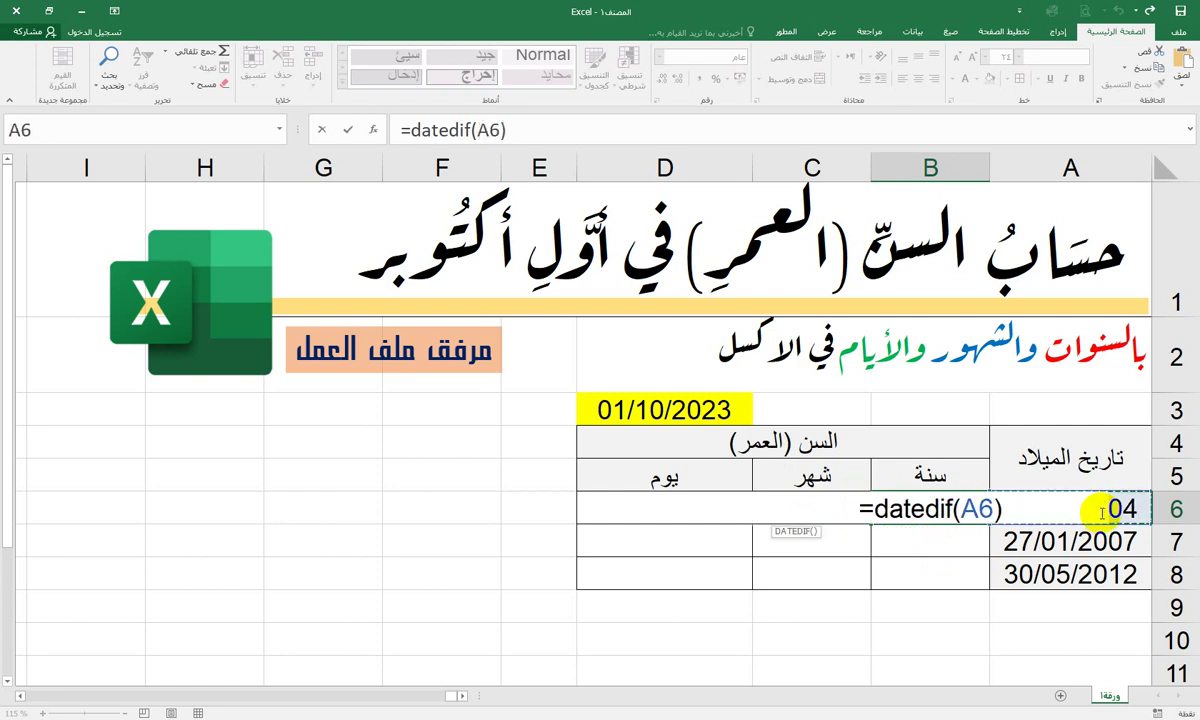
pyautogui.write(';')
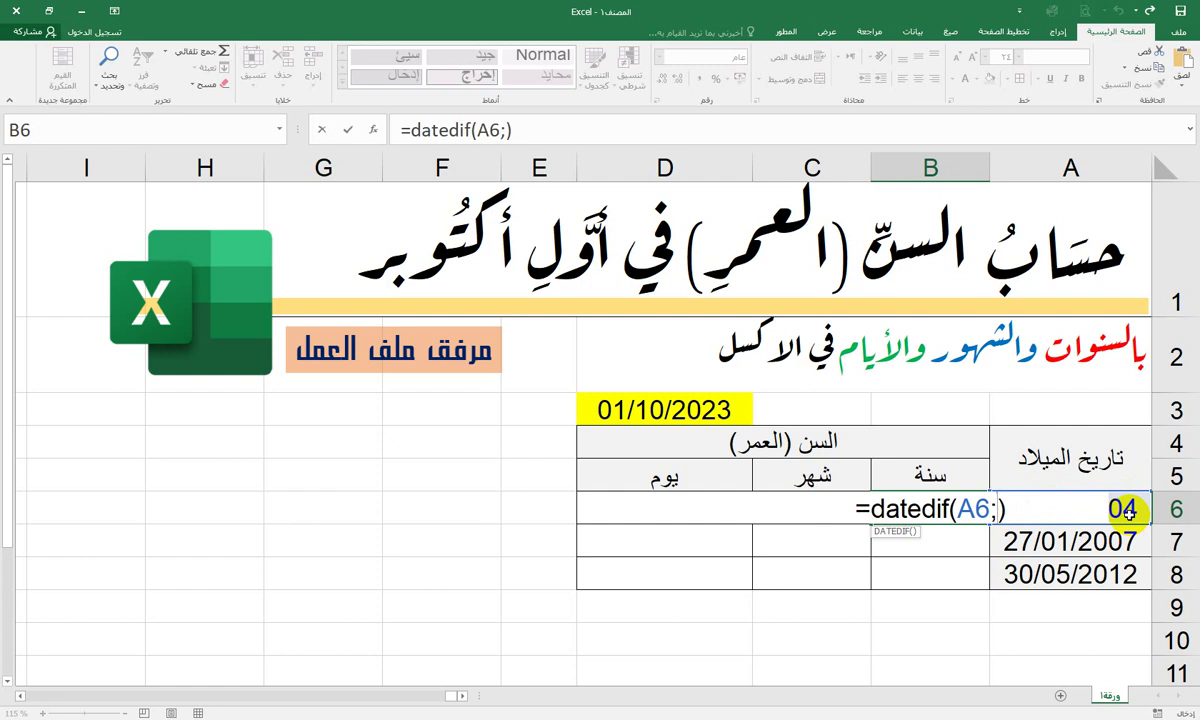
pyautogui.click(700, 410)
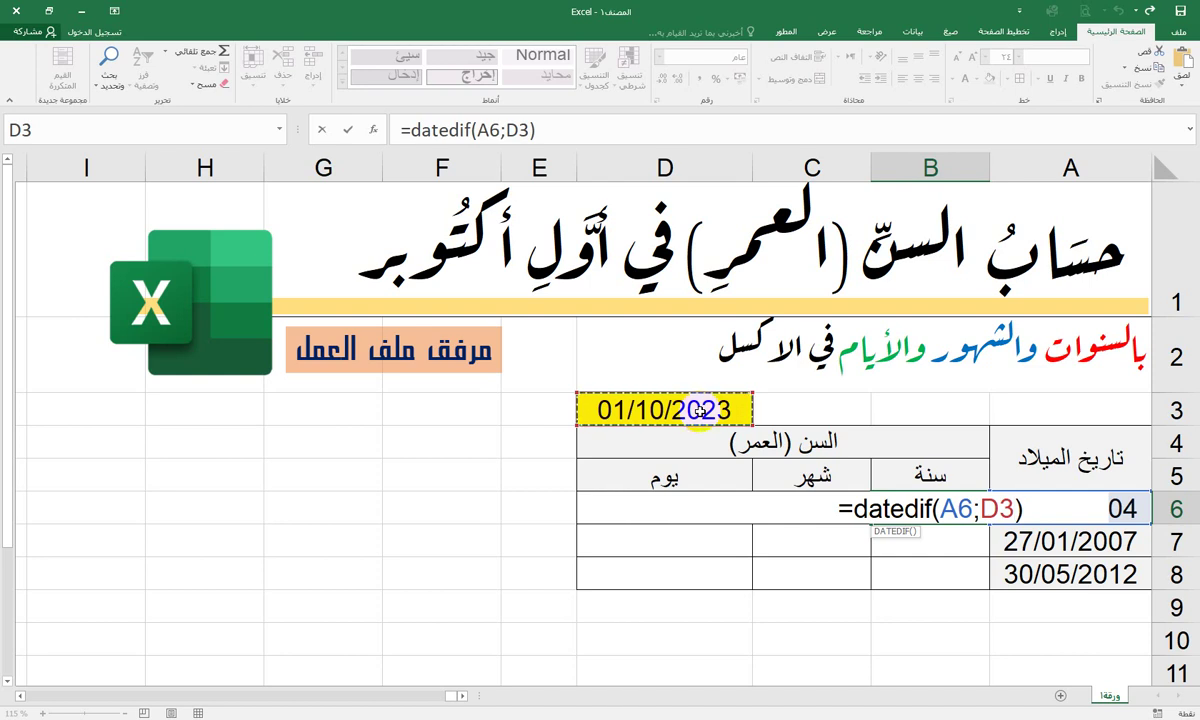
pyautogui.write(';')
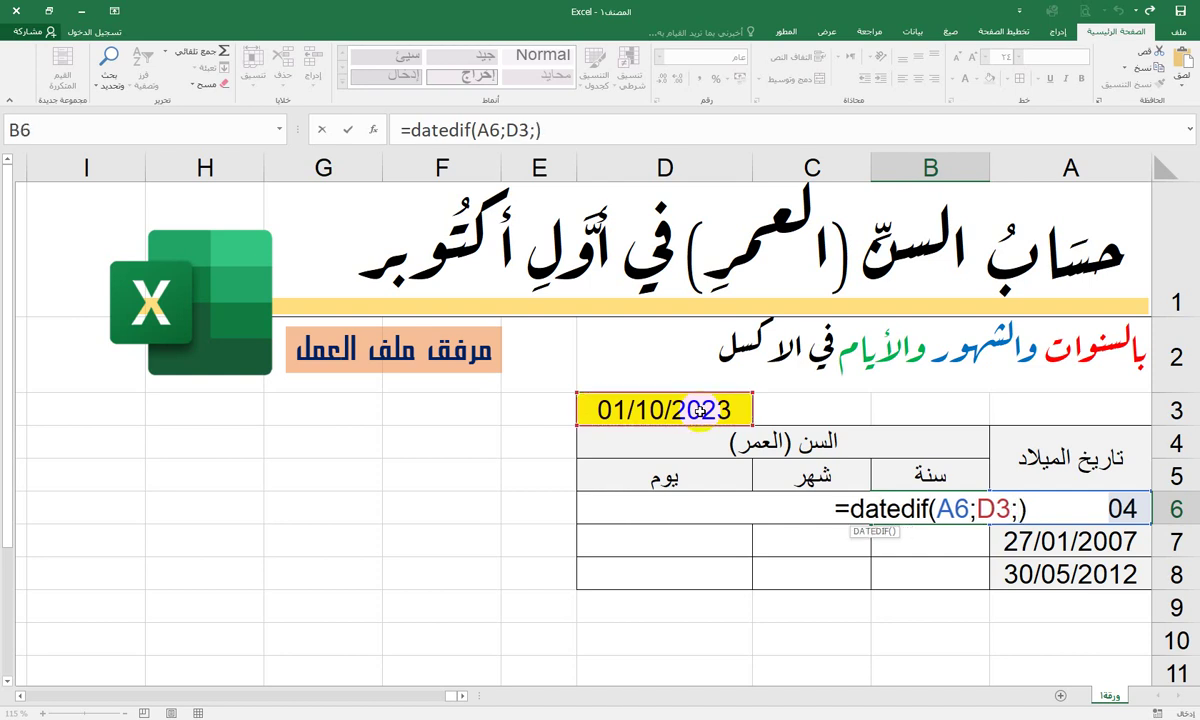
pyautogui.write('""')
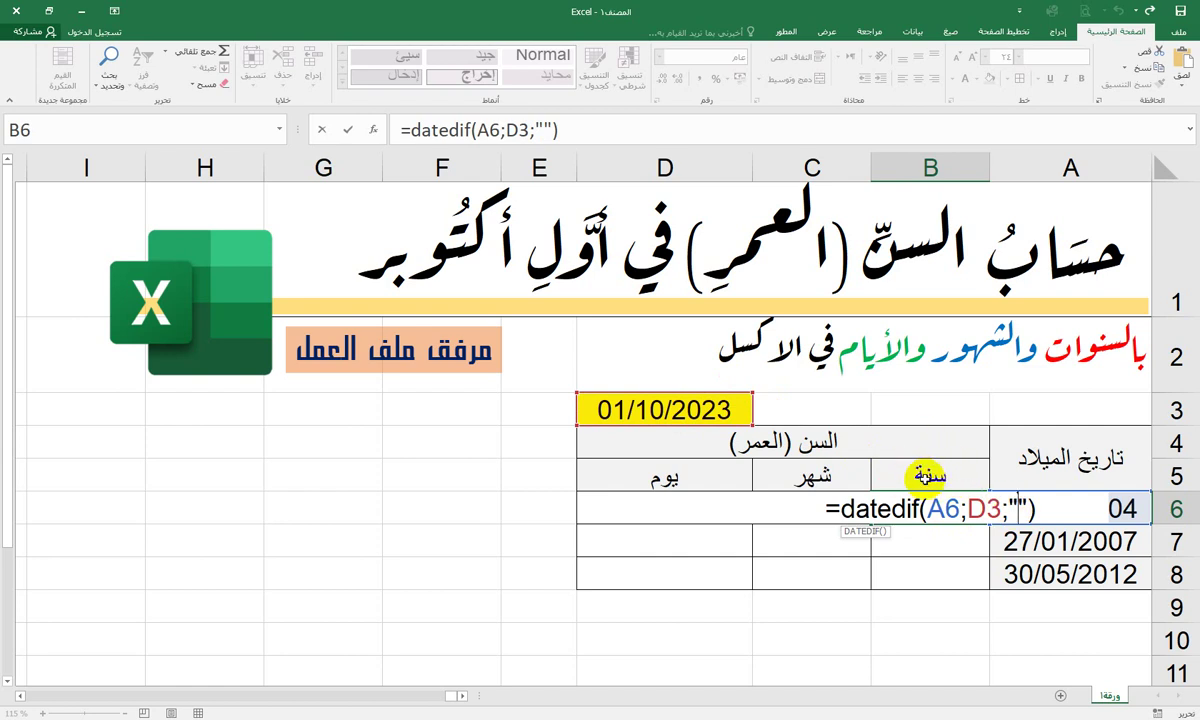
pyautogui.write('y')
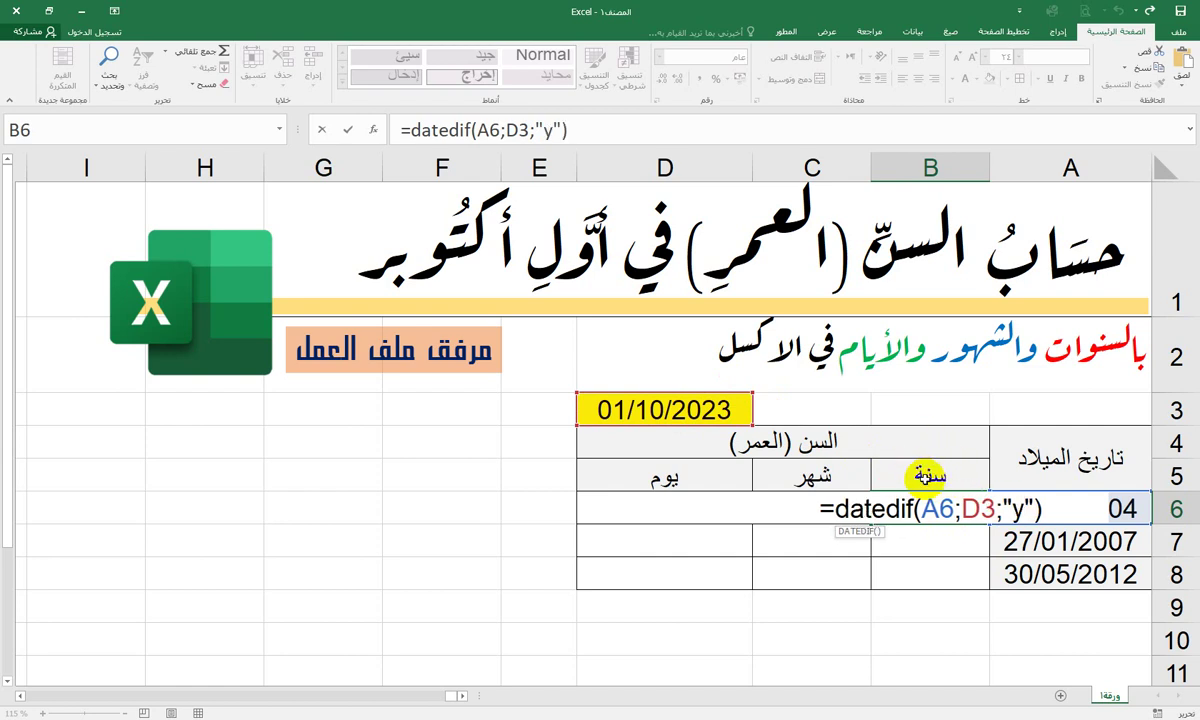
pyautogui.press('Return')
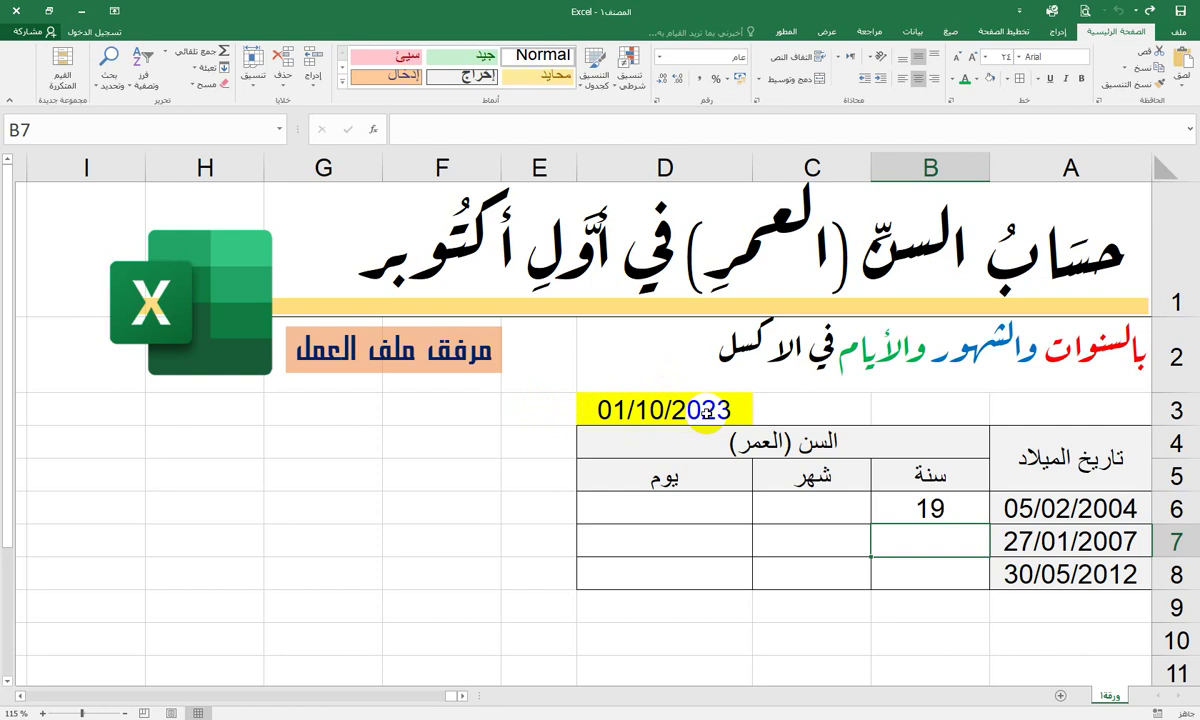
# - Copy the formula text =DATEDIF(A6;D3;"y") from B6 and paste it unchanged into the month cell C6
pyautogui.click(804, 505)
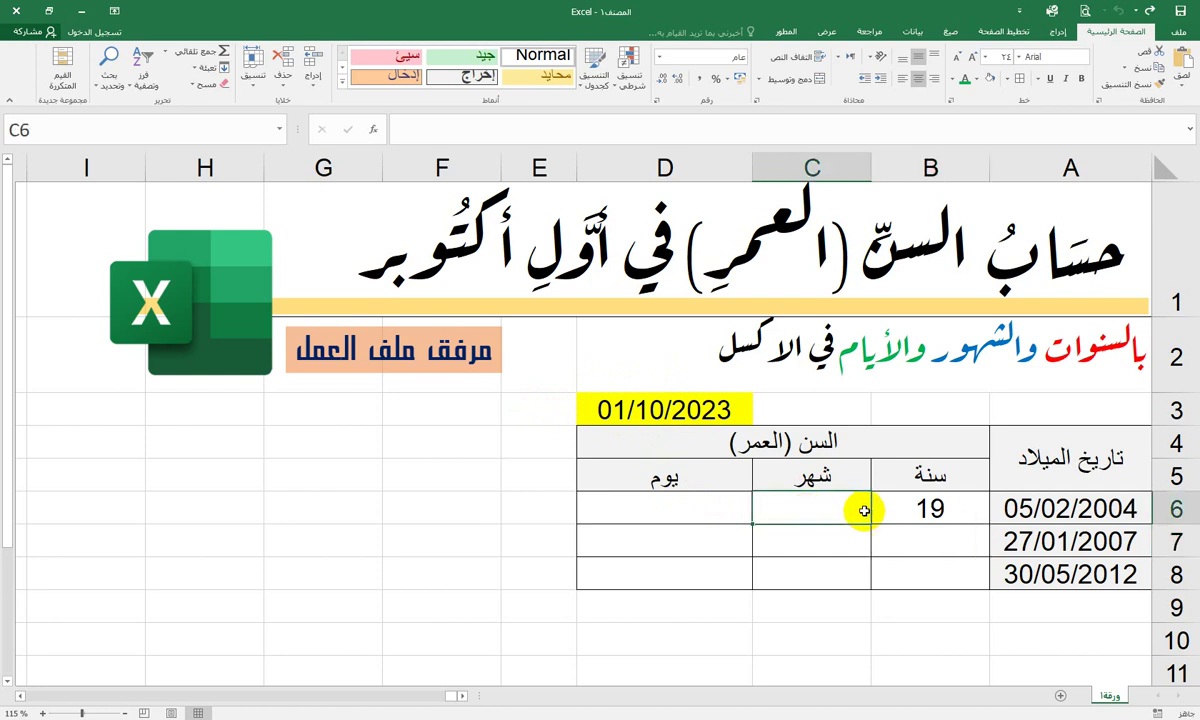
pyautogui.doubleClick(924, 509)
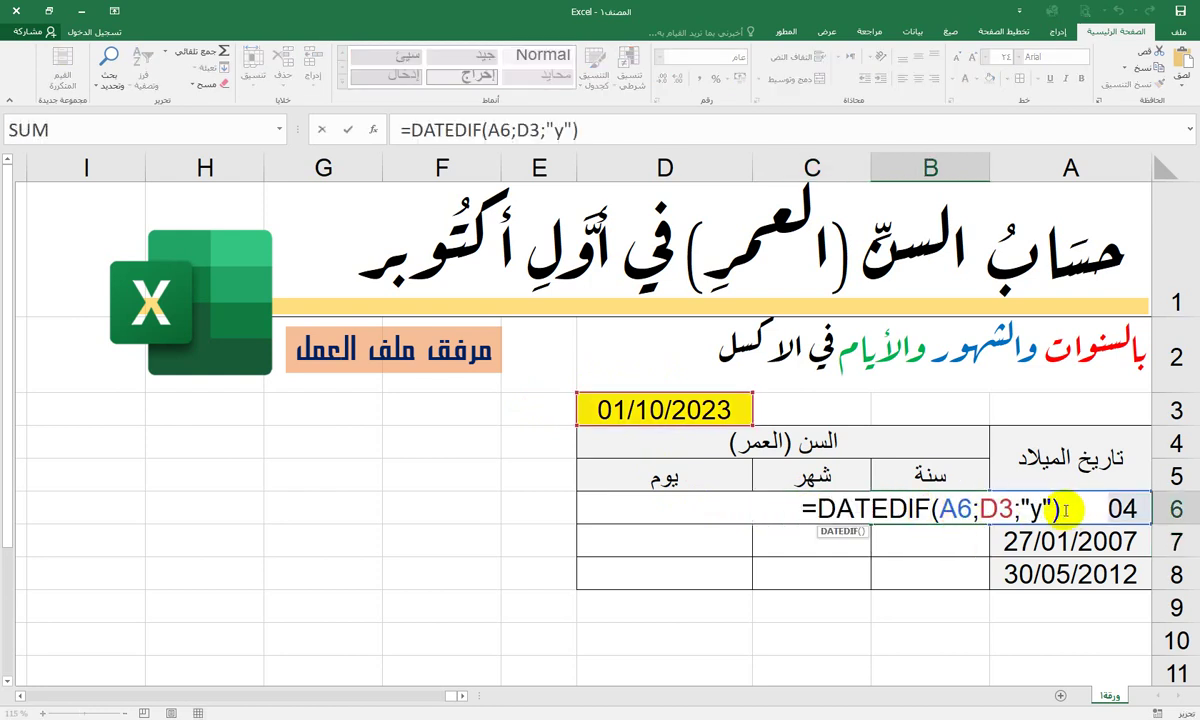
pyautogui.doubleClick(1040, 510)
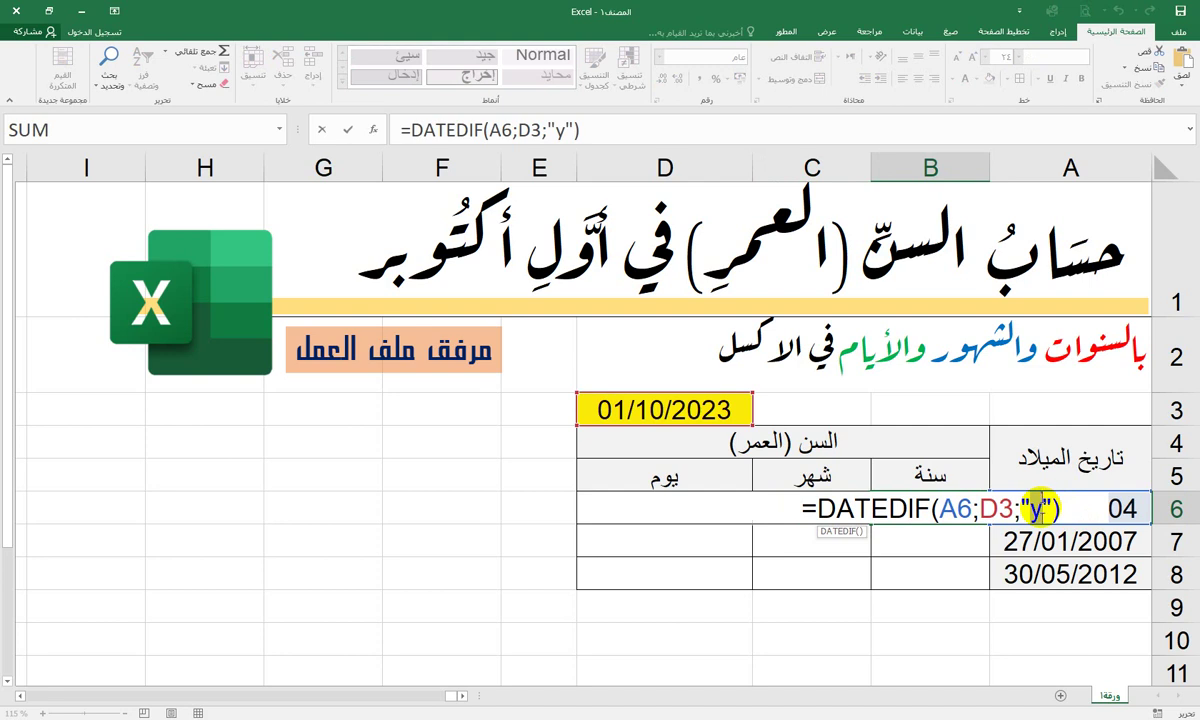
pyautogui.press('Return')
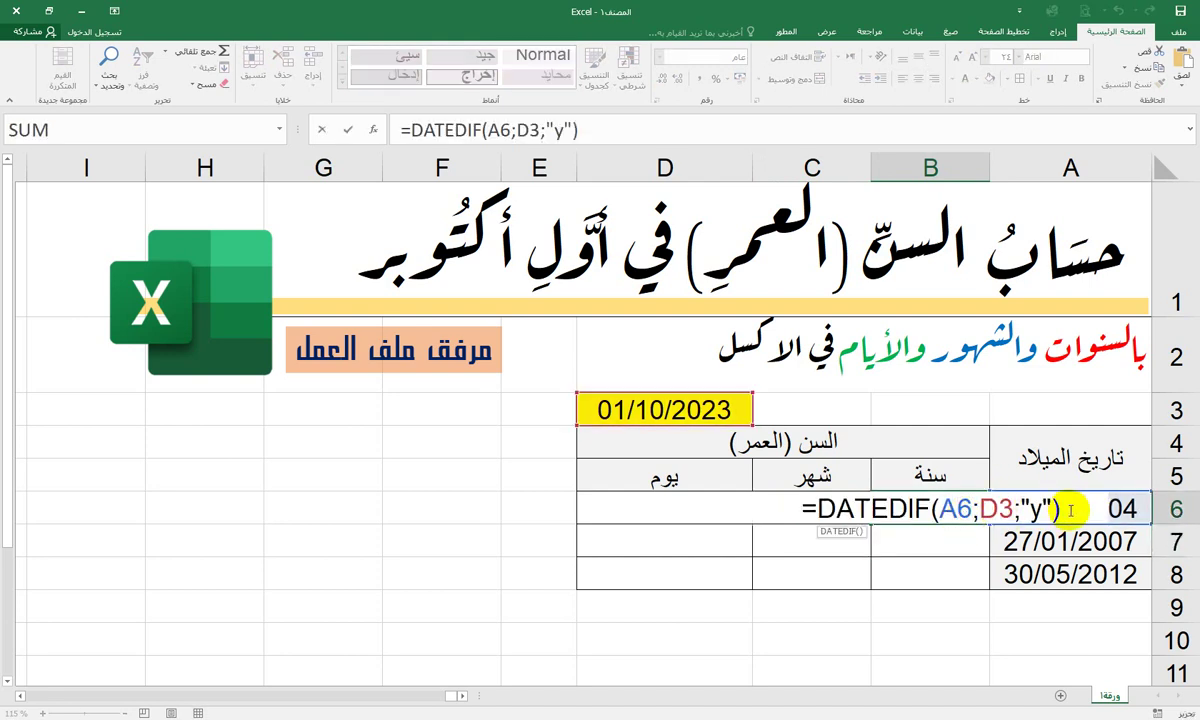
pyautogui.moveTo(1062, 510); pyautogui.dragTo(805, 511)
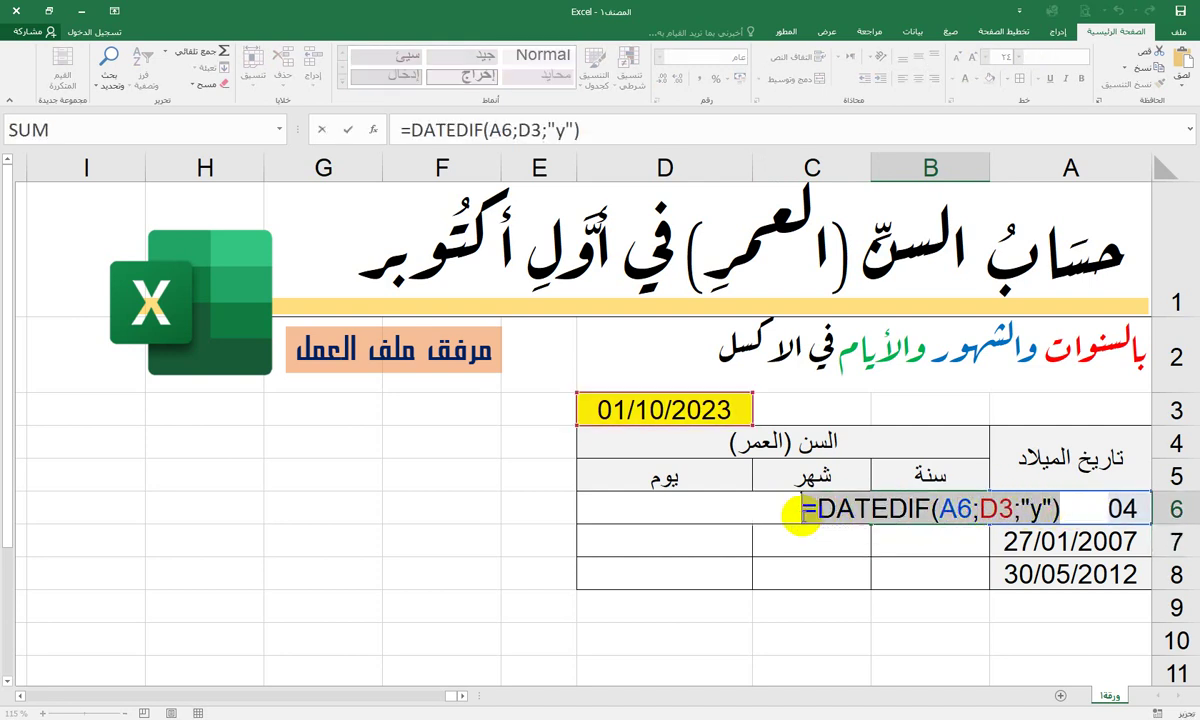
pyautogui.click(1148, 66)
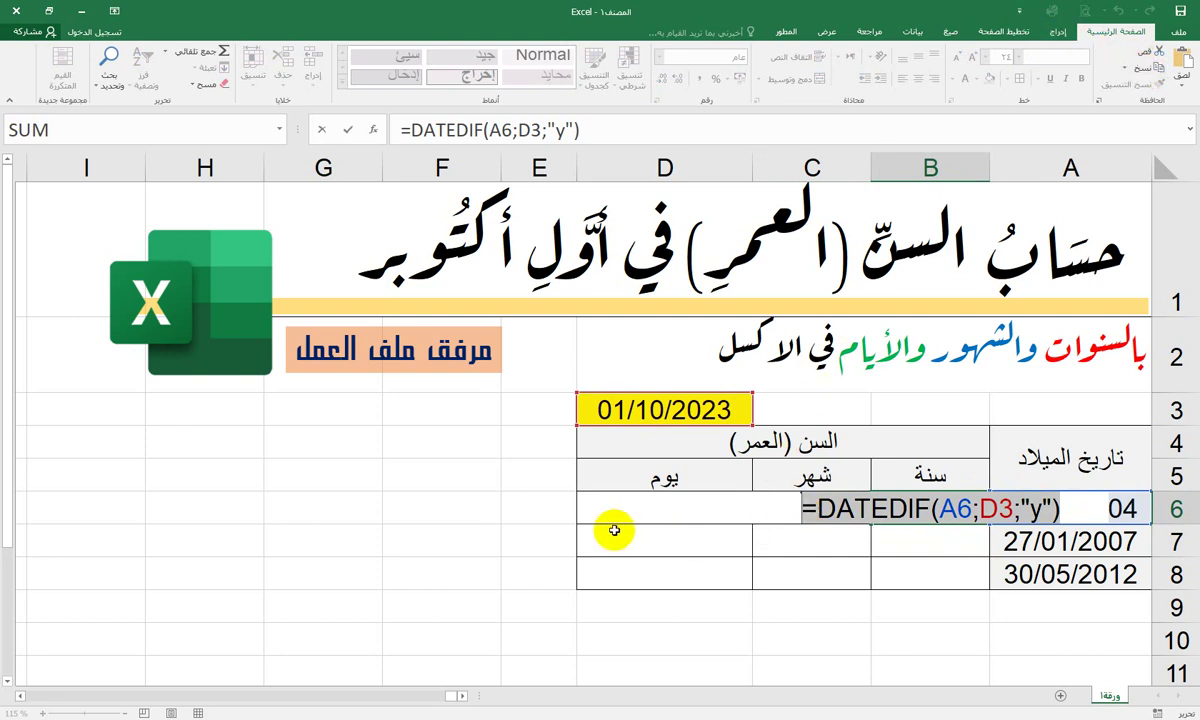
pyautogui.press('Escape')
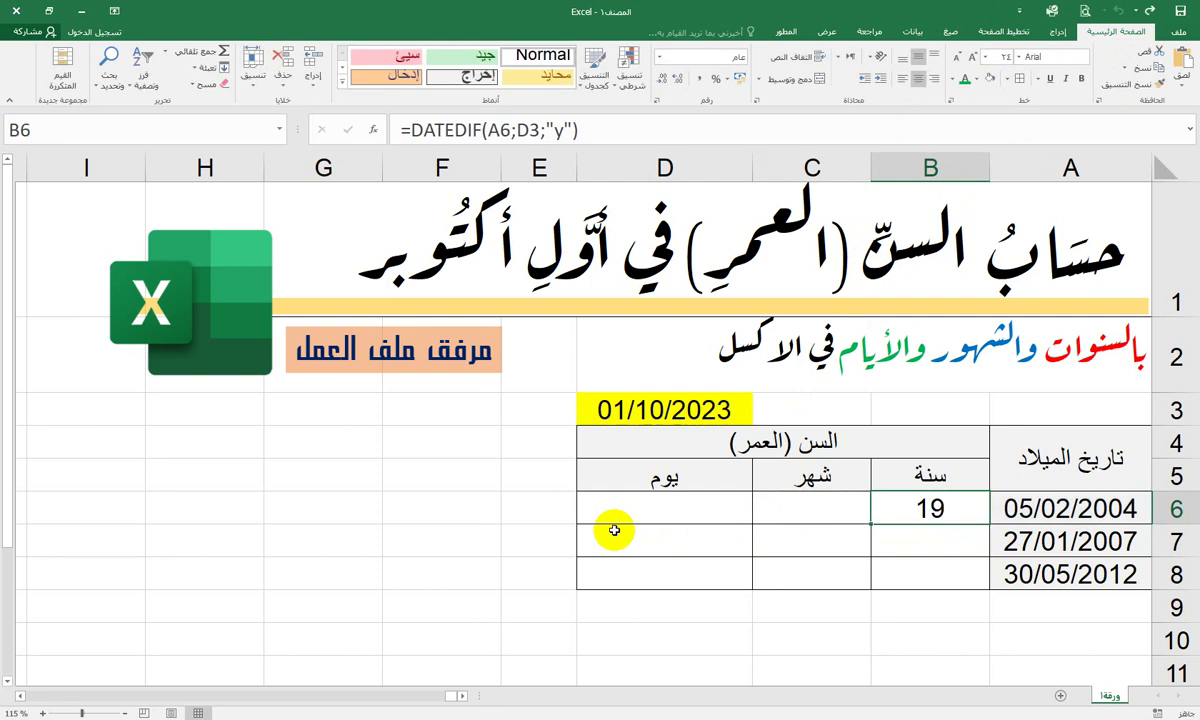
pyautogui.click(819, 508)
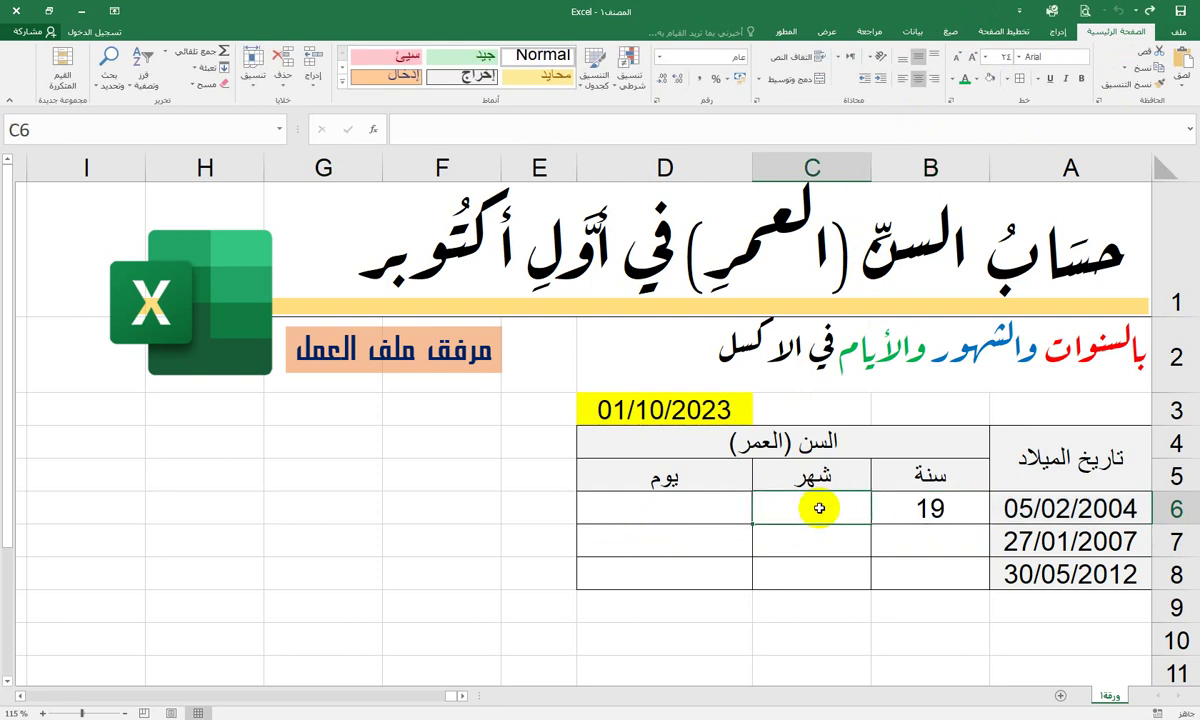
pyautogui.click(1183, 62)
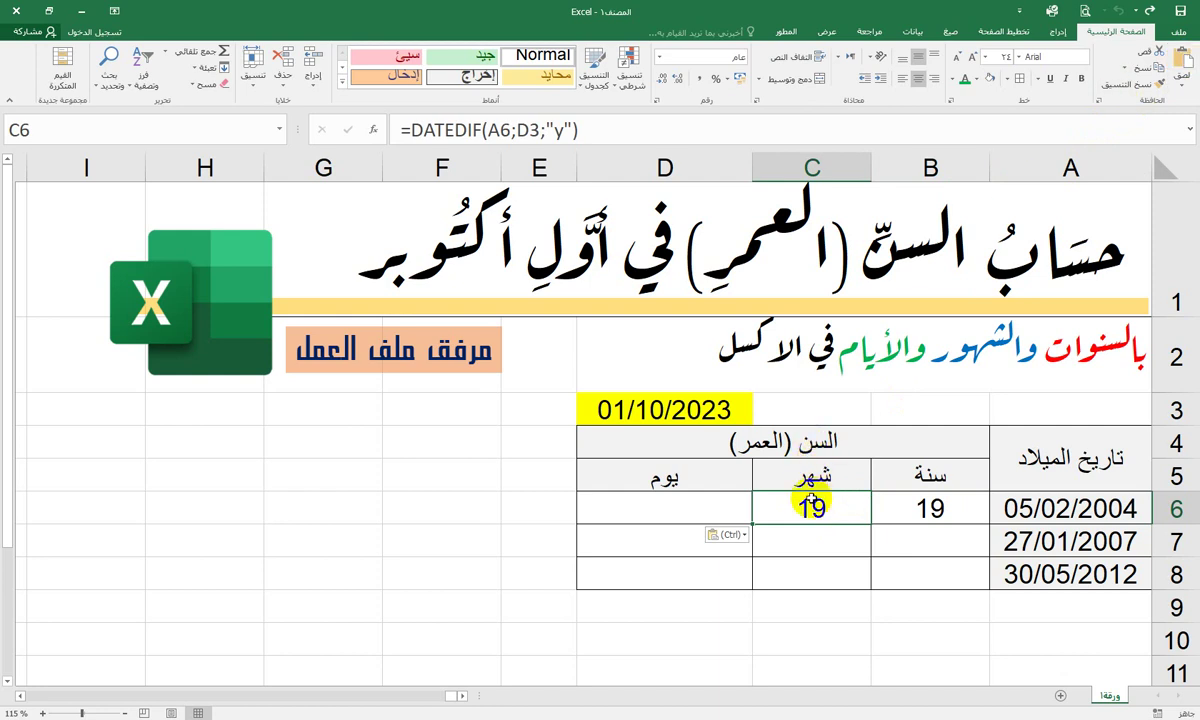
# - Change the unit in the C6 month formula to "ym", giving =DATEDIF(A6;D3;"ym")
pyautogui.click(565, 130)
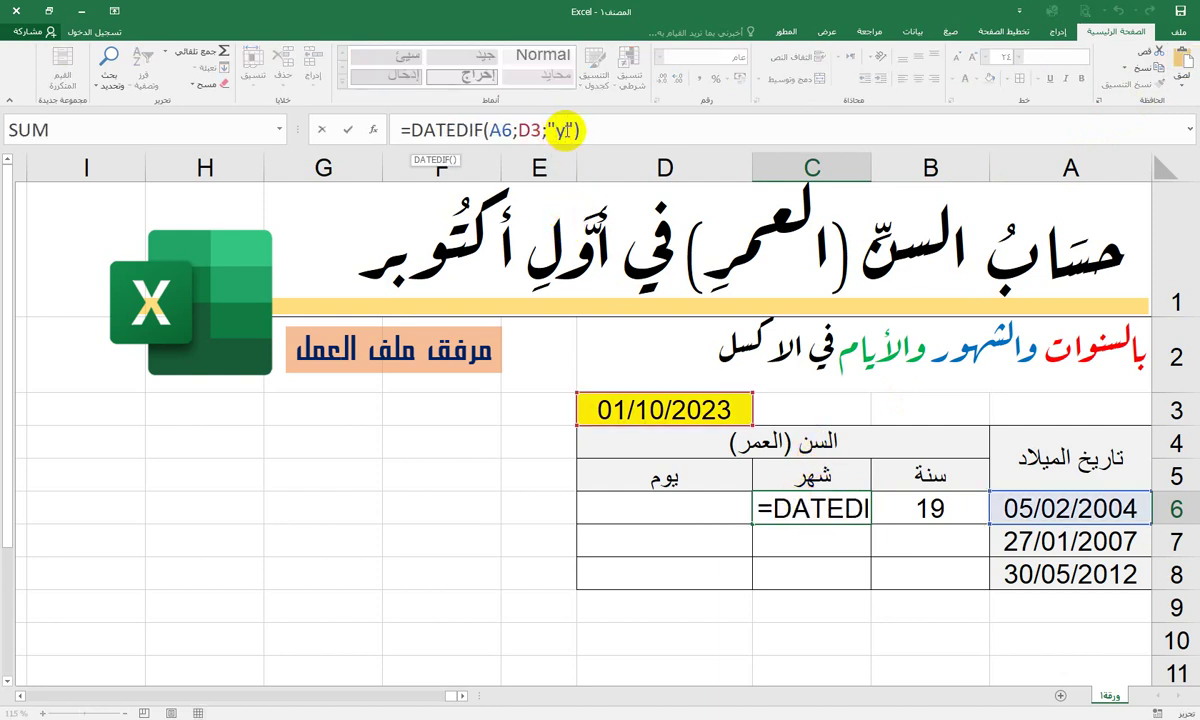
pyautogui.write('m')
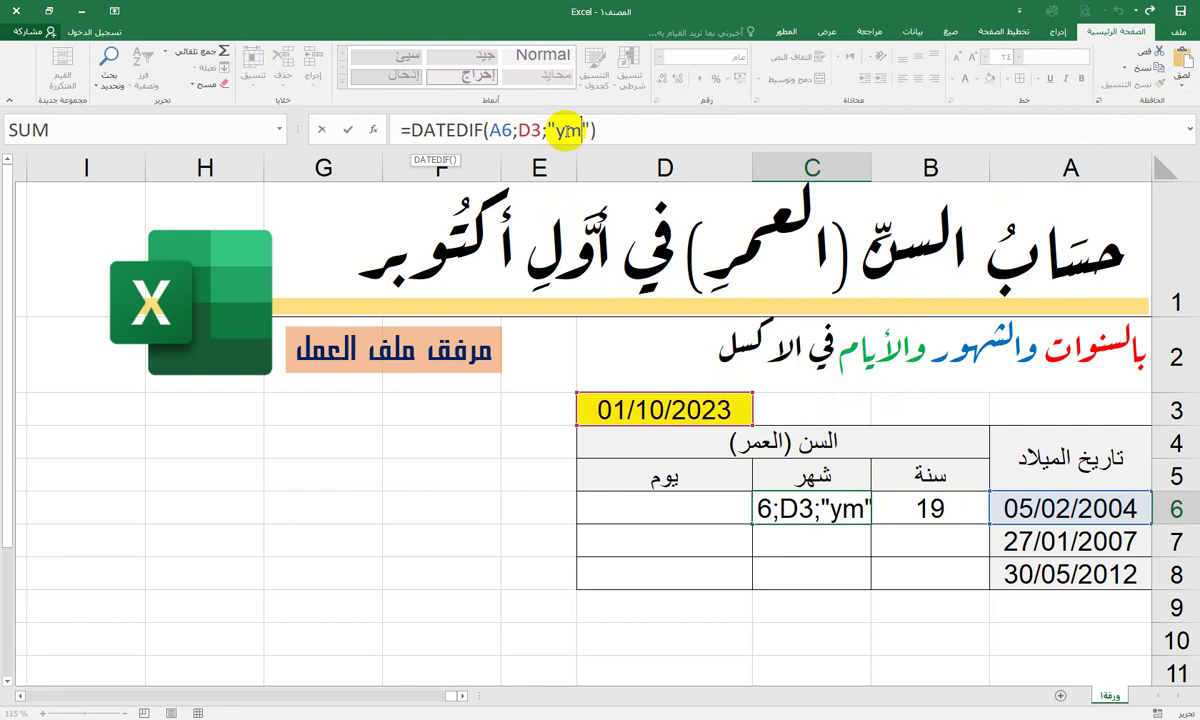
pyautogui.press('Return')
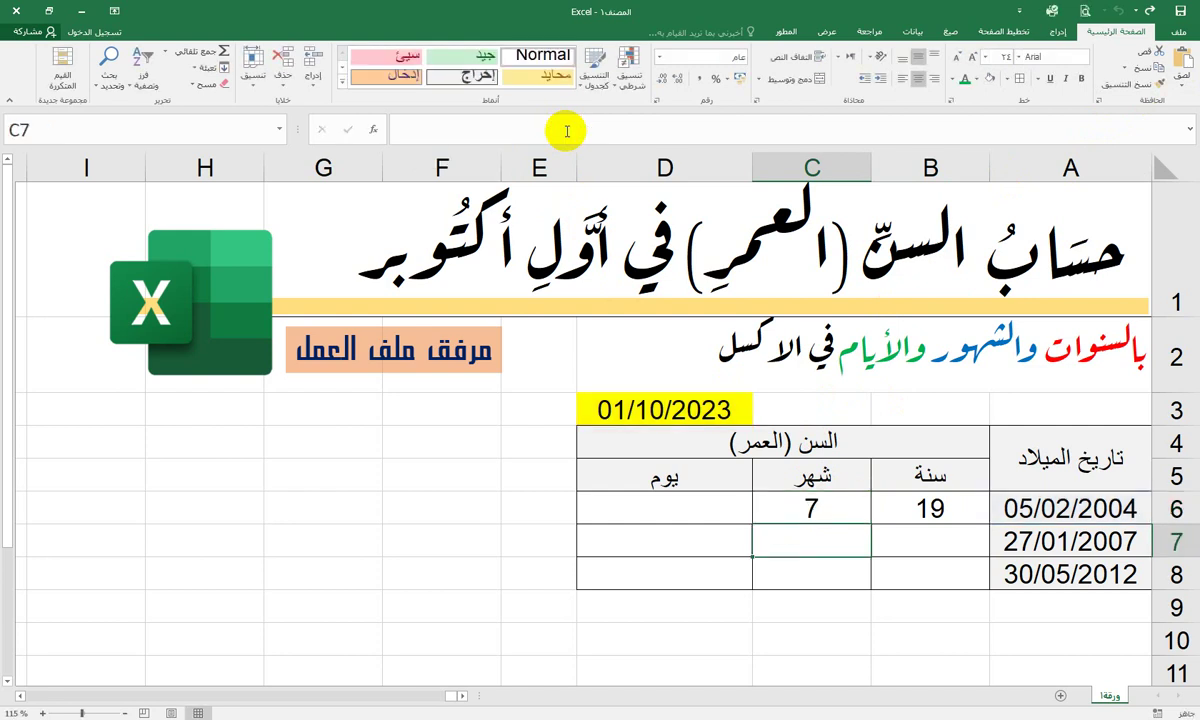
pyautogui.click(899, 517)
pyautogui.click(858, 520)
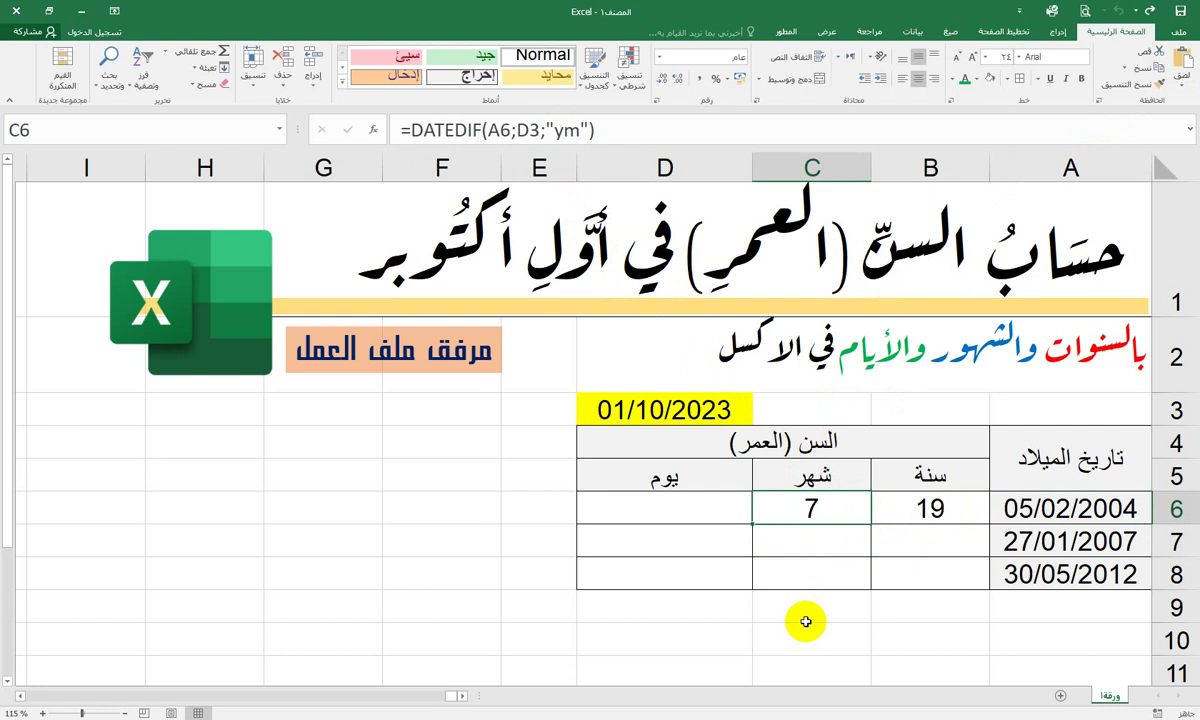
# - Paste the copied DATEDIF formula into the day cell D6 and change its unit to "md", giving =DATEDIF(A6;D3;"md")
pyautogui.click(718, 506)
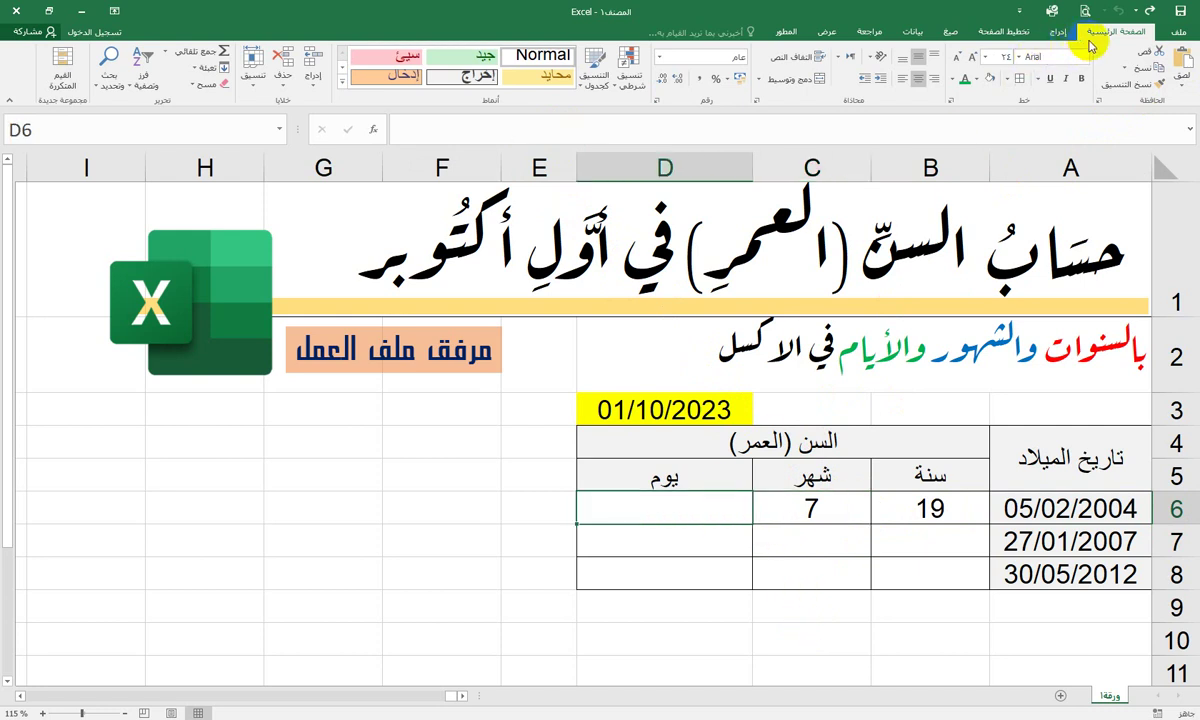
pyautogui.hotkey('ctrl', 'v')
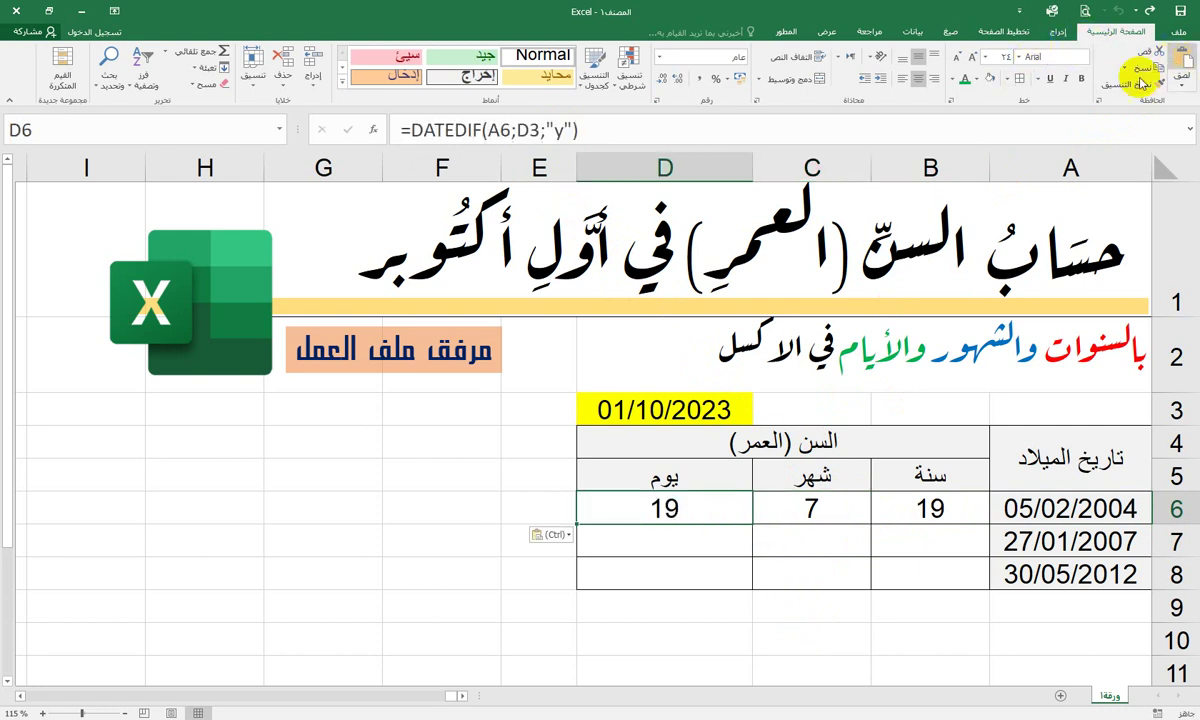
pyautogui.doubleClick(697, 508)
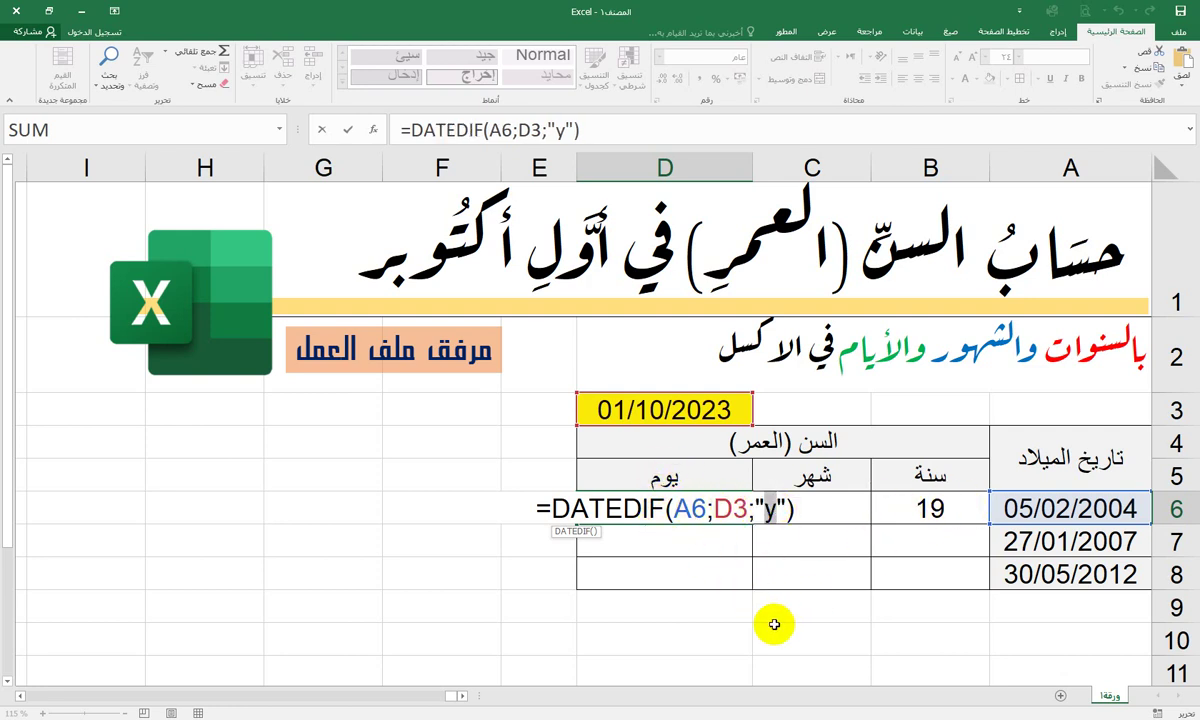
pyautogui.write('md')
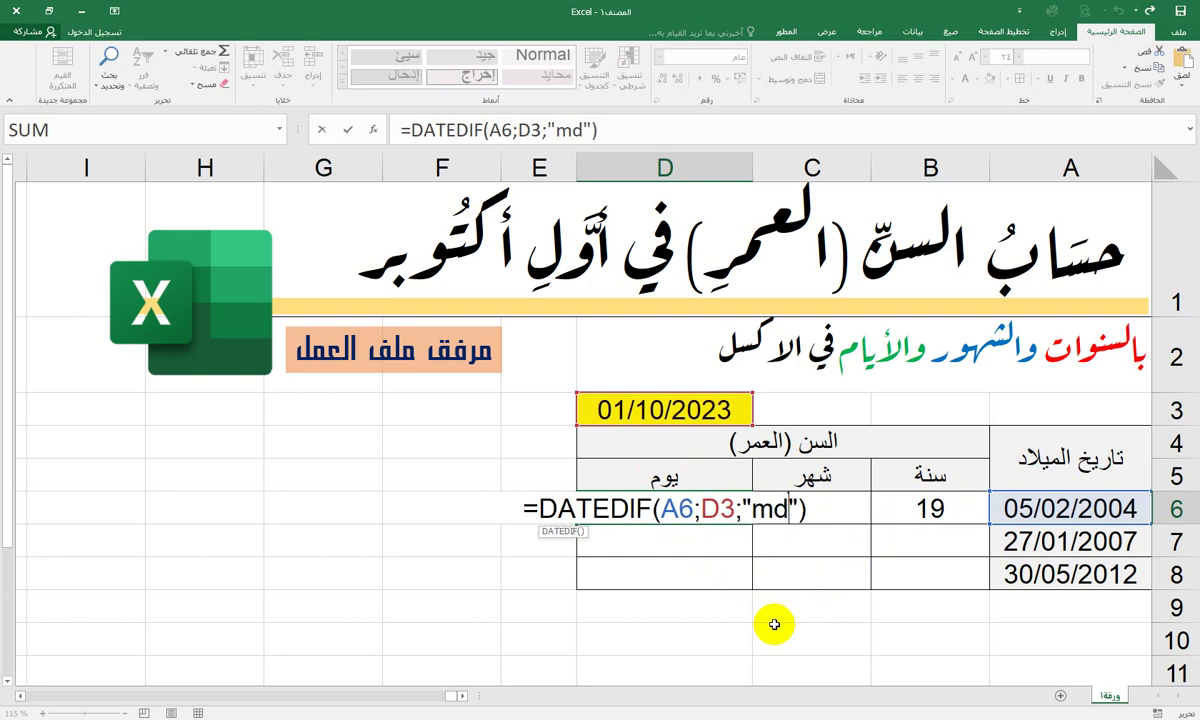
pyautogui.press('Return')
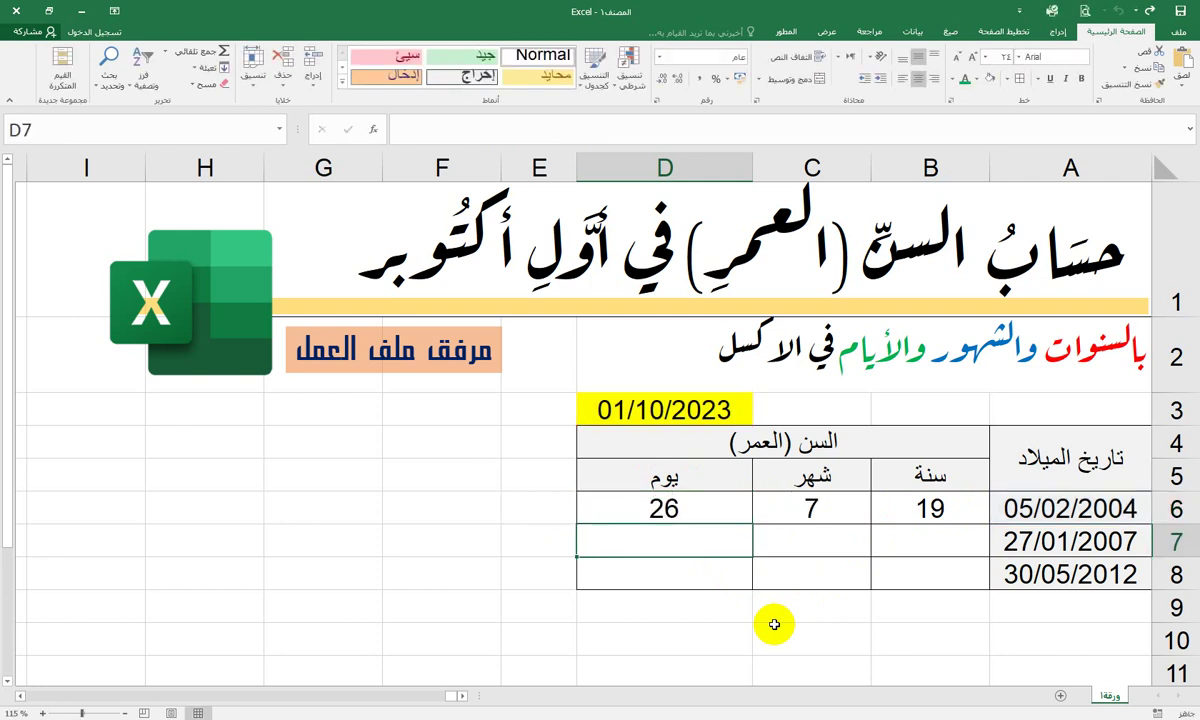
pyautogui.click(705, 512)
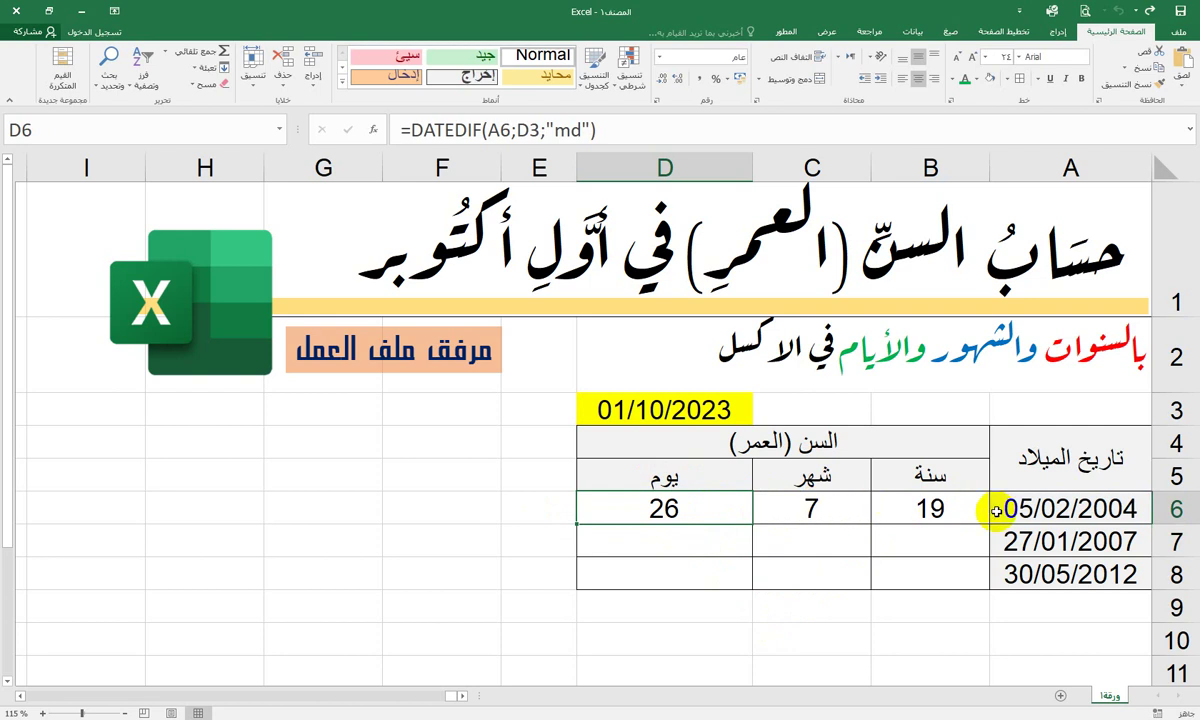
pyautogui.click(1060, 510)
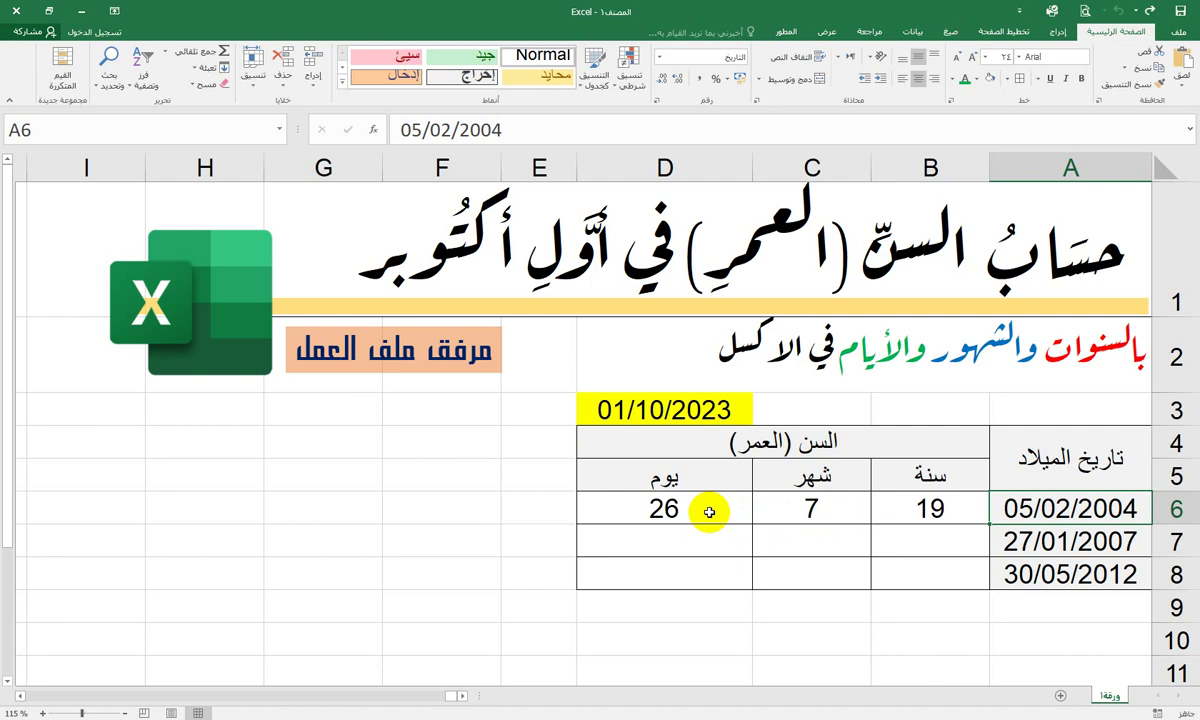
pyautogui.moveTo(955, 512); pyautogui.dragTo(661, 512)
pyautogui.click(661, 512)
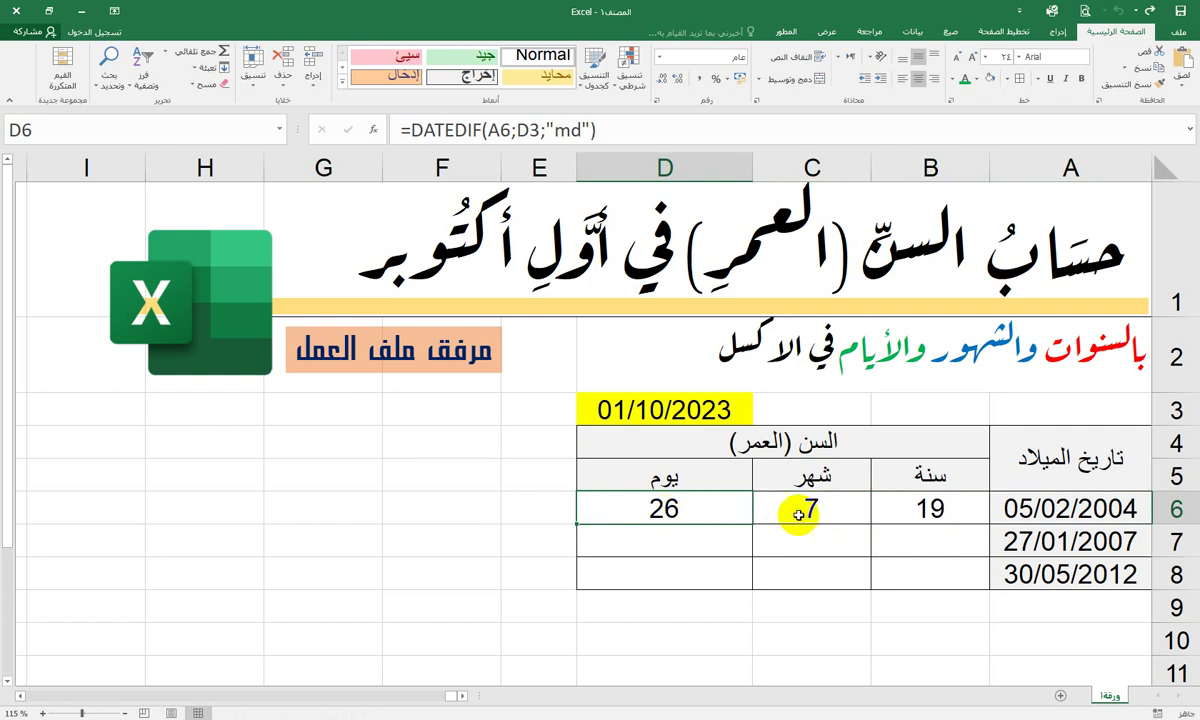
# - Try to fill the B6 year formula down to B7, and inspect the cell references in both formulas
pyautogui.click(893, 513)
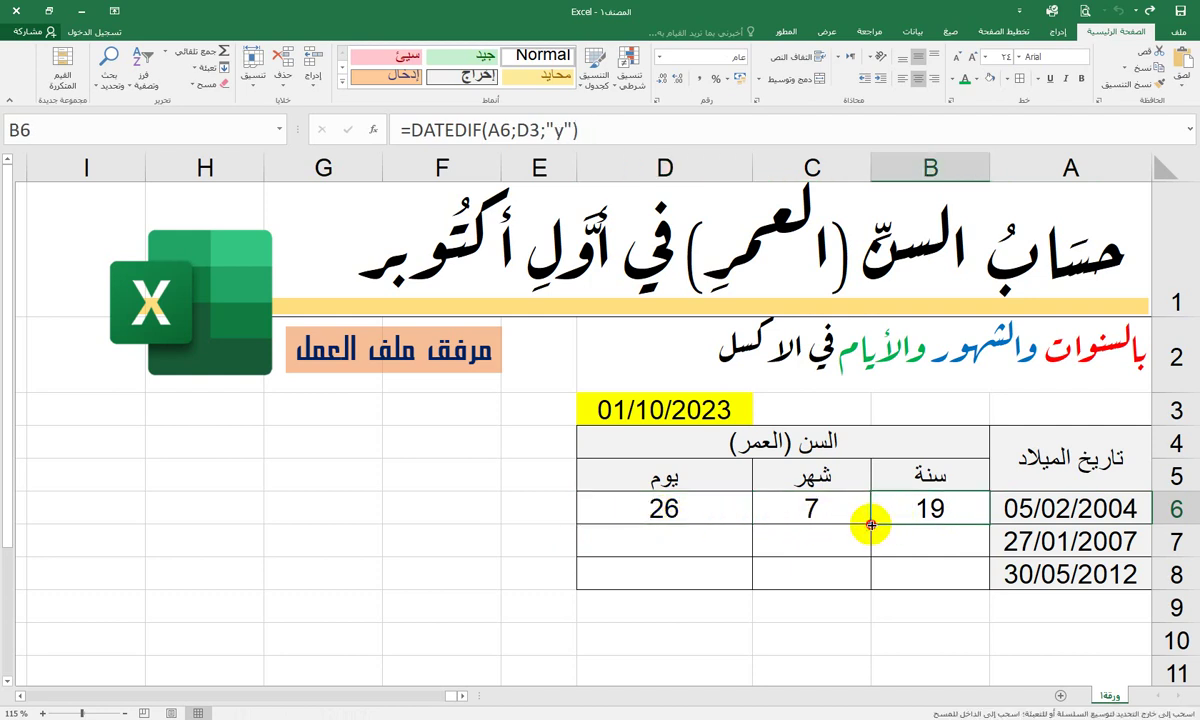
pyautogui.moveTo(871, 524); pyautogui.dragTo(871, 552)
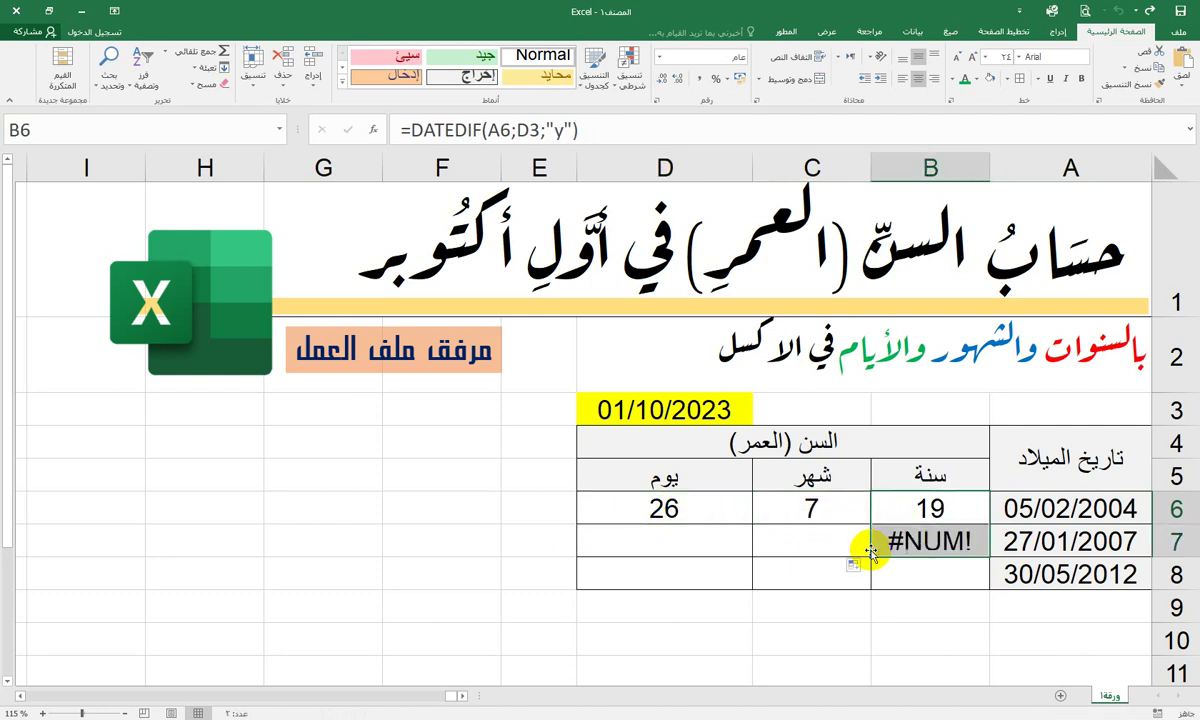
pyautogui.doubleClick(930, 510)
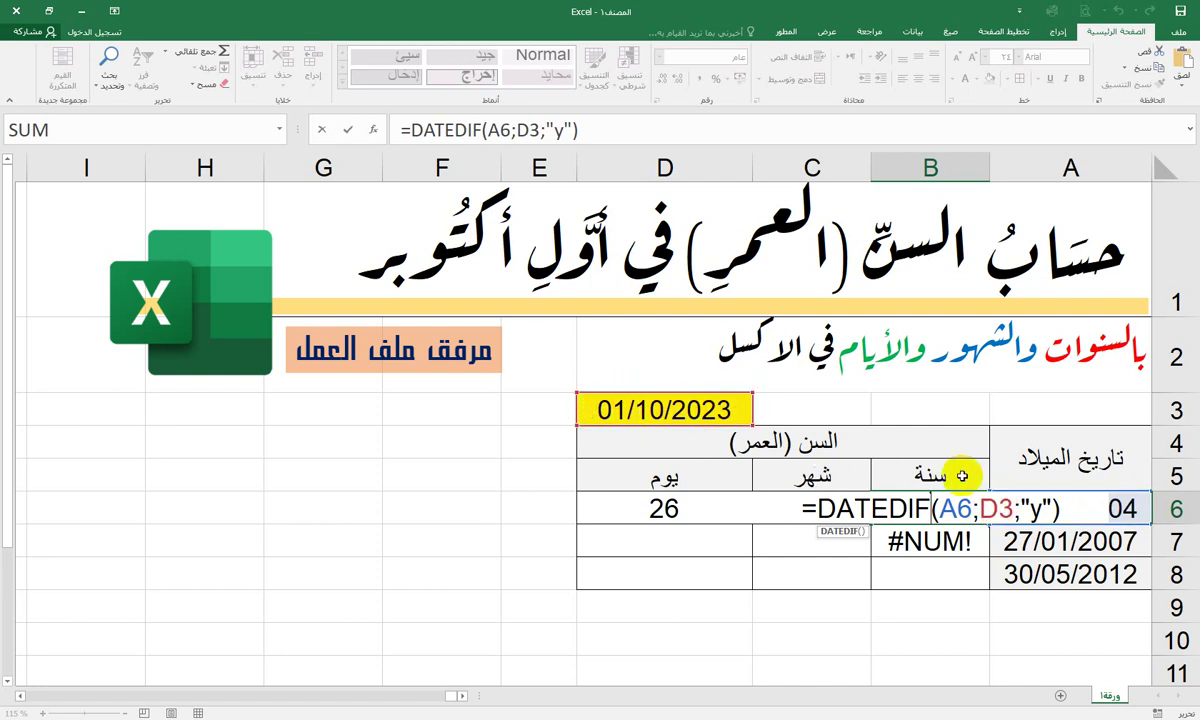
pyautogui.hotkey('ctrl', 'Return')
pyautogui.press('Return')
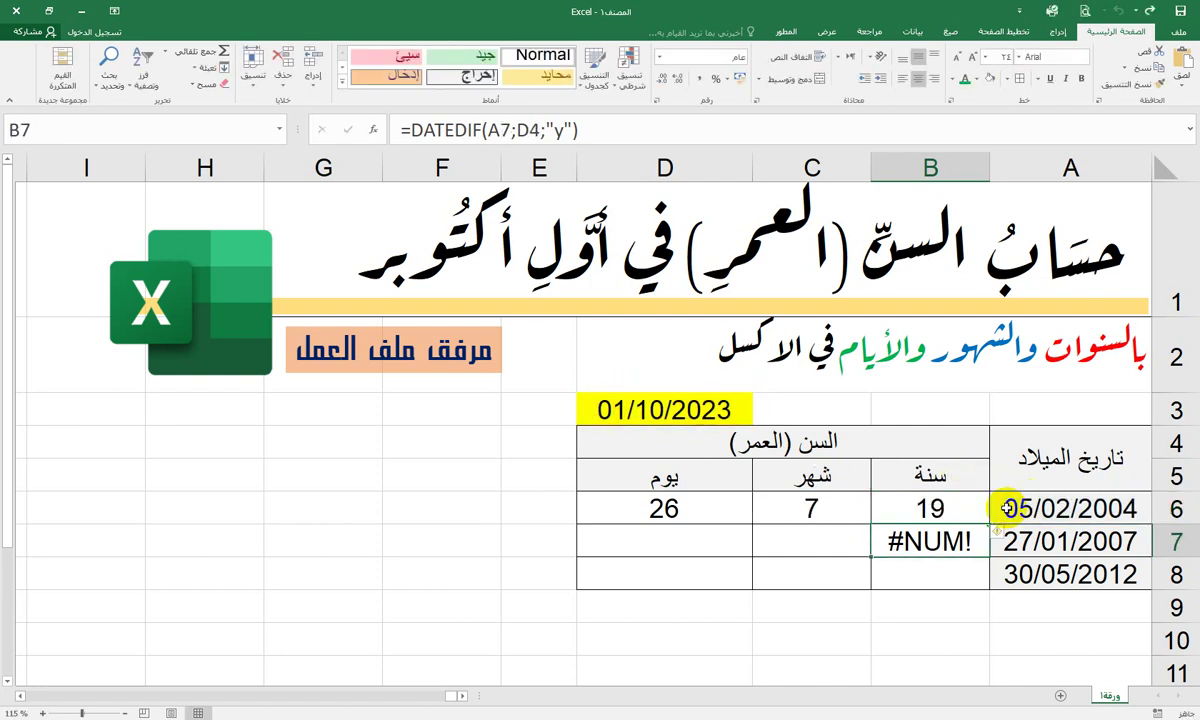
pyautogui.doubleClick(925, 545)
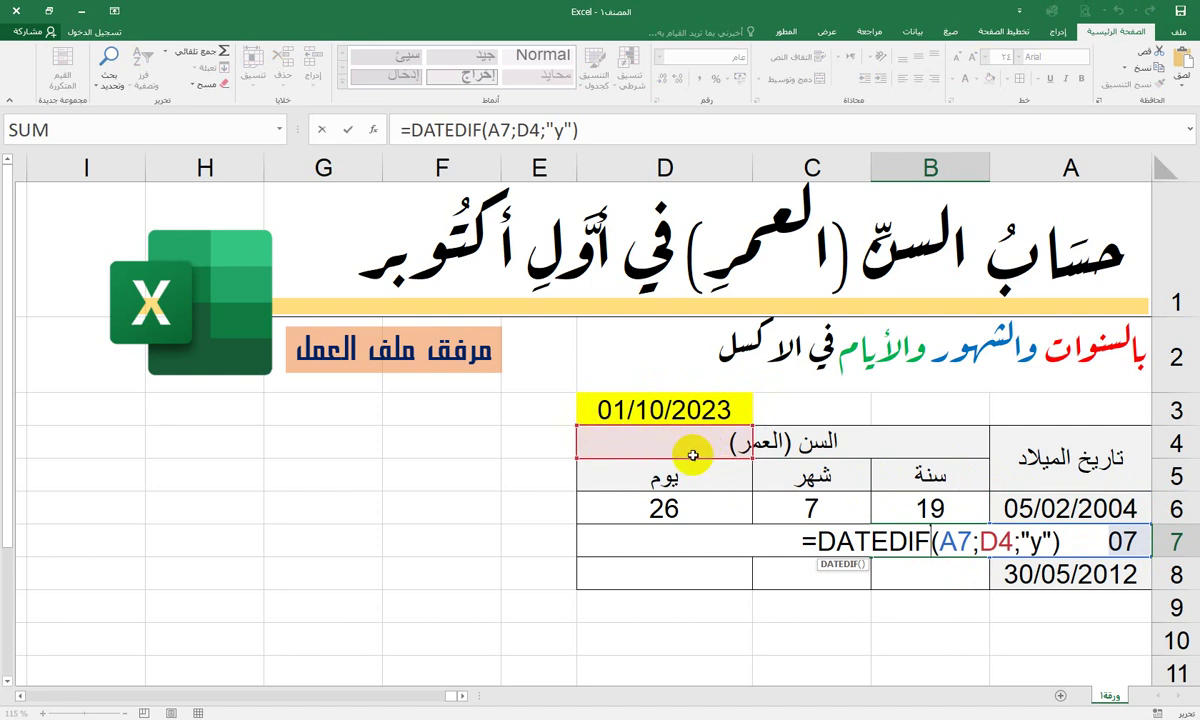
pyautogui.press('Return')
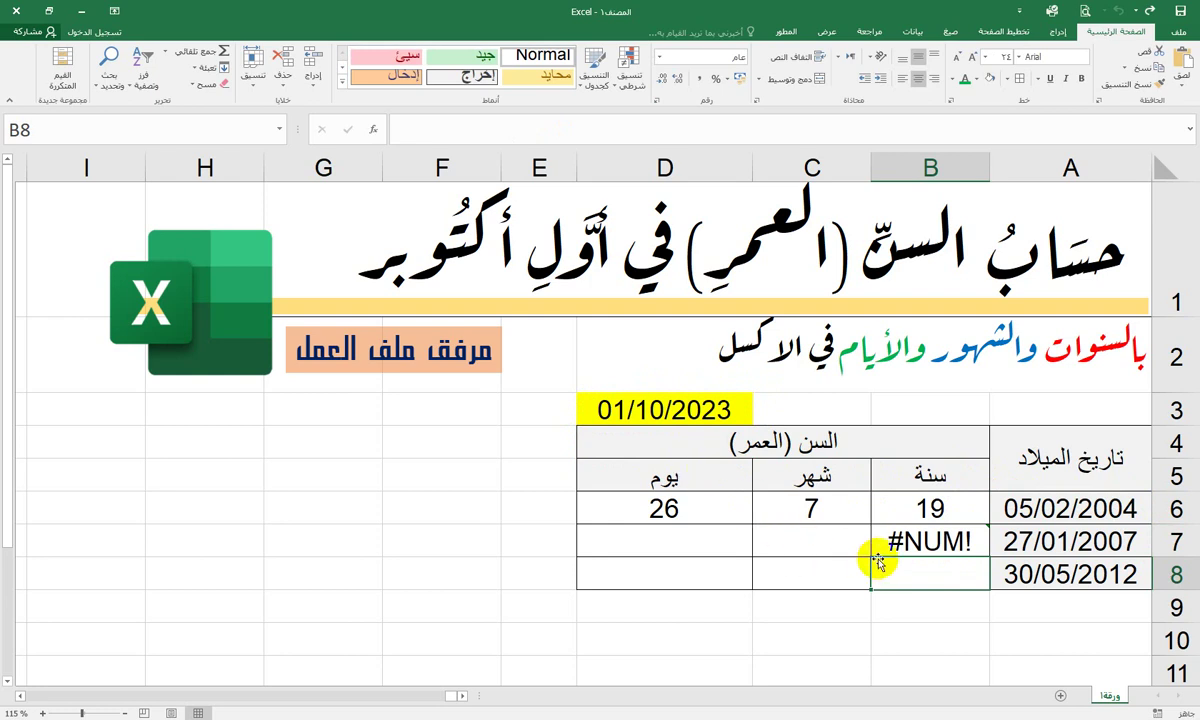
# - Make the end date reference absolute in the B6 year formula, giving =DATEDIF(A6;$D$3;"y")
pyautogui.doubleClick(930, 508)
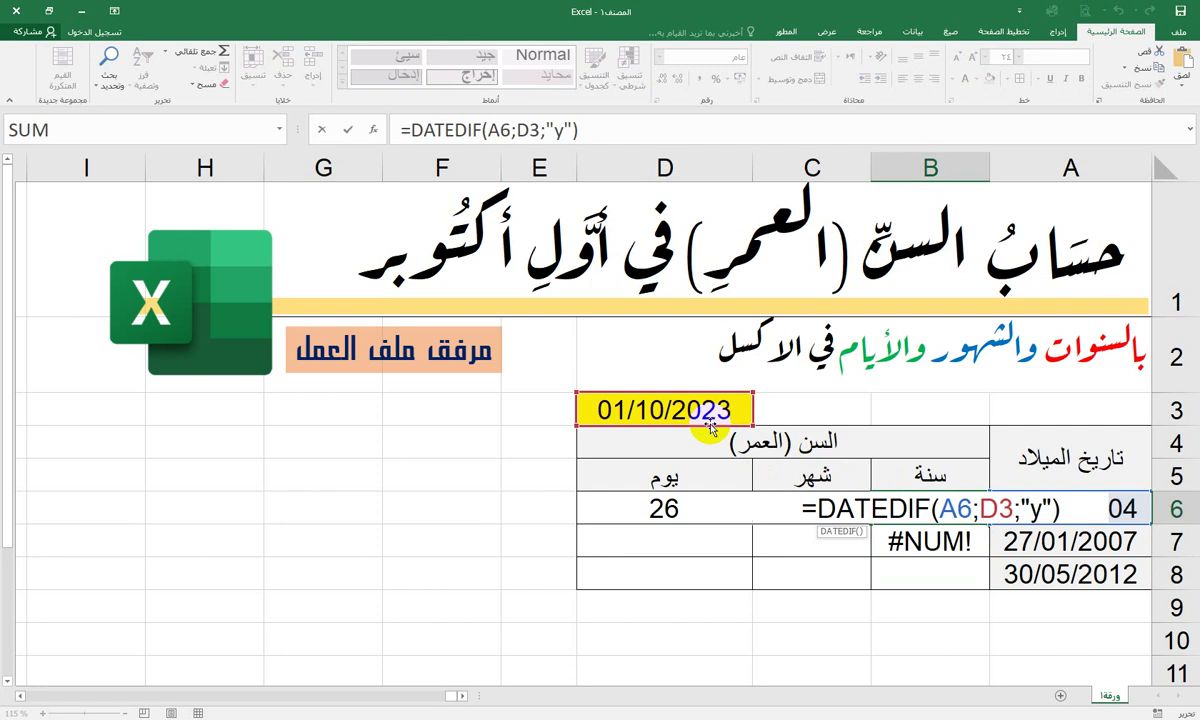
pyautogui.press('F4')
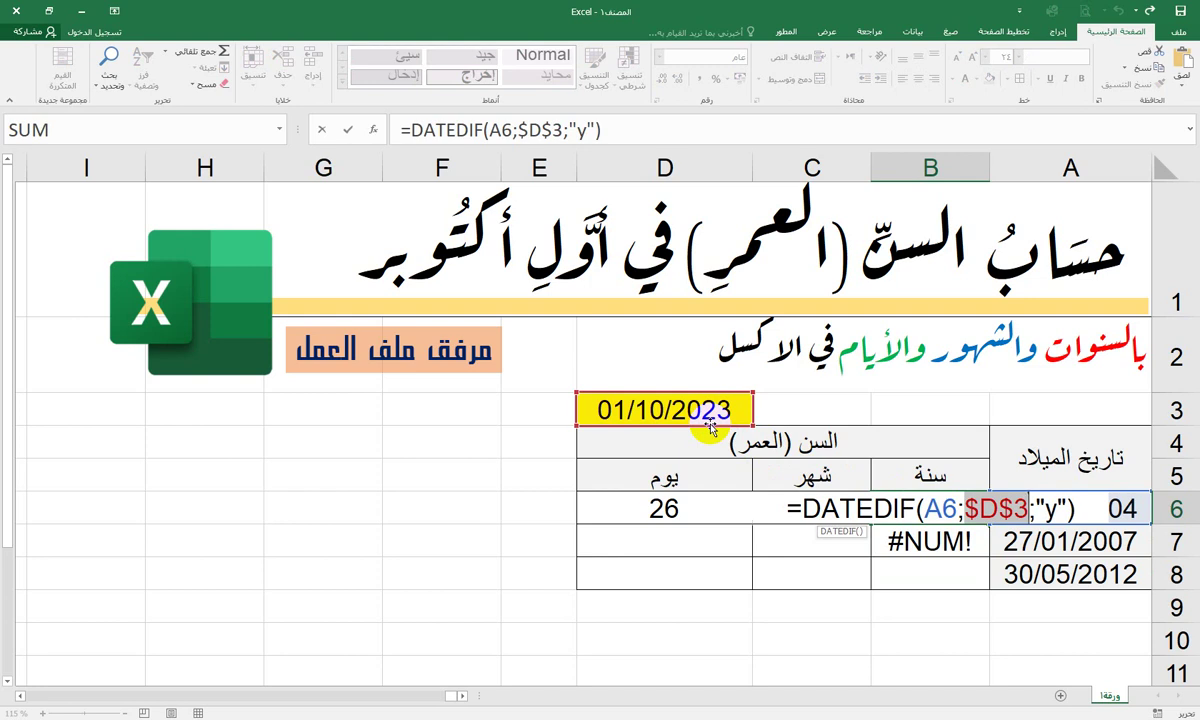
pyautogui.press('Return')
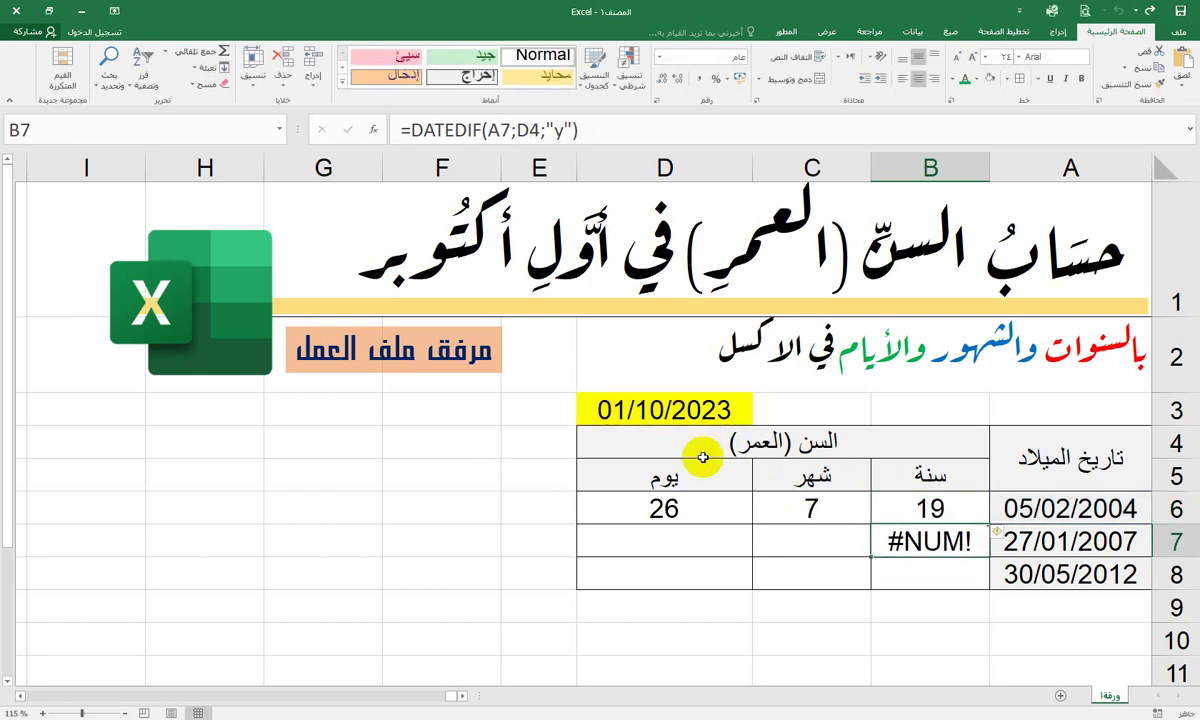
# - Make the end date reference absolute in the C6 month formula, giving =DATEDIF(A6;$D$3;"ym")
pyautogui.doubleClick(827, 514)
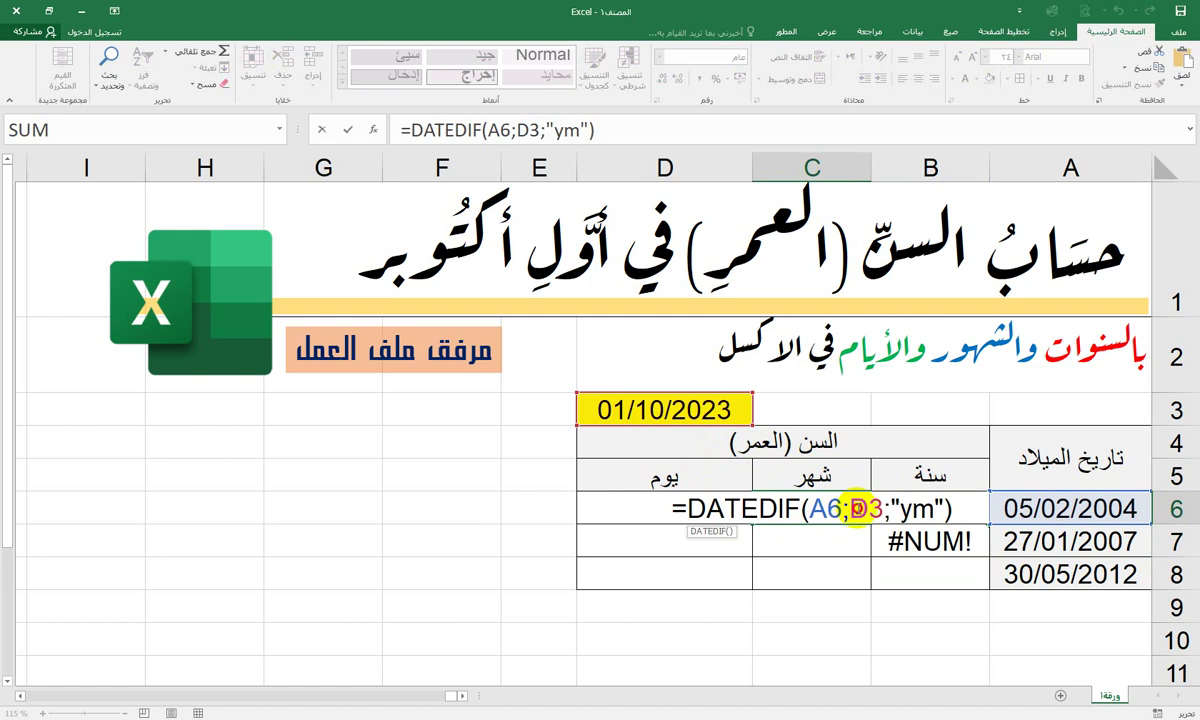
pyautogui.moveTo(880, 508); pyautogui.dragTo(846, 506)
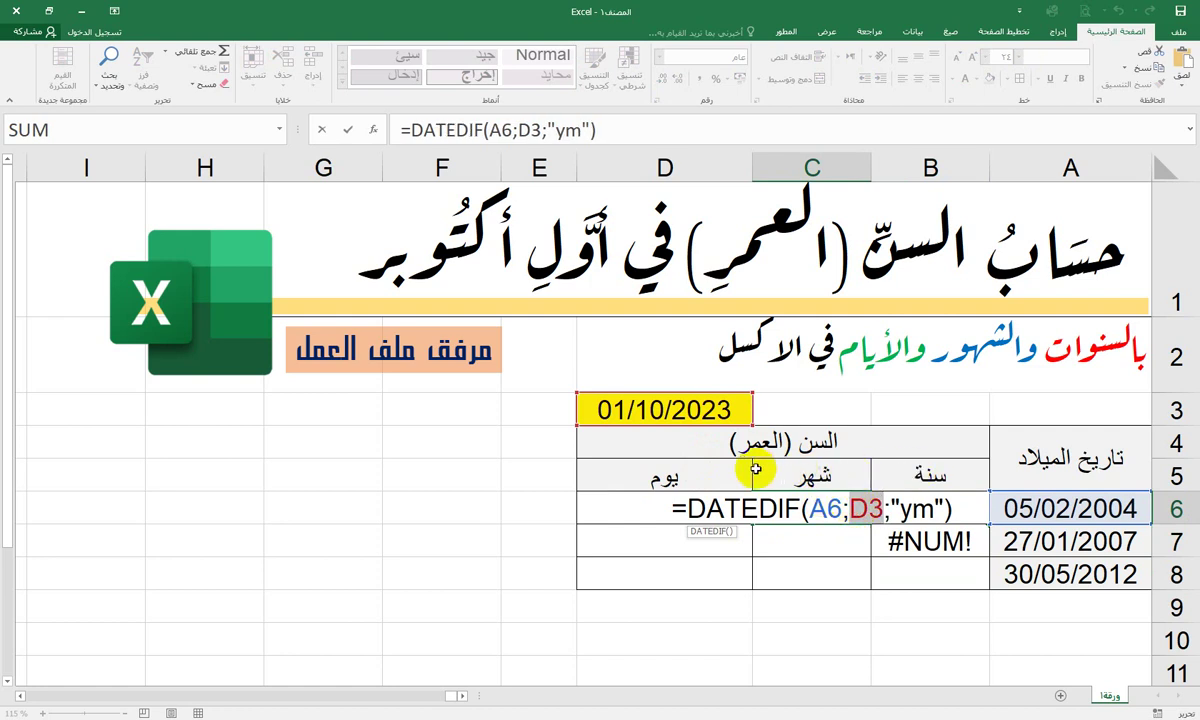
pyautogui.press('F4')
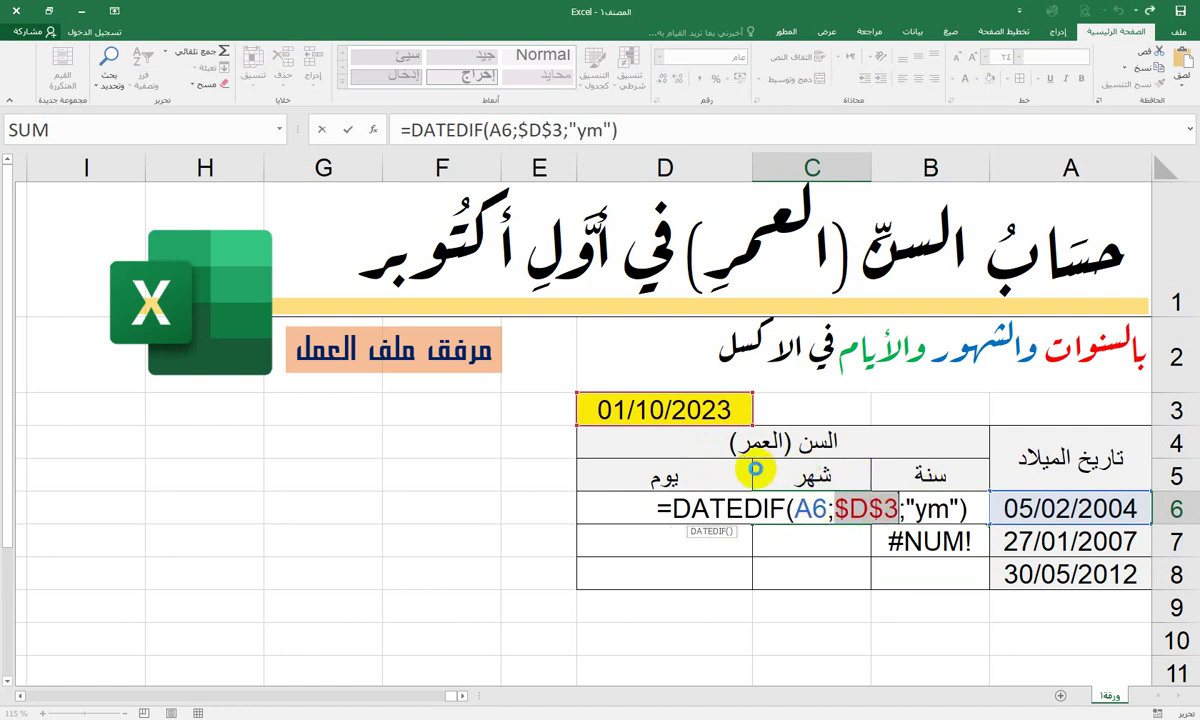
pyautogui.press('Return')
# - Make the end date reference absolute in the D6 day formula, giving =DATEDIF(A6;$D$3;"md")
pyautogui.doubleClick(695, 510)
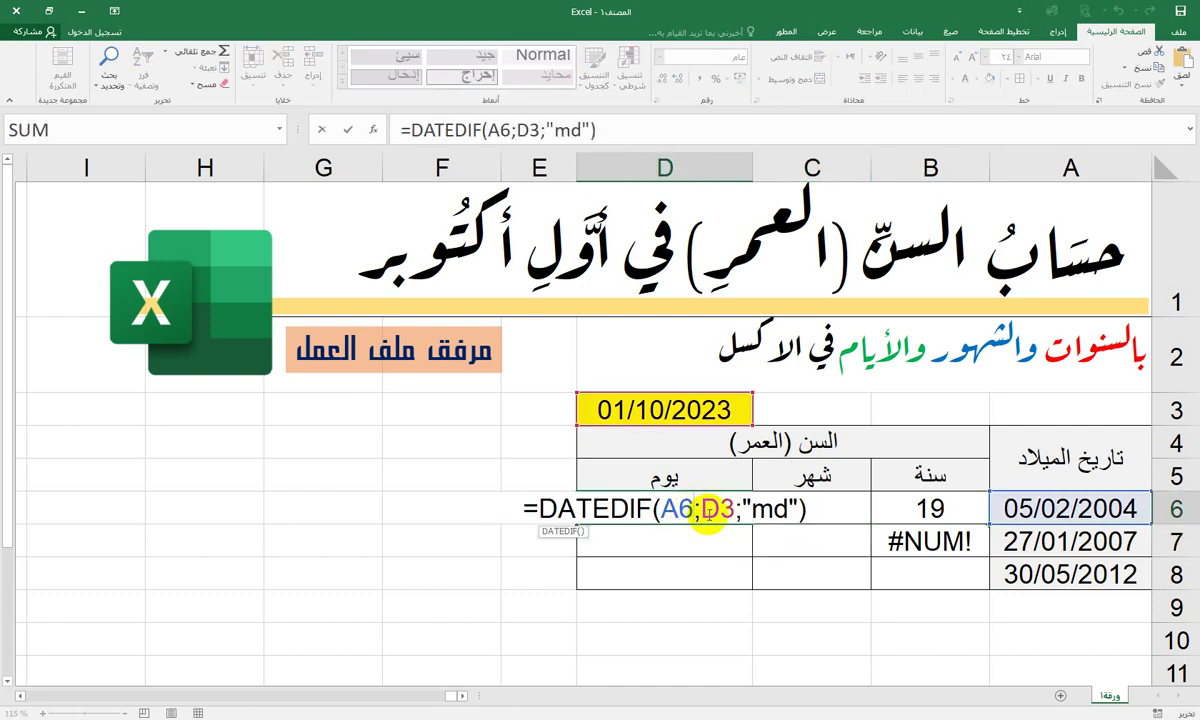
pyautogui.doubleClick(712, 510)
pyautogui.press('F4')
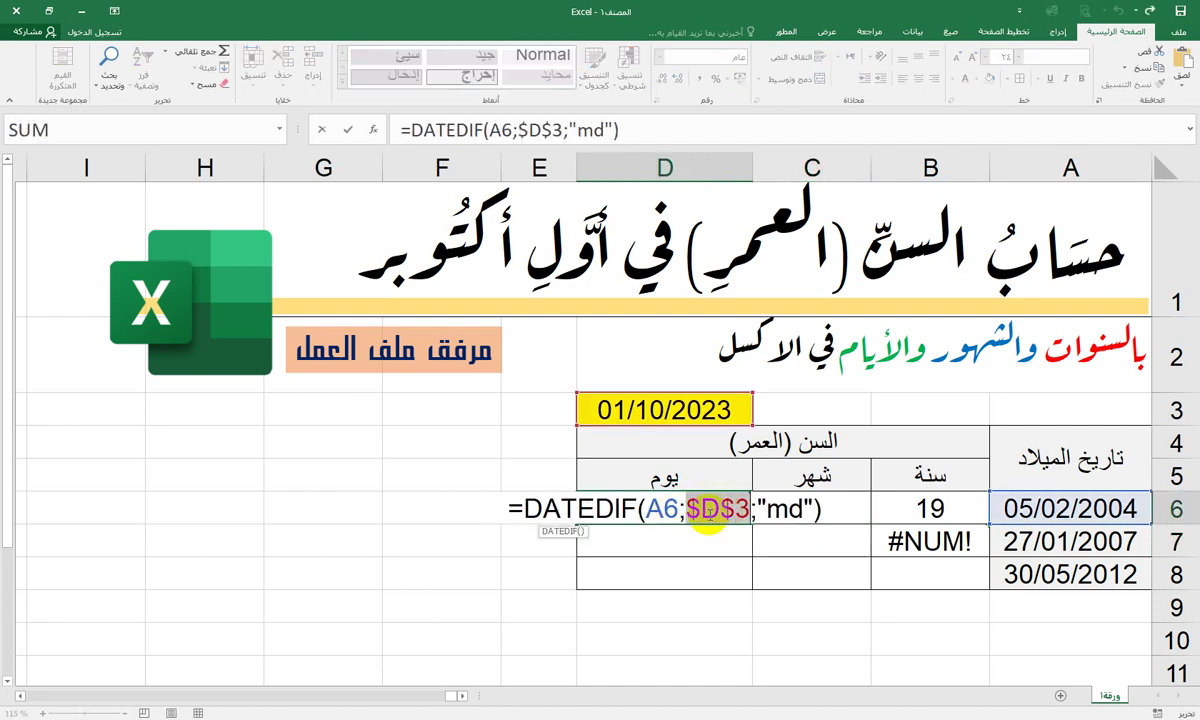
pyautogui.press('Return')
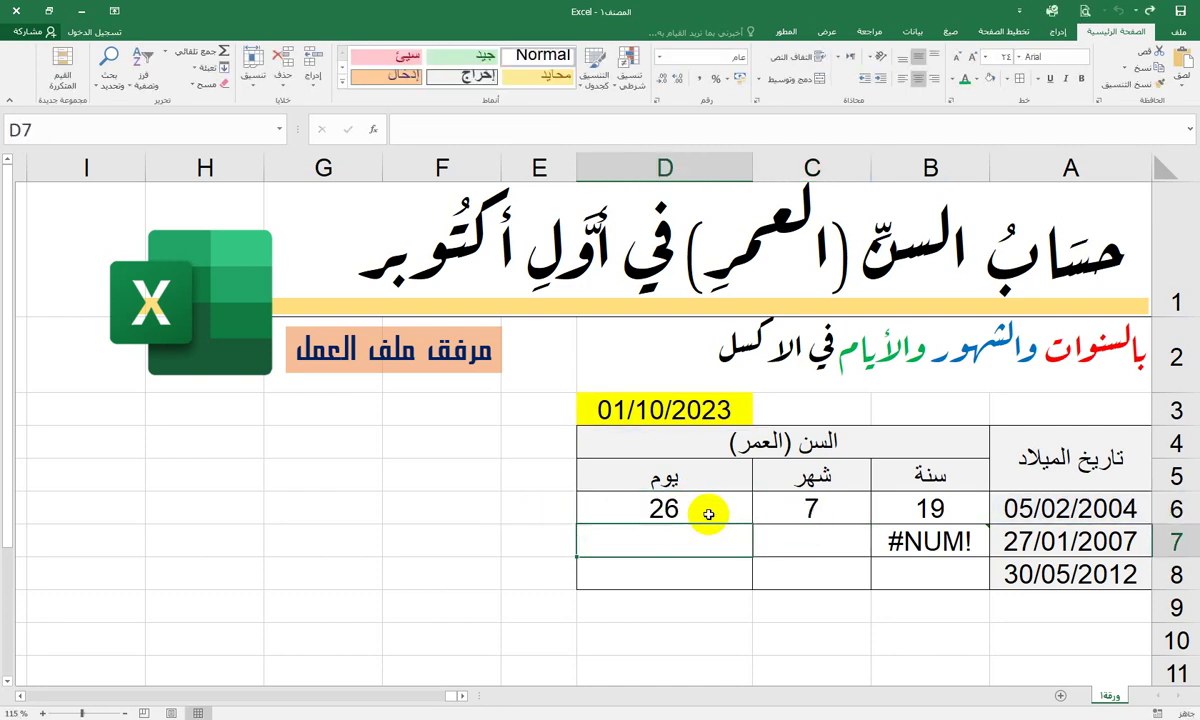
# - Fill the year formula from B6 down to B8, and the month and day formulas from C6:D6 down to row 8
pyautogui.click(913, 508)
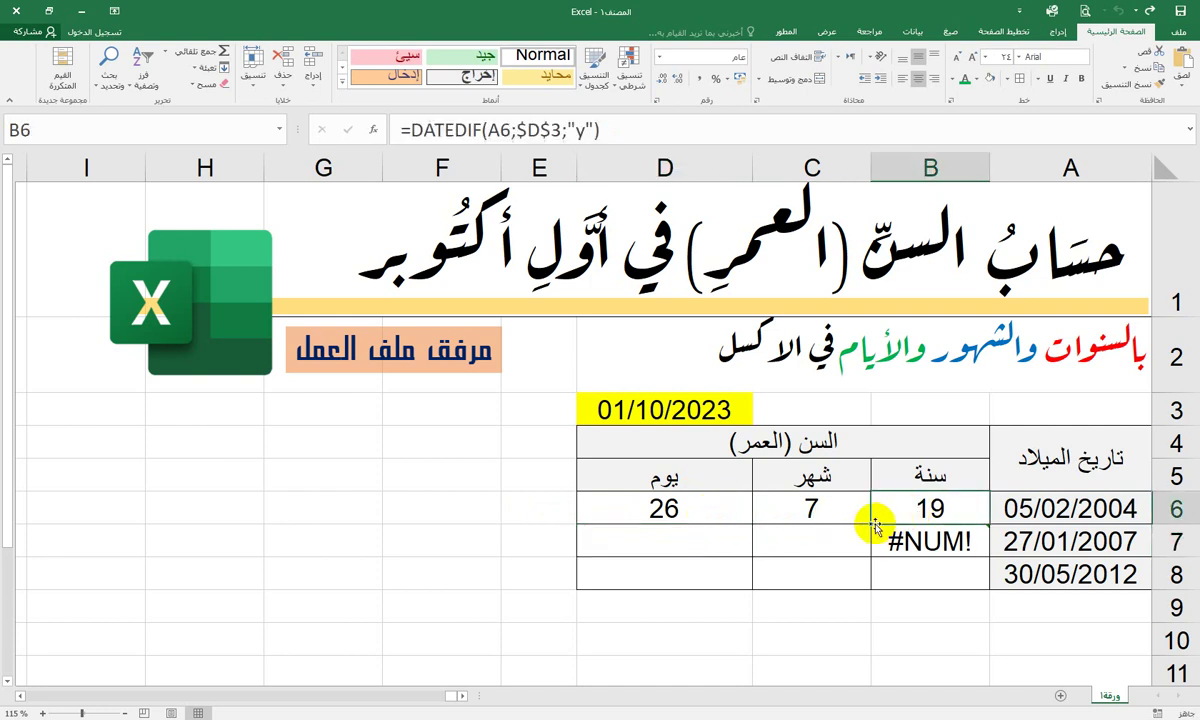
pyautogui.moveTo(871, 525); pyautogui.dragTo(873, 582)
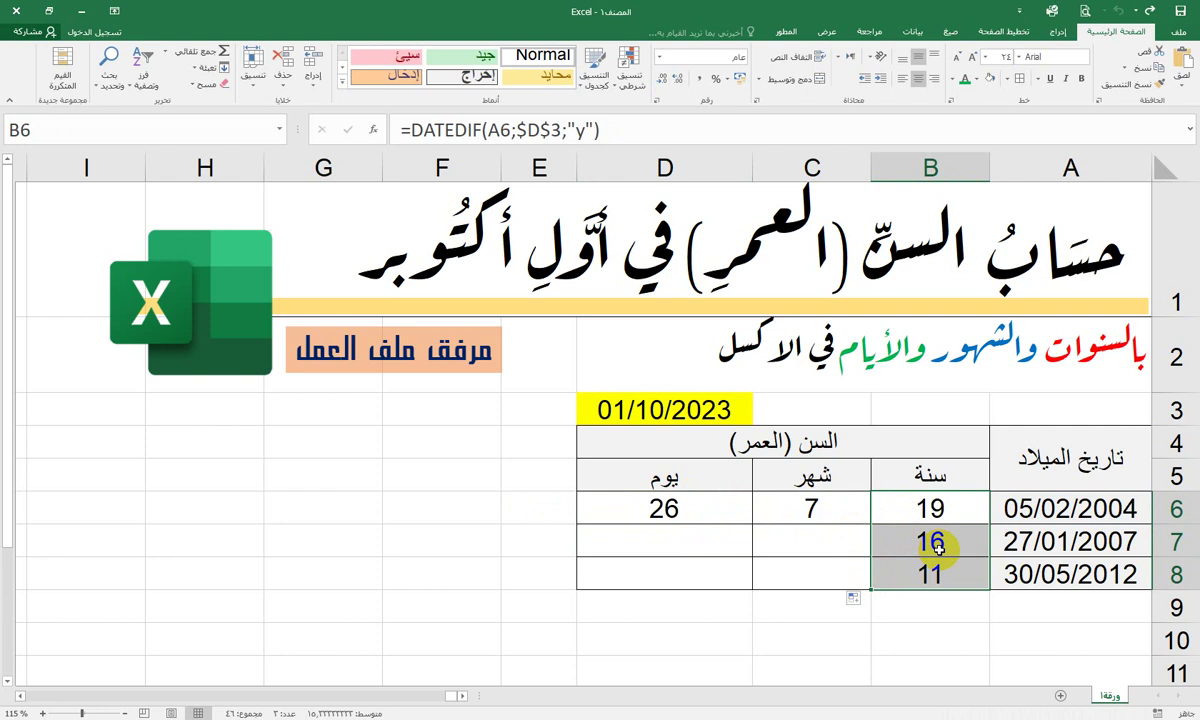
pyautogui.click(785, 509)
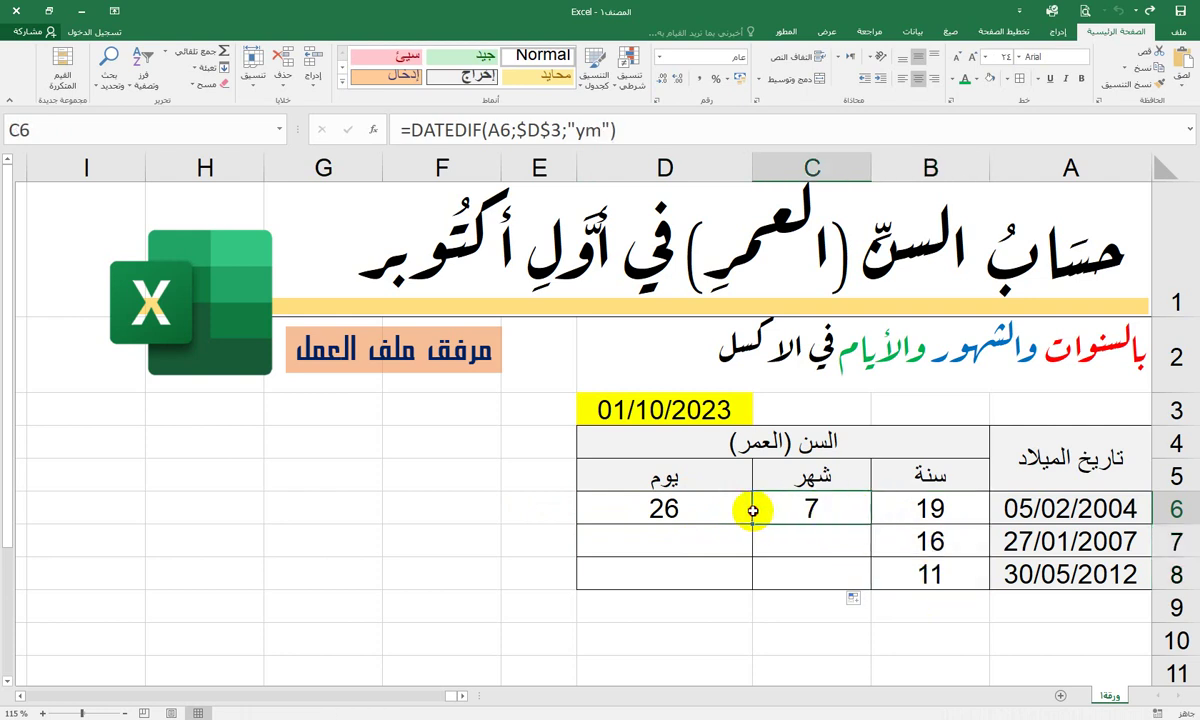
pyautogui.moveTo(753, 511)
pyautogui.mouseDown()
pyautogui.moveTo(632, 515)
pyautogui.moveTo(581, 554)
pyautogui.moveTo(578, 576)
pyautogui.mouseUp()
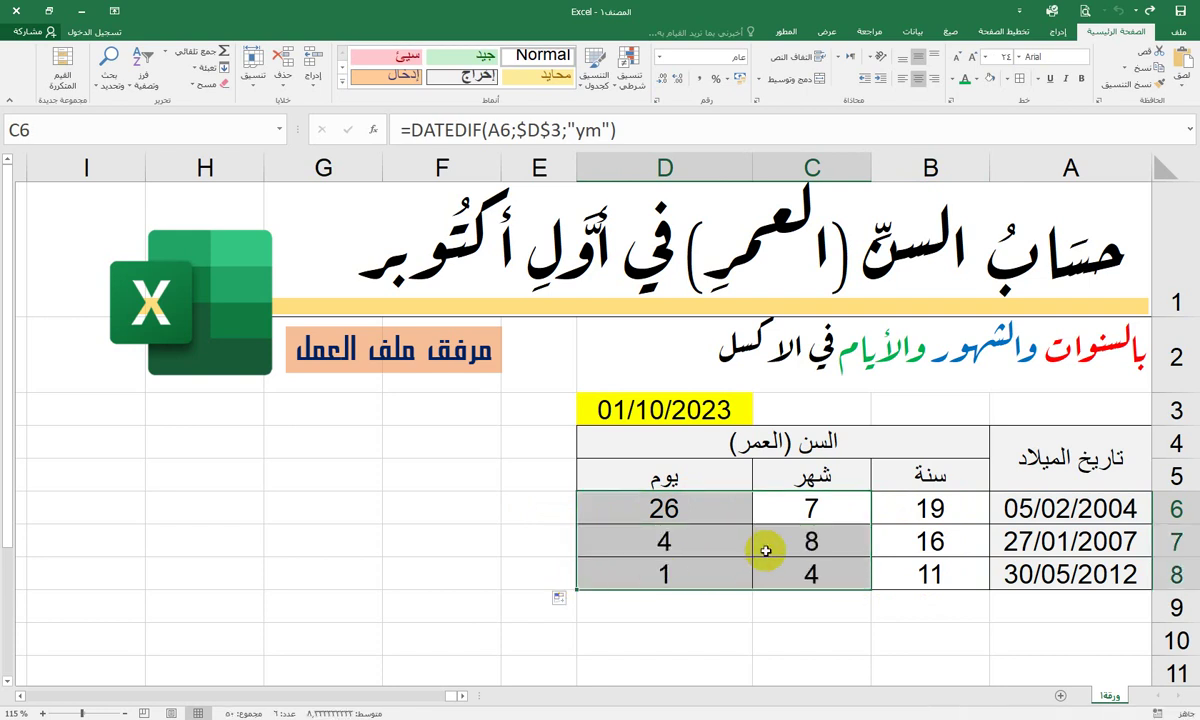
pyautogui.moveTo(890, 541); pyautogui.dragTo(683, 553)
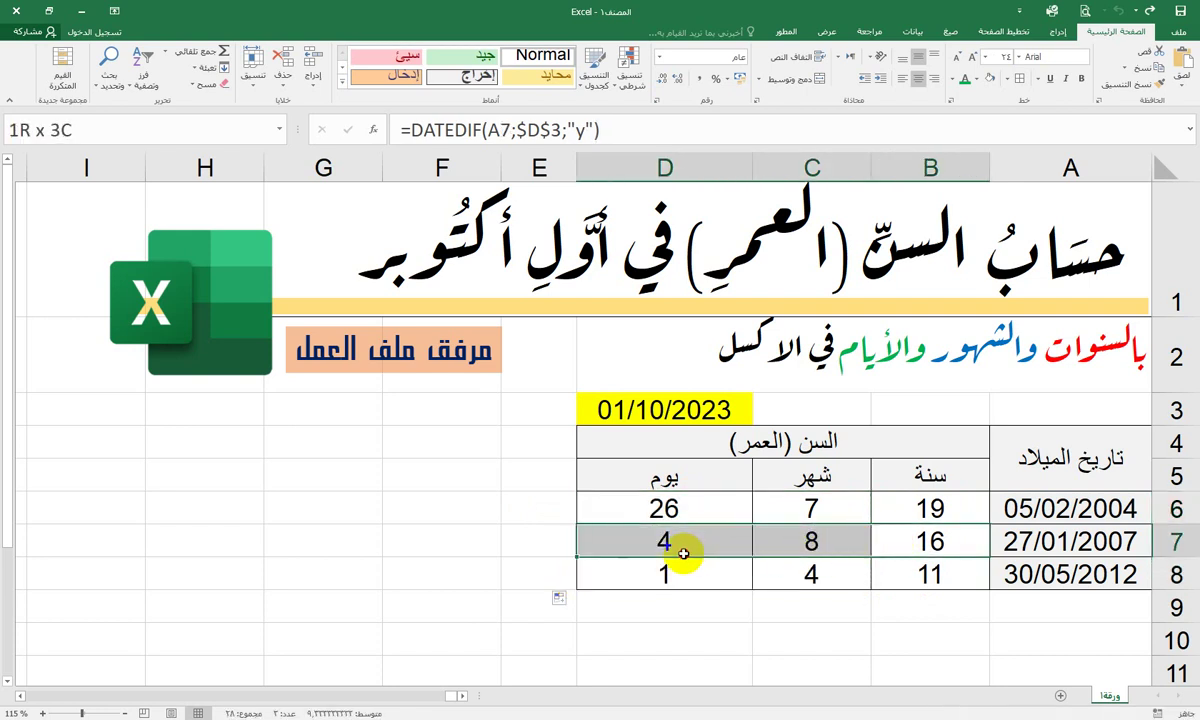
pyautogui.moveTo(924, 583); pyautogui.dragTo(691, 576)
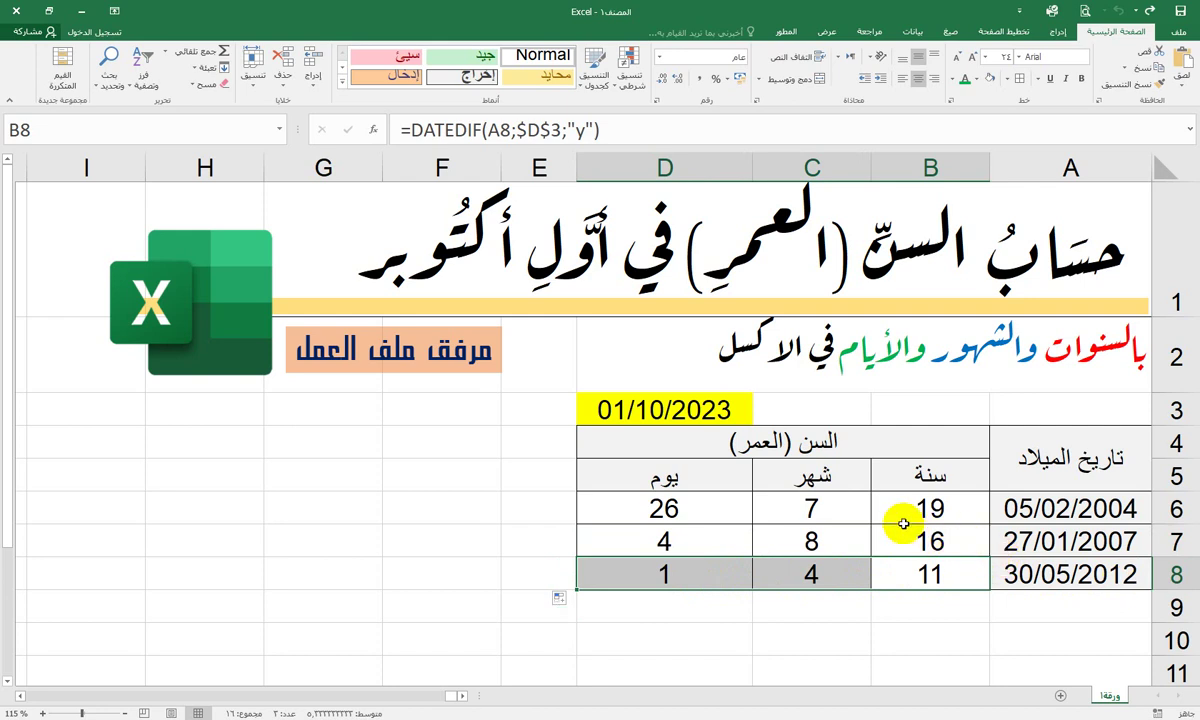
pyautogui.click(950, 508)
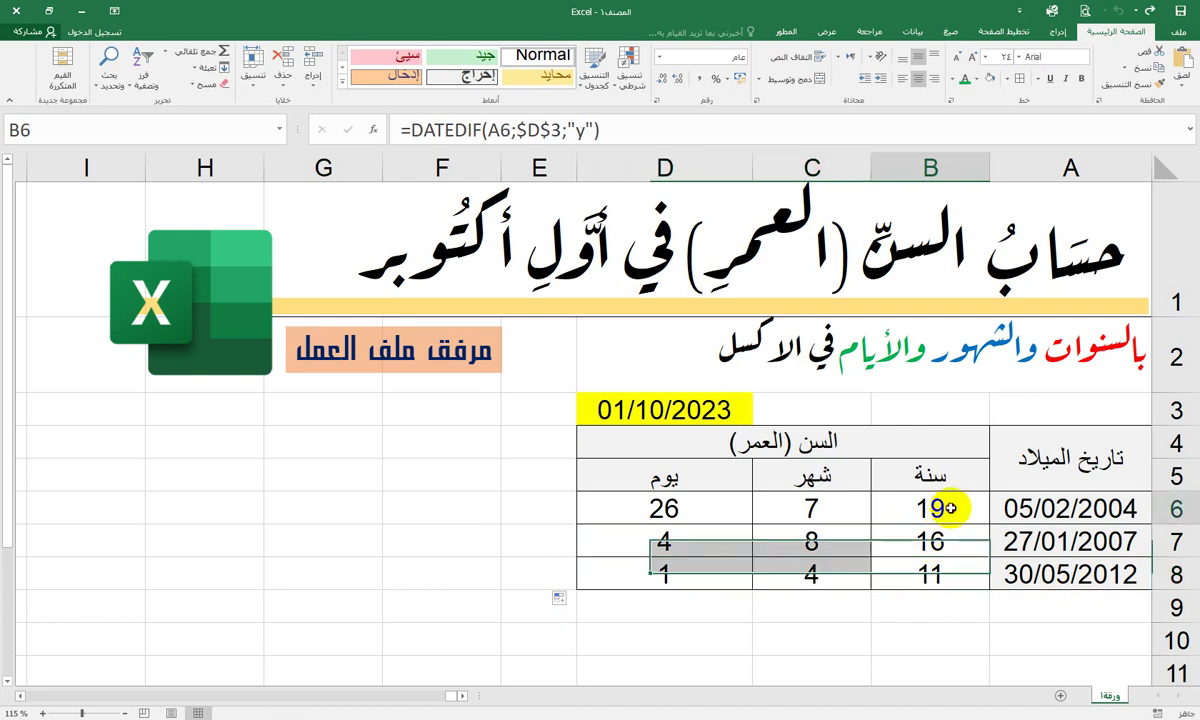
pyautogui.click(1026, 572)
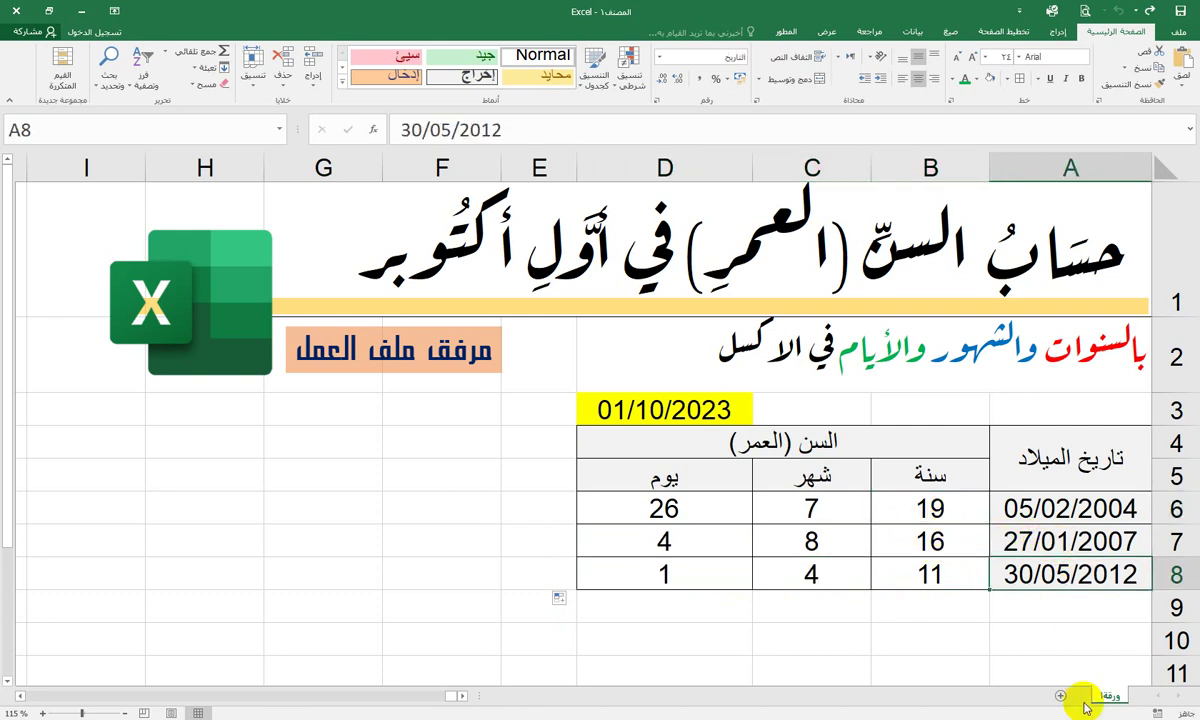
# - Clear the birth date in A8 and inspect the year, month and day results in row 8
pyautogui.press('Down')
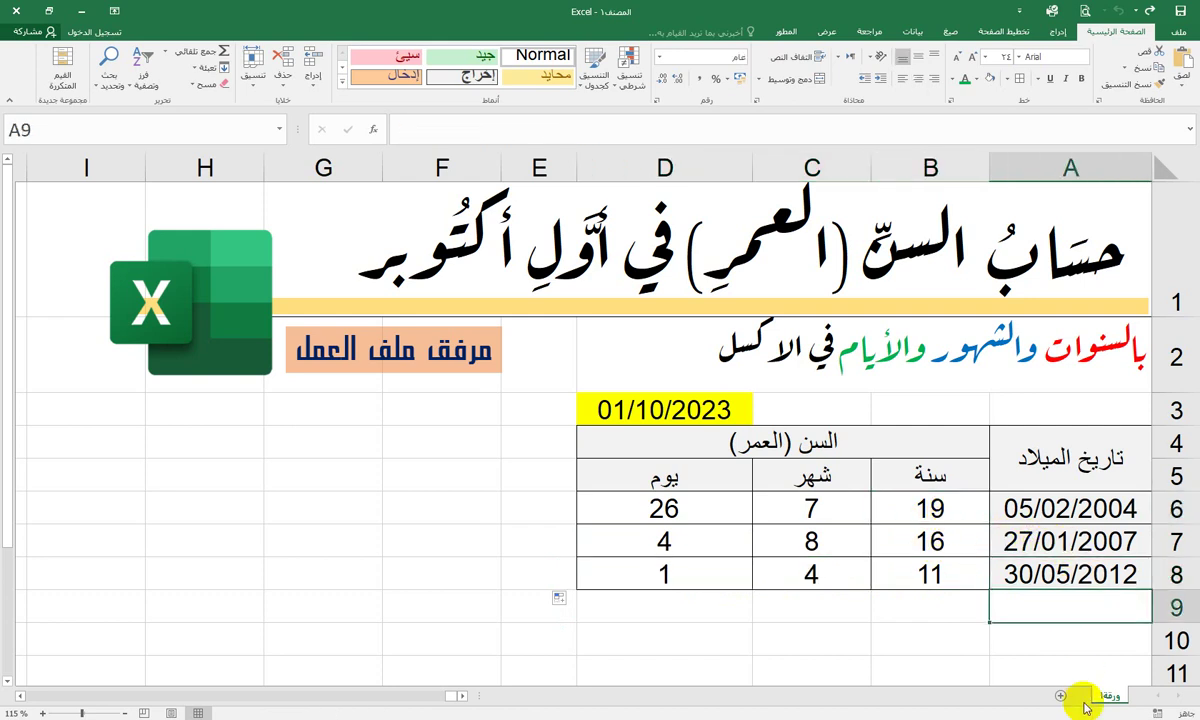
pyautogui.click(1100, 575)
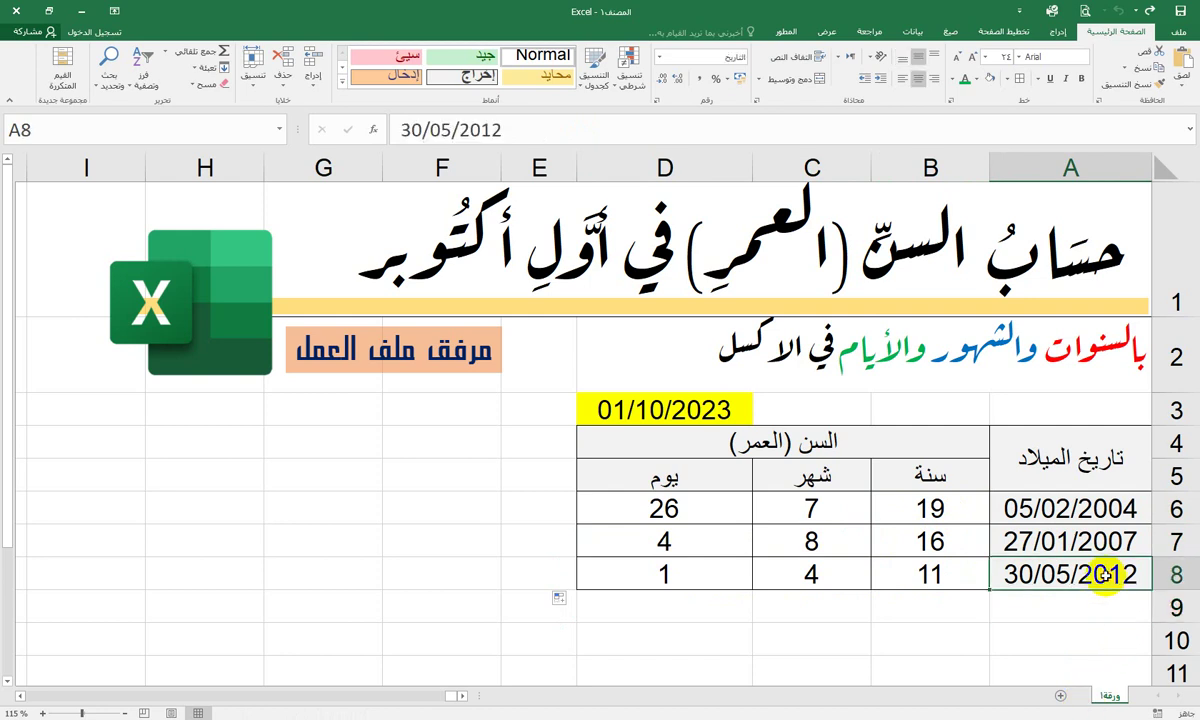
pyautogui.press('Delete')
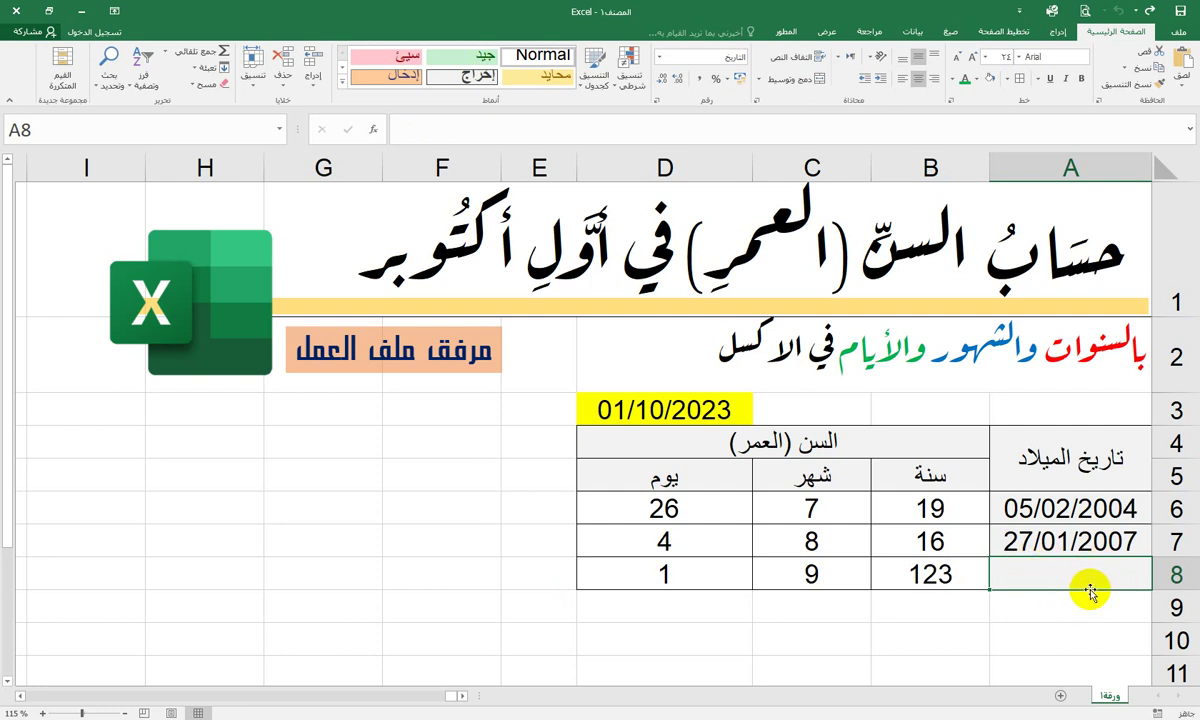
pyautogui.moveTo(885, 575); pyautogui.dragTo(536, 570)
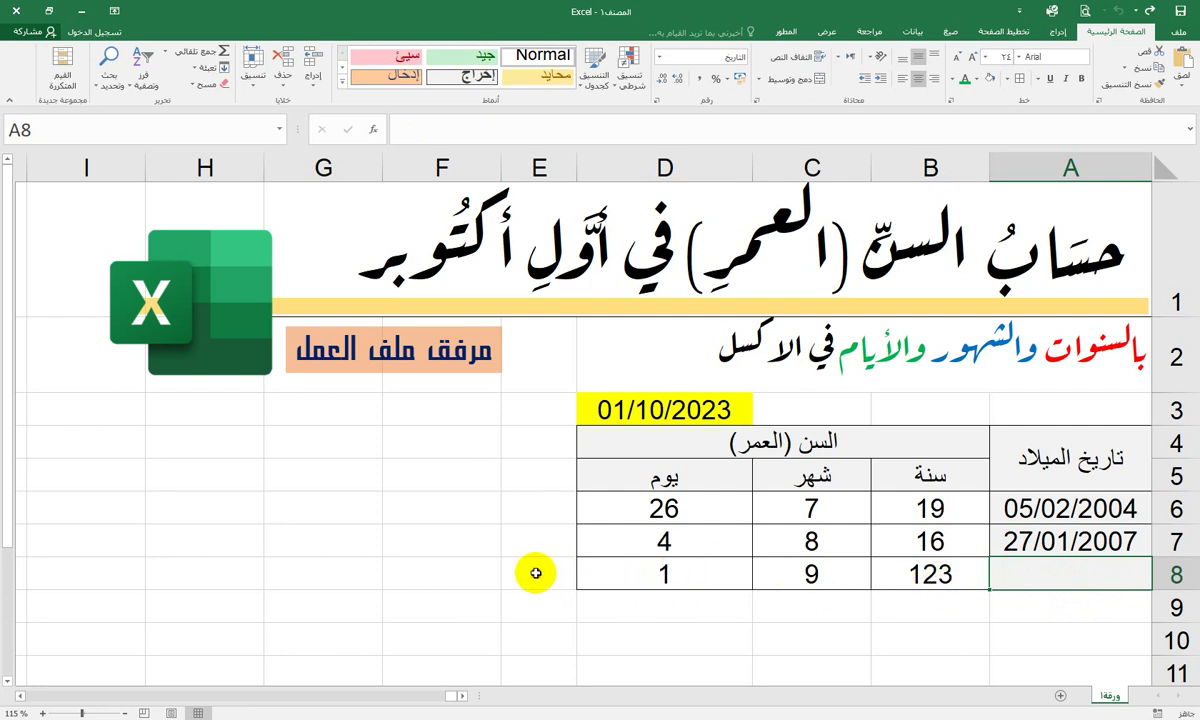
pyautogui.moveTo(928, 575); pyautogui.dragTo(880, 568)
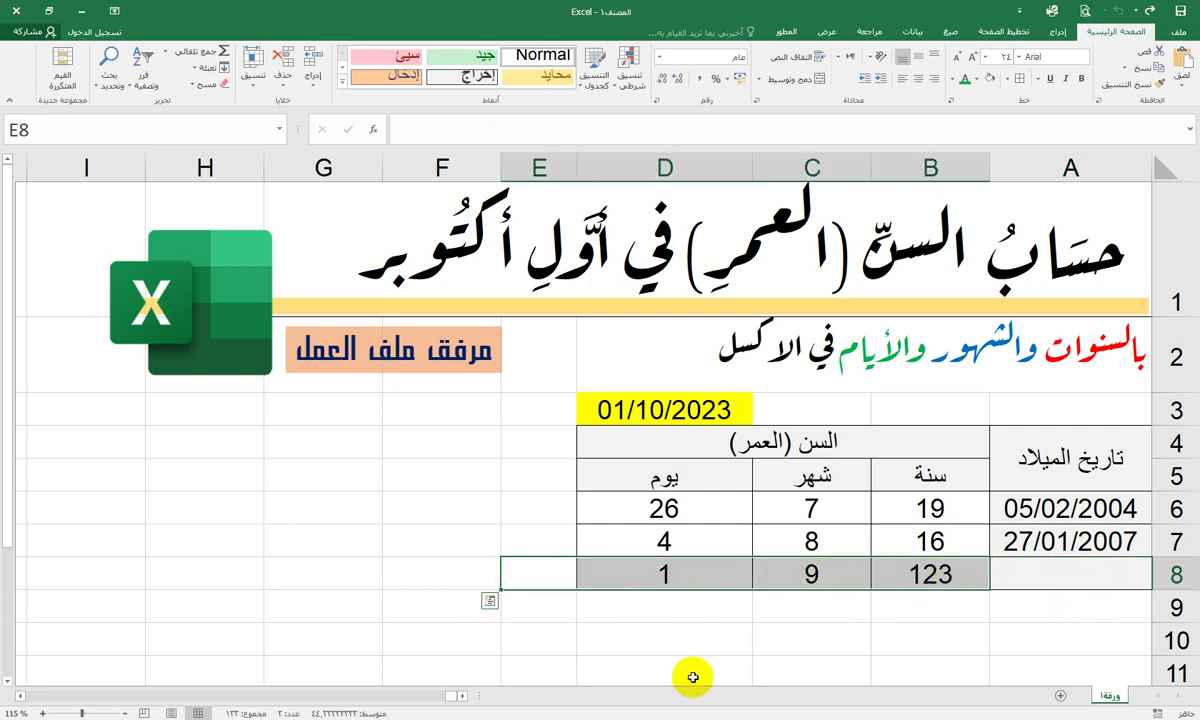
pyautogui.click(1083, 577)
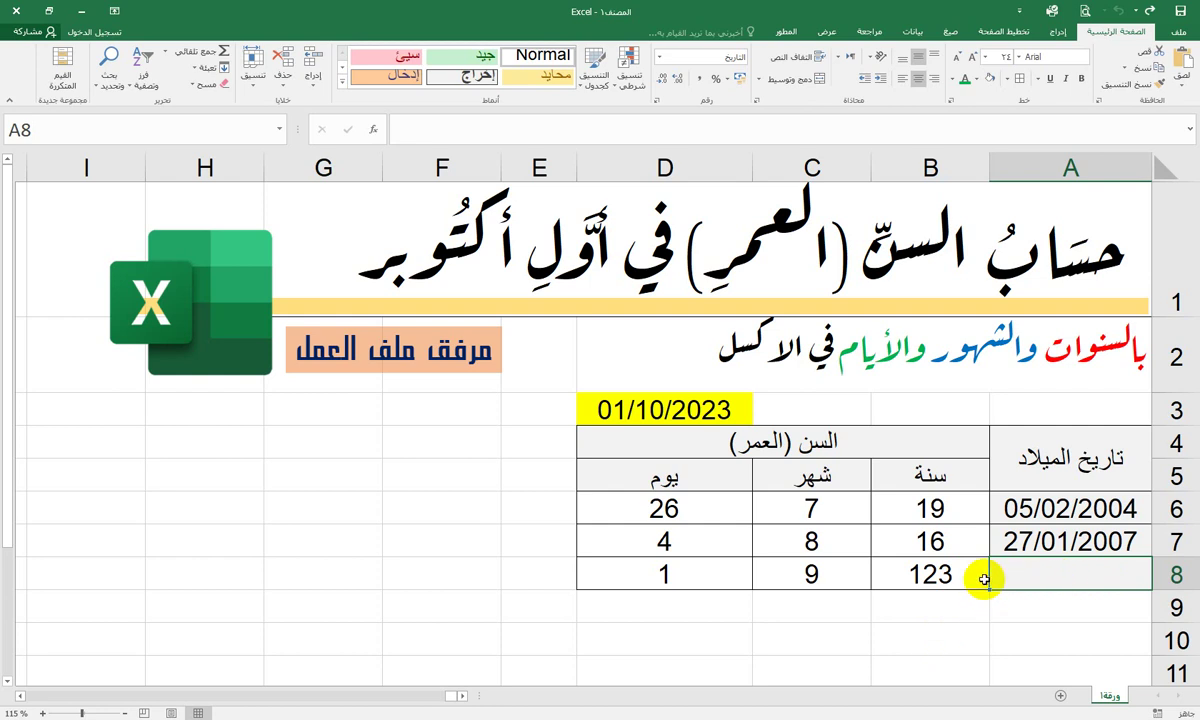
# - Insert an IF function with the logical test a6="" before DATEDIF in the B6 year formula
pyautogui.click(968, 508)
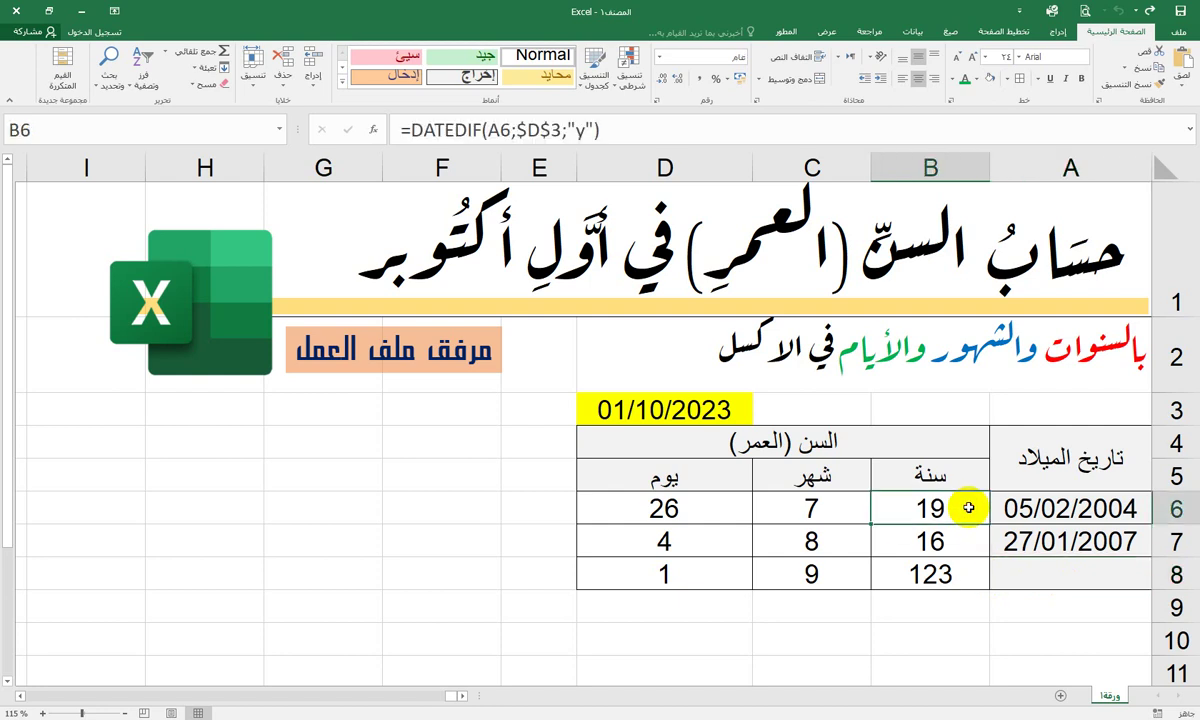
pyautogui.doubleClick(968, 508)
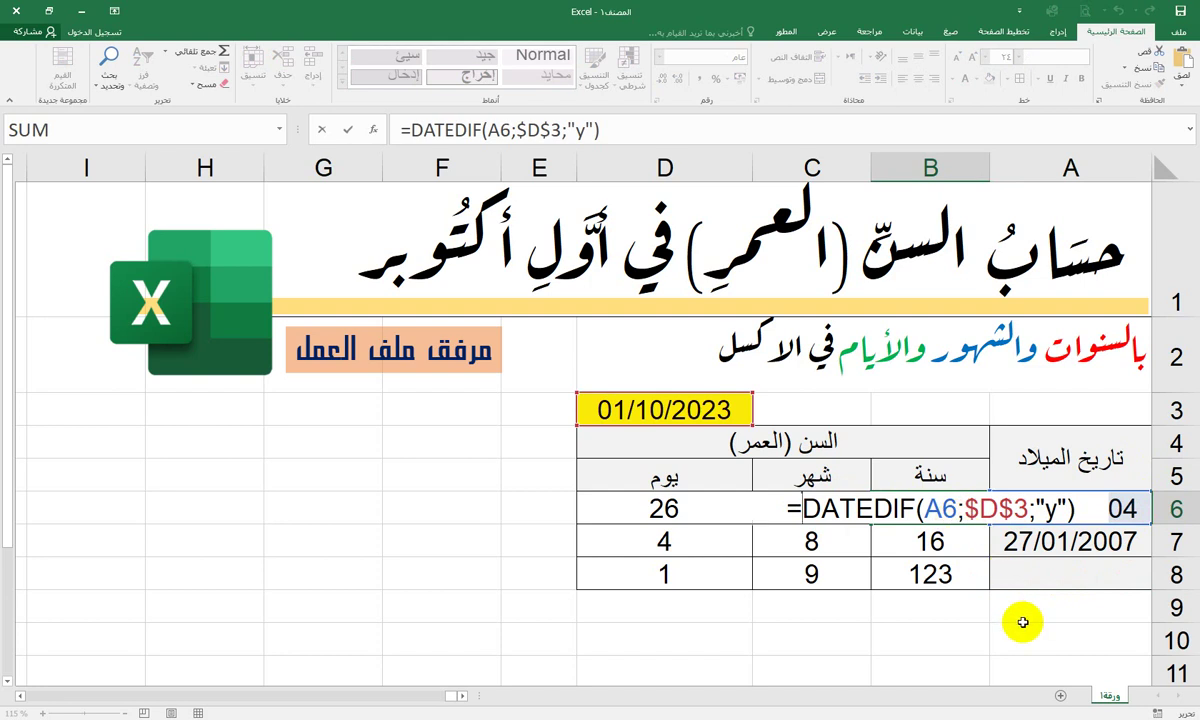
pyautogui.write('i')
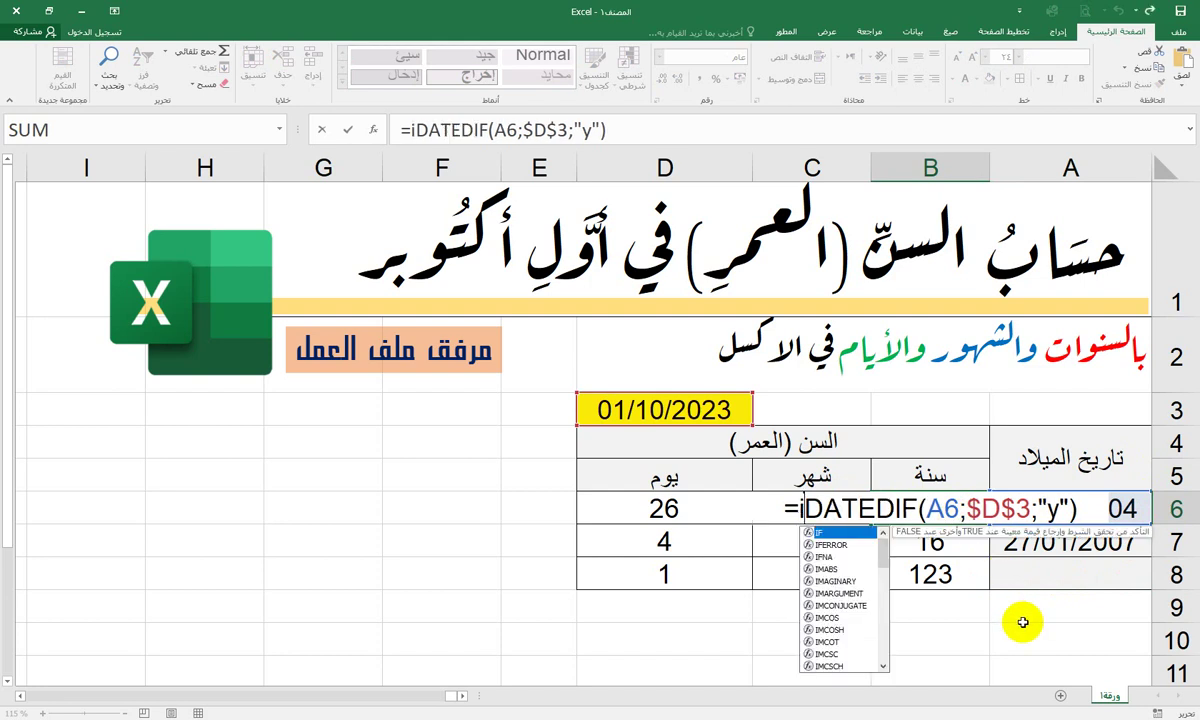
pyautogui.write('f')
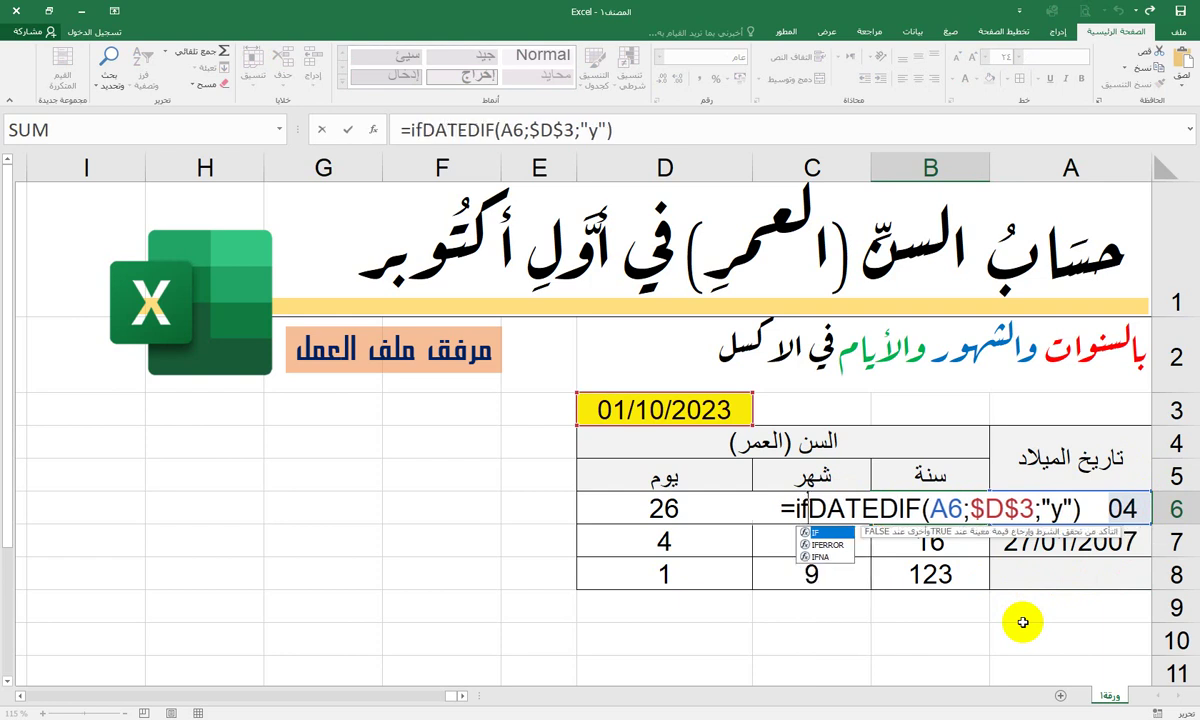
pyautogui.press('Tab')
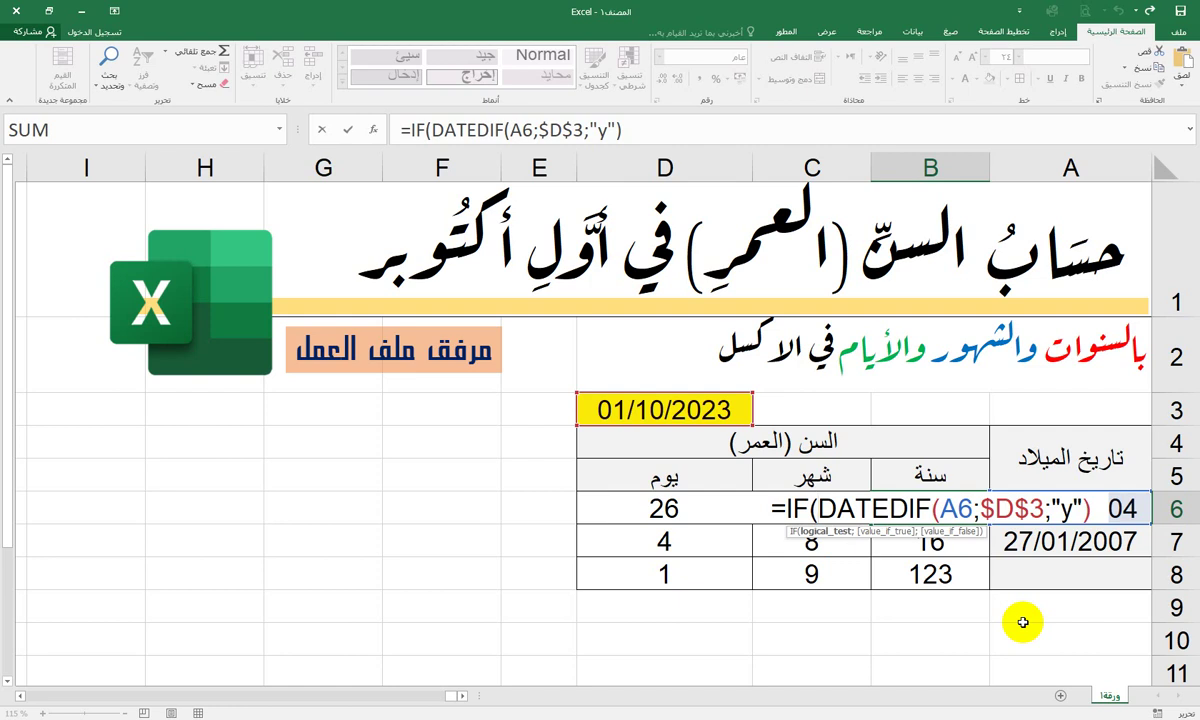
pyautogui.write('a')
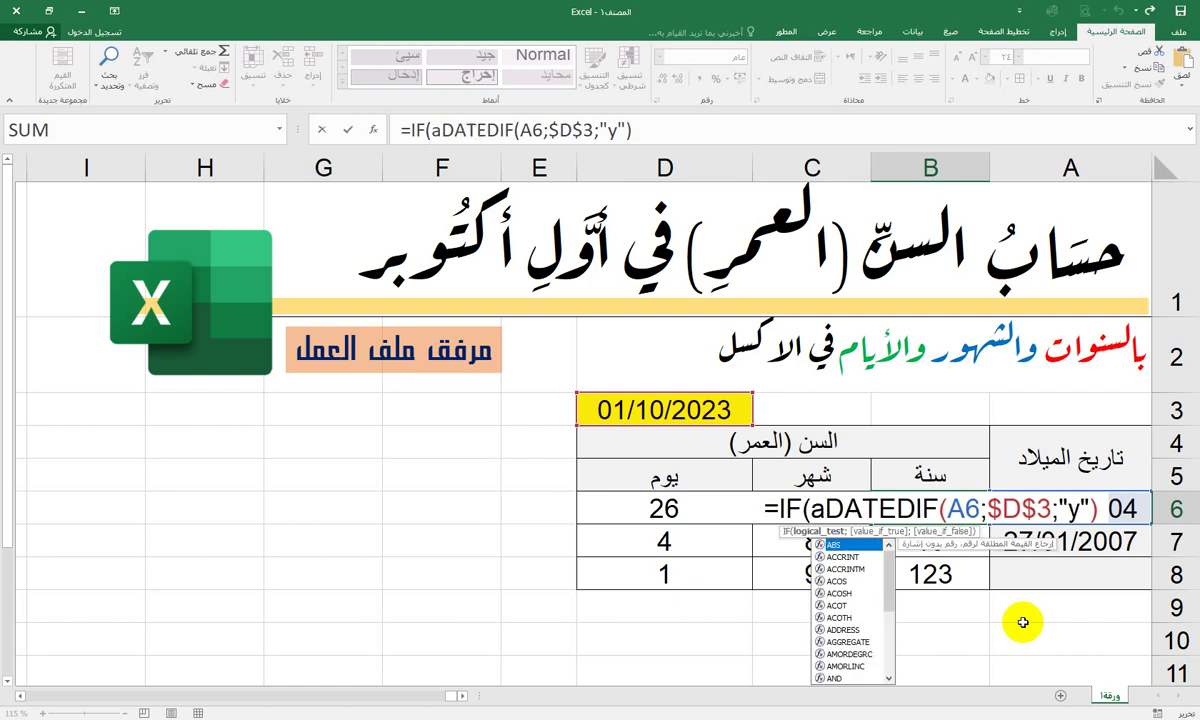
pyautogui.write('6')
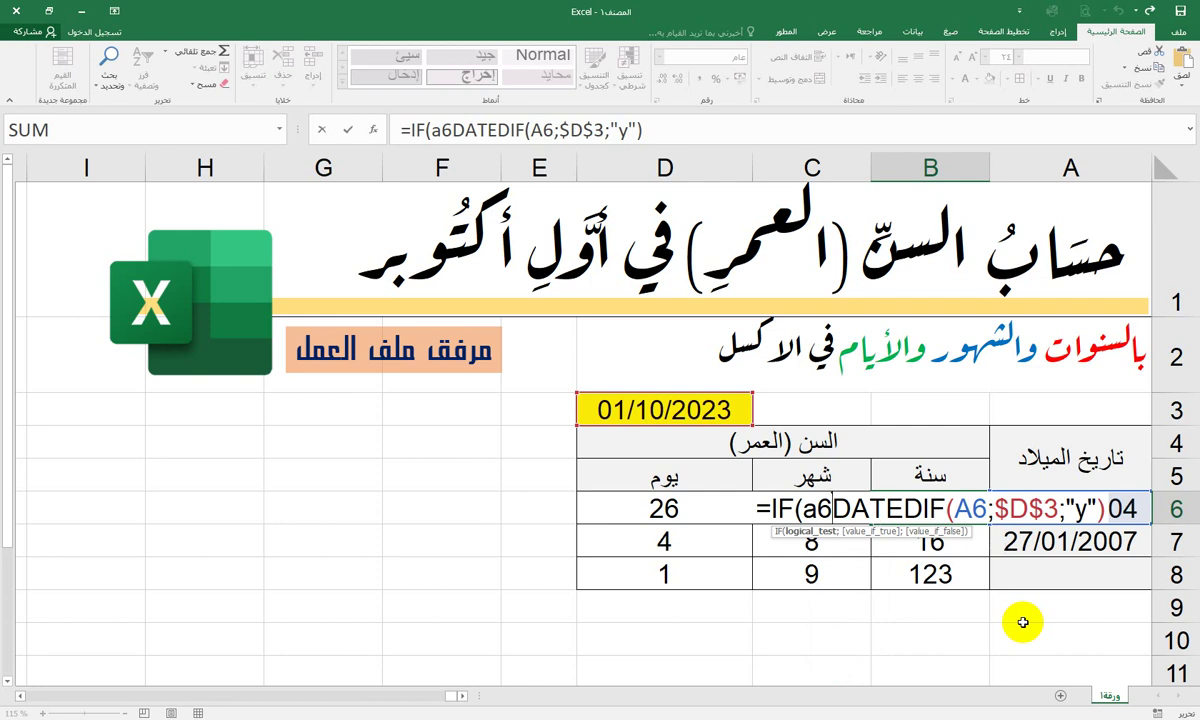
pyautogui.write('=')
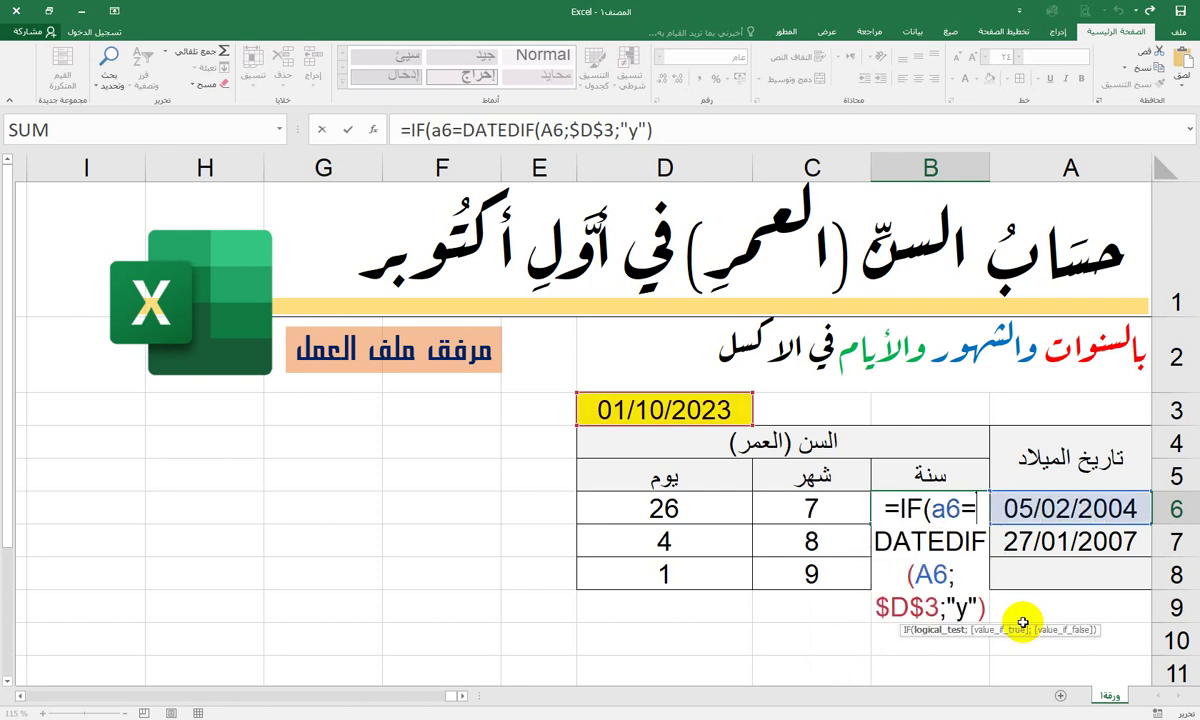
pyautogui.write('""')
pyautogui.press('BackSpace')
pyautogui.press('BackSpace')
pyautogui.write('""')
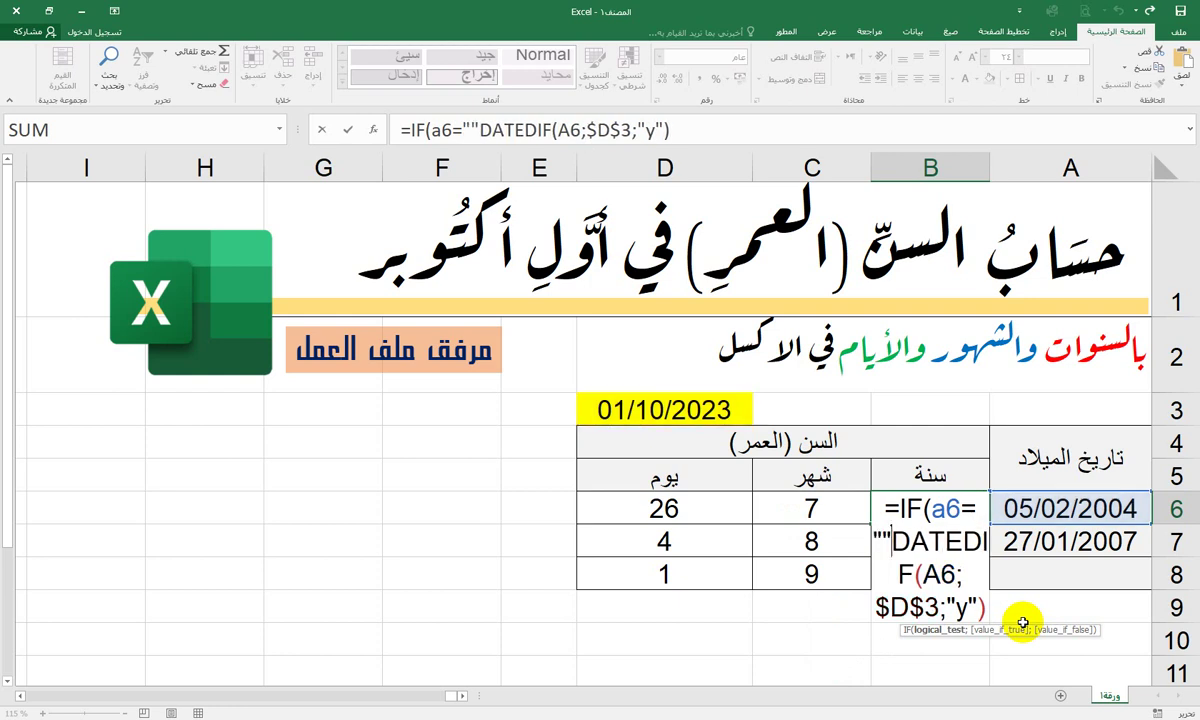
# - Complete the B6 formula as =IF(a6="";"";DATEDIF(A6;$D$3;"y")) with an empty string as the true value, and commit it
pyautogui.write(';')
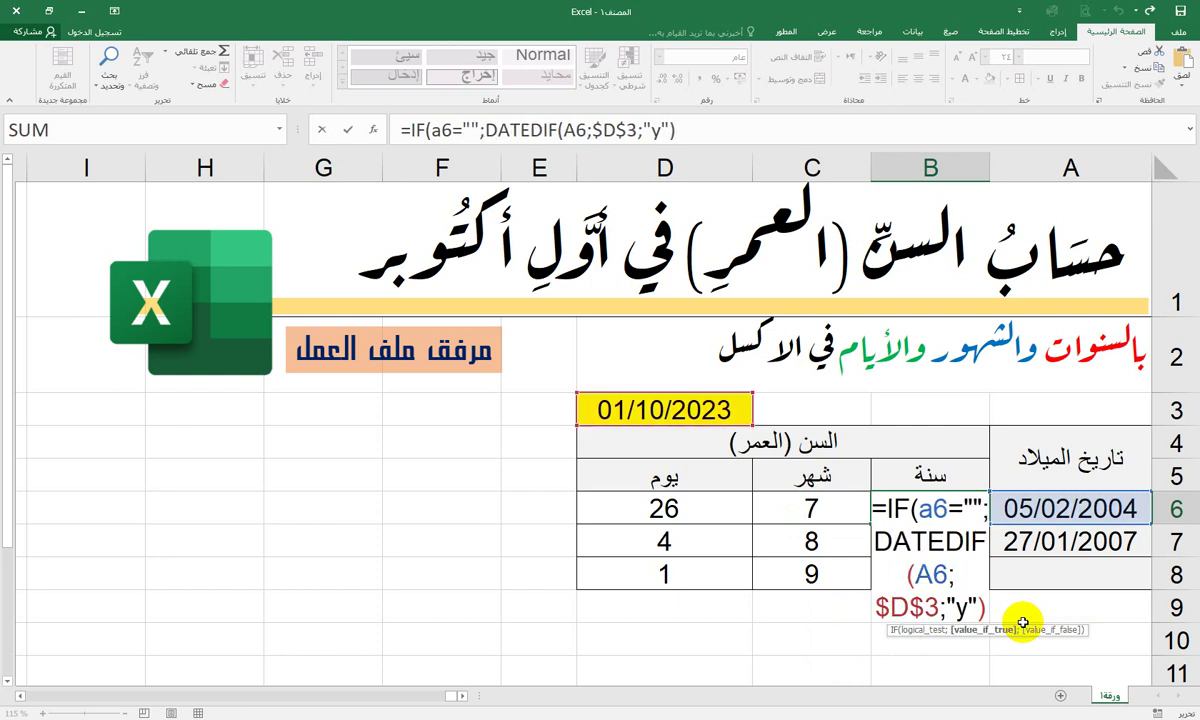
pyautogui.write('""')
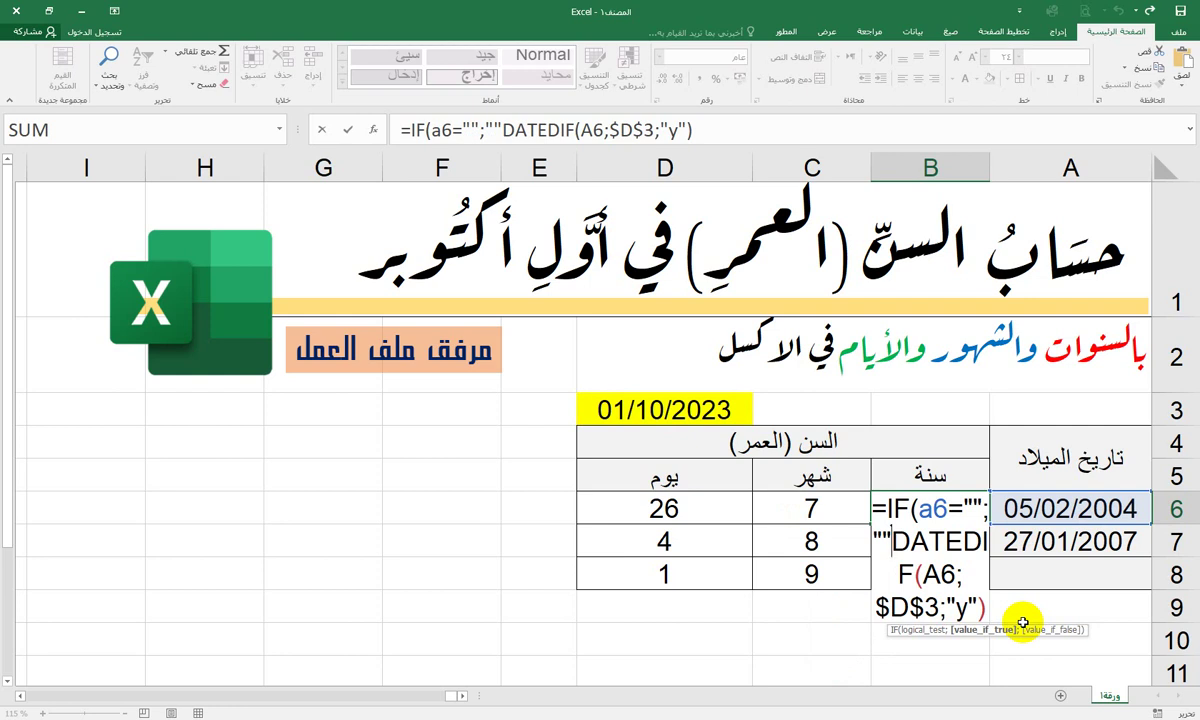
pyautogui.write(';')
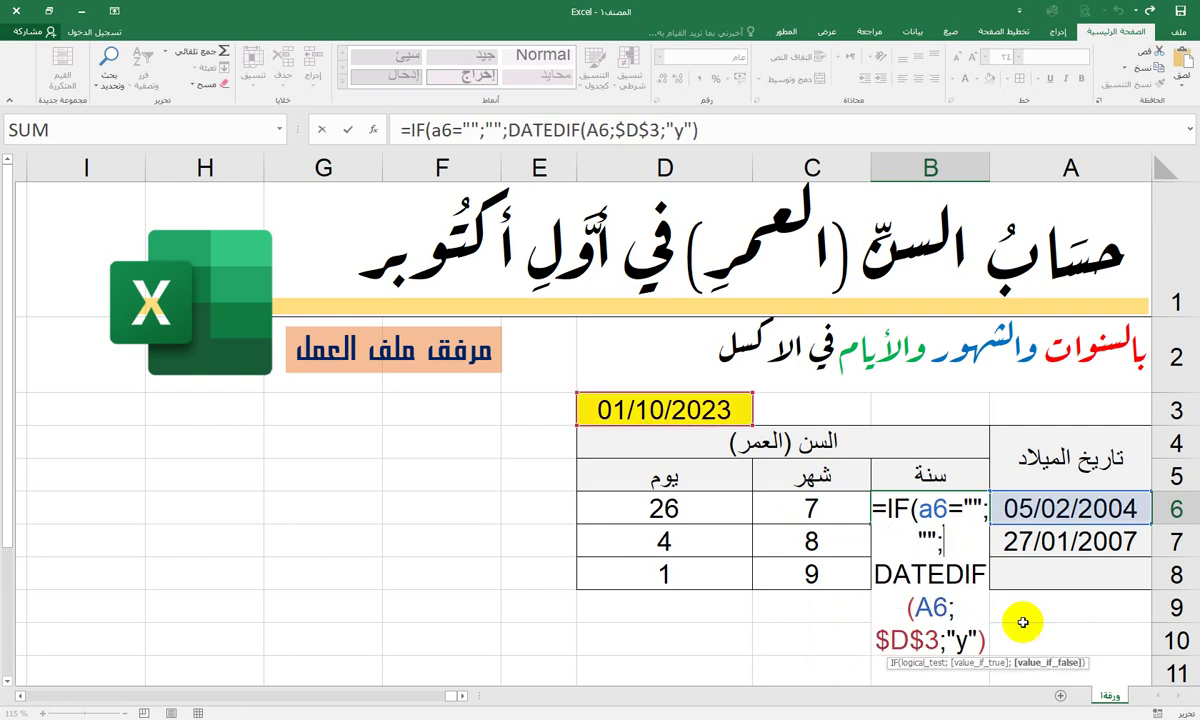
pyautogui.click(717, 129)
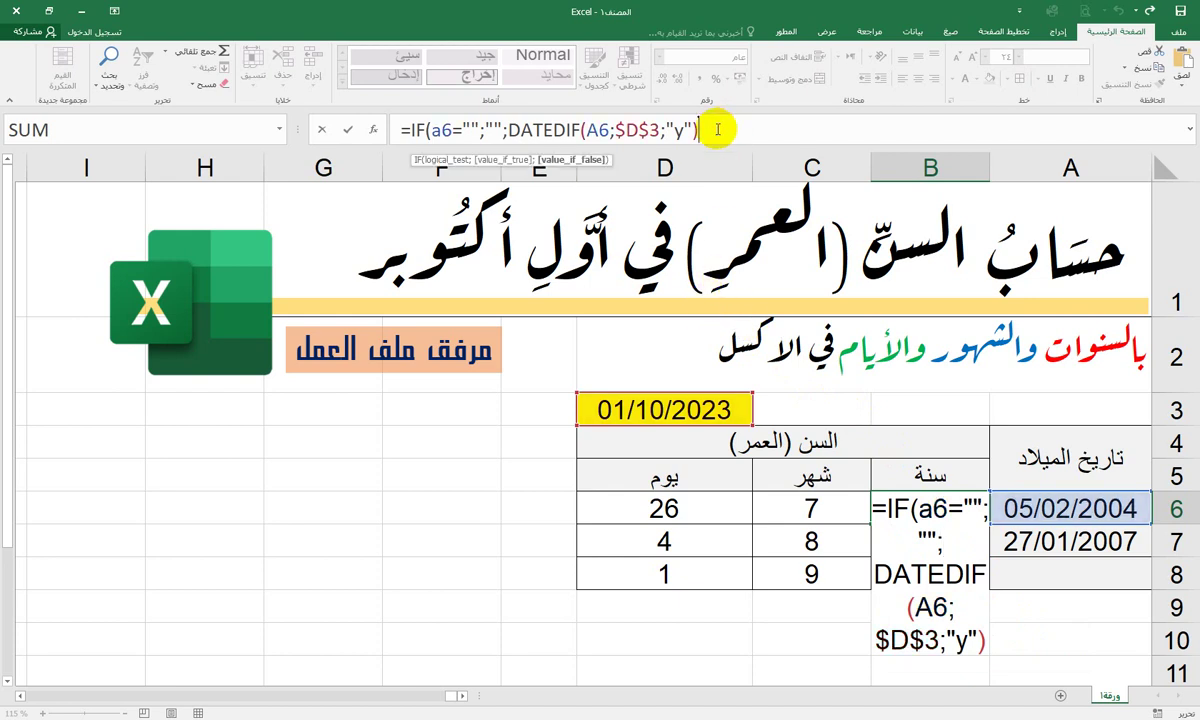
pyautogui.write(')')
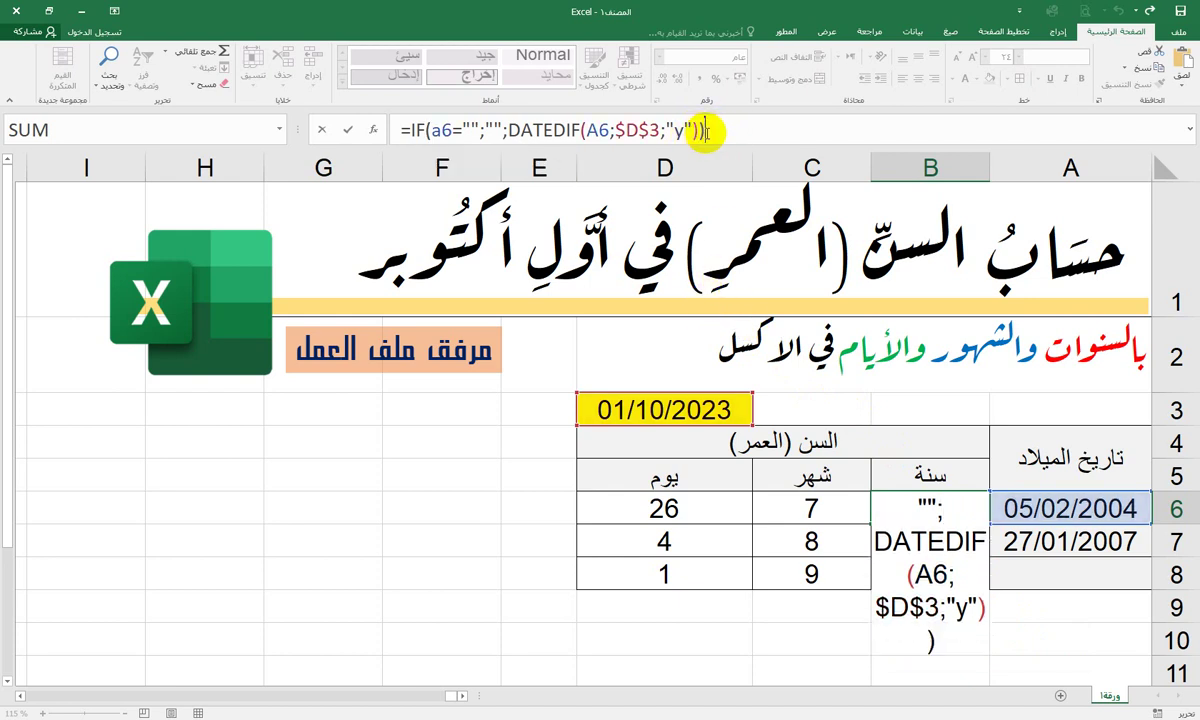
pyautogui.click(697, 131)
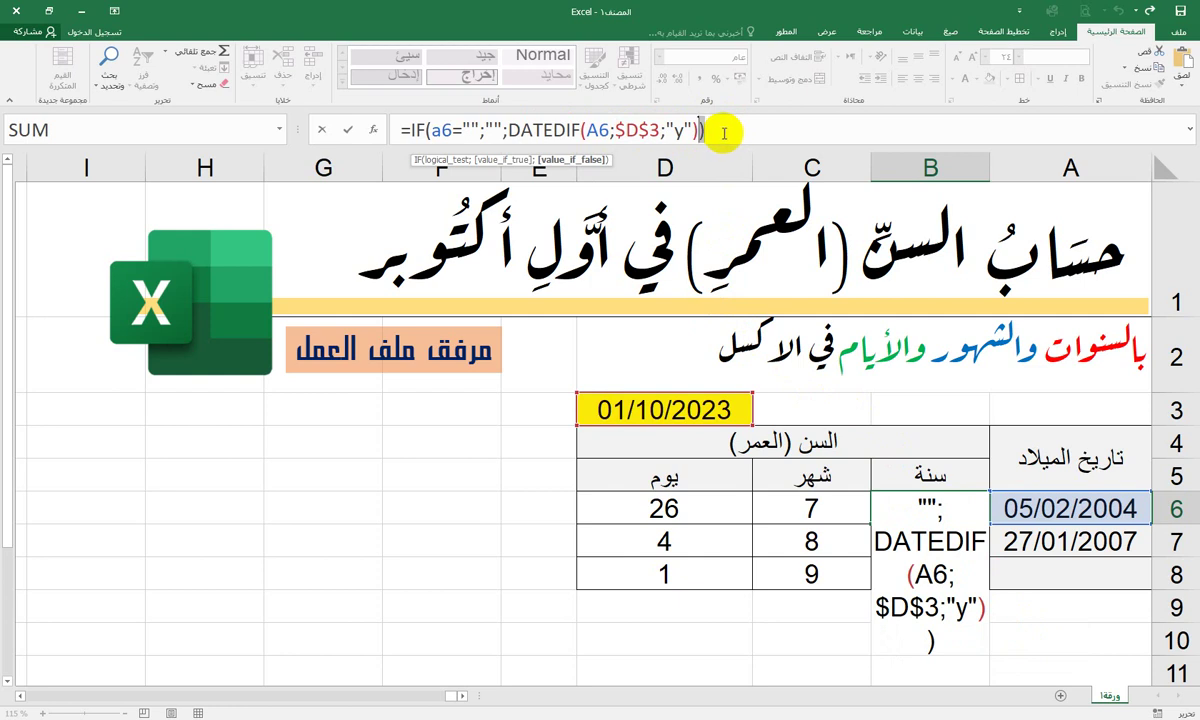
pyautogui.click(722, 132)
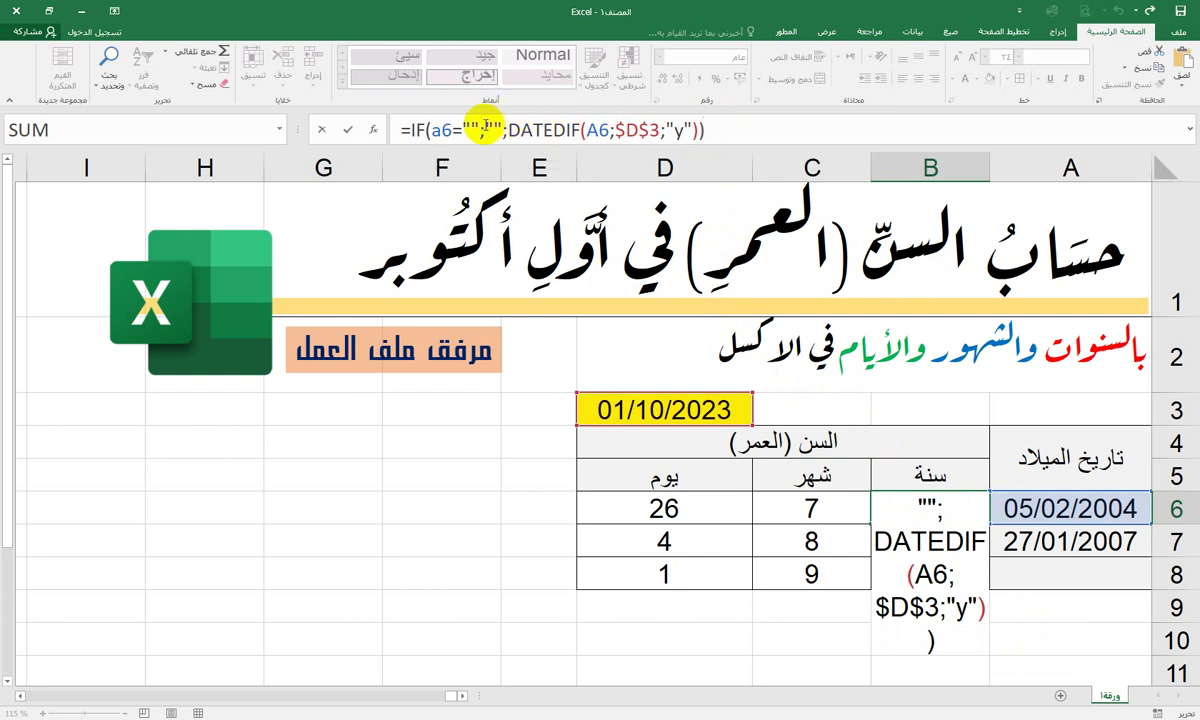
pyautogui.click(432, 131)
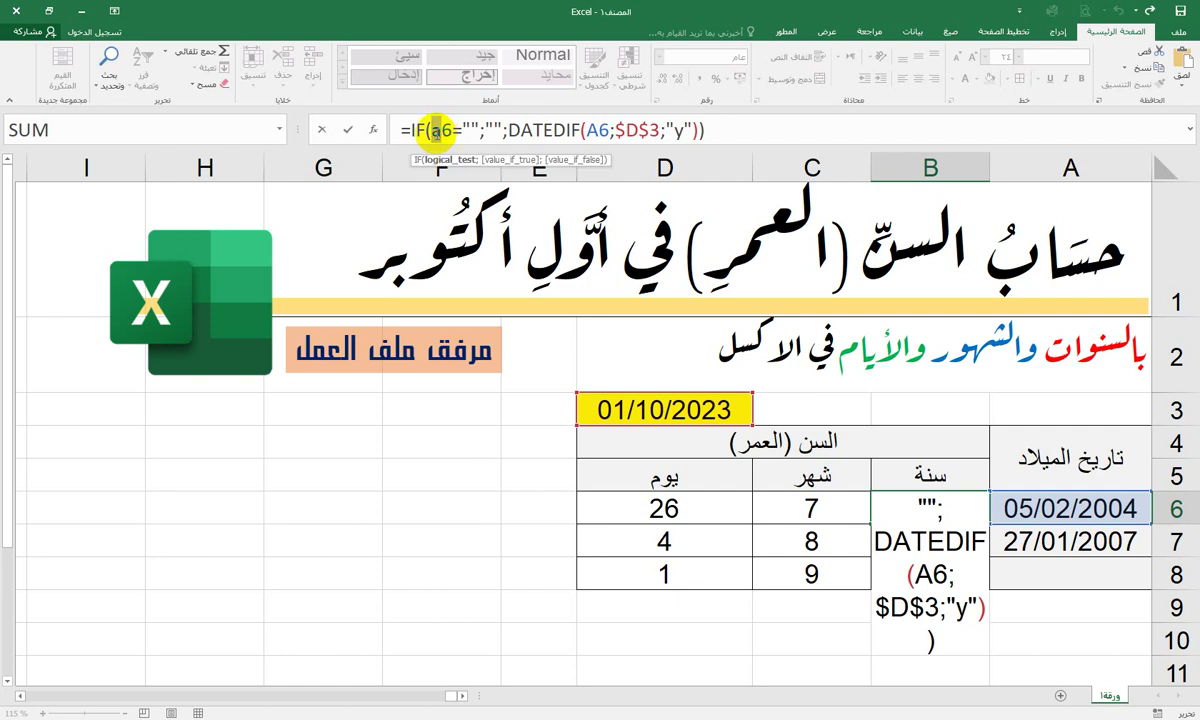
pyautogui.click(722, 132)
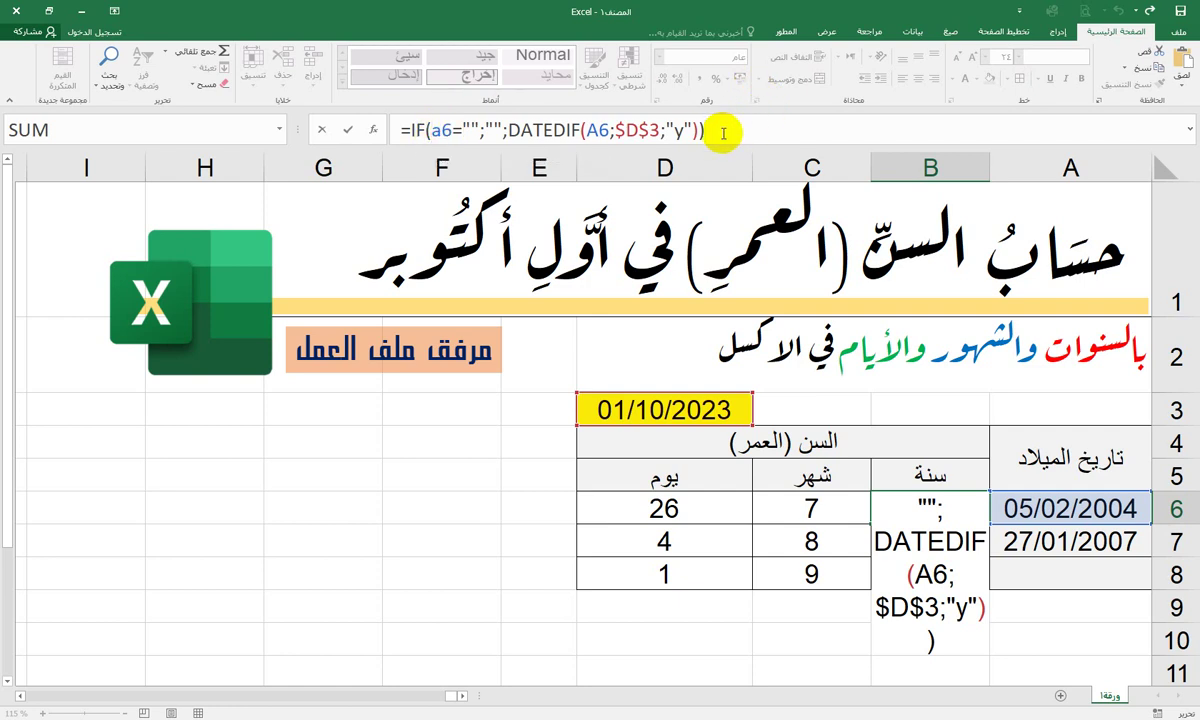
pyautogui.press('Return')
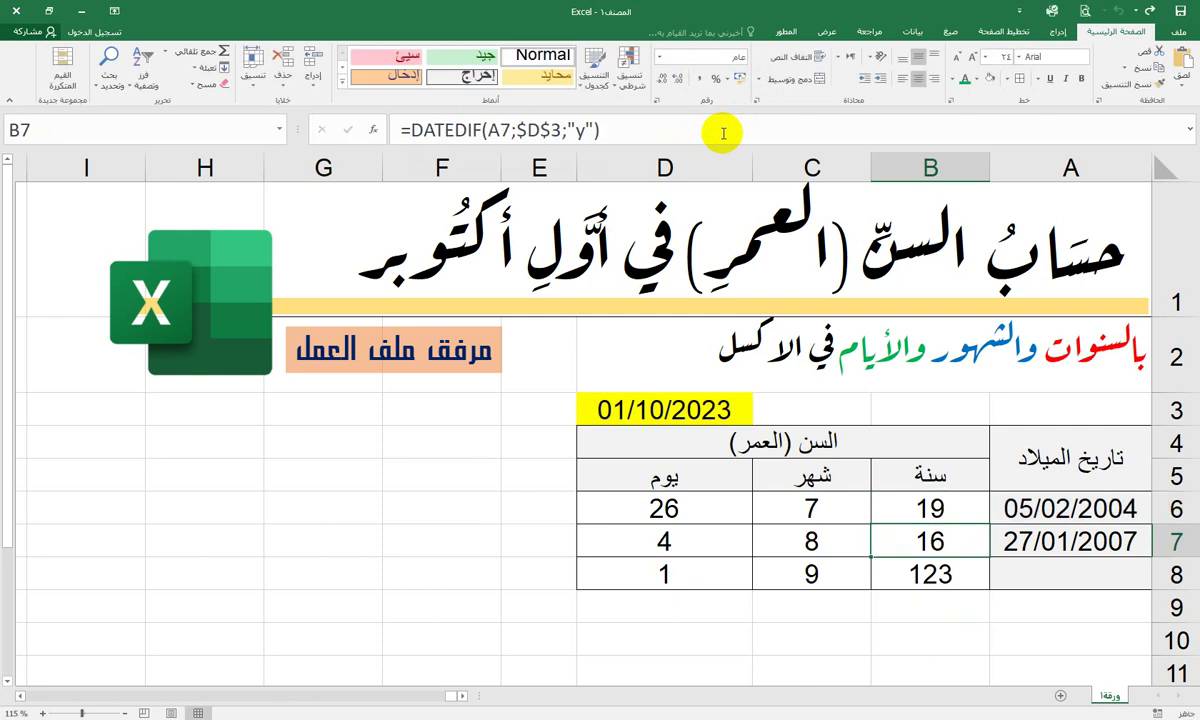
# - Fill the year formula from B6 down to B8 and check the cell references in B8
pyautogui.click(960, 502)
pyautogui.moveTo(872, 524); pyautogui.dragTo(872, 577)
pyautogui.click(956, 575)
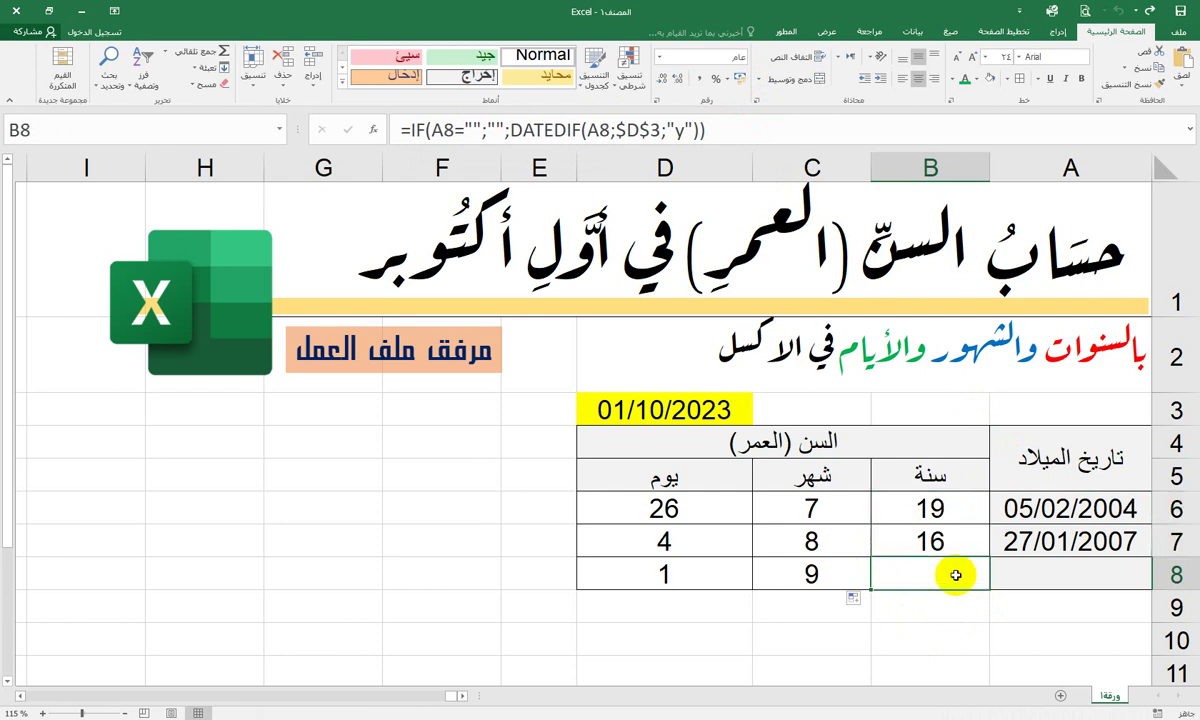
pyautogui.doubleClick(956, 575)
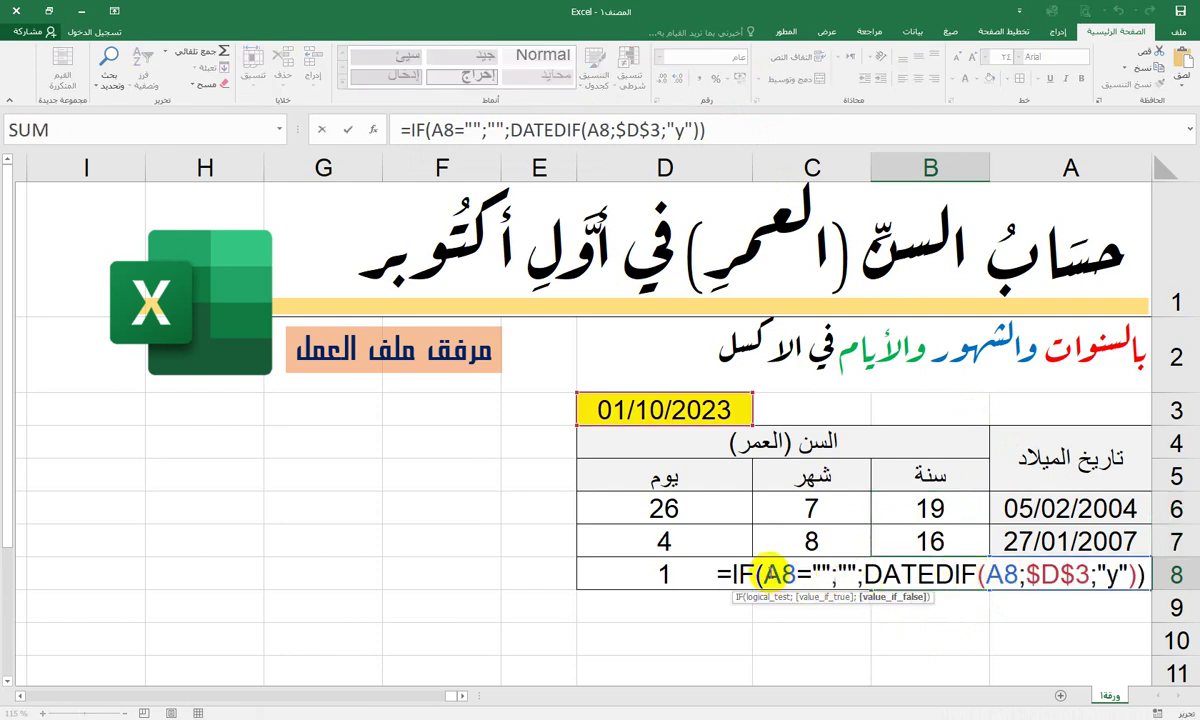
pyautogui.press('Return')
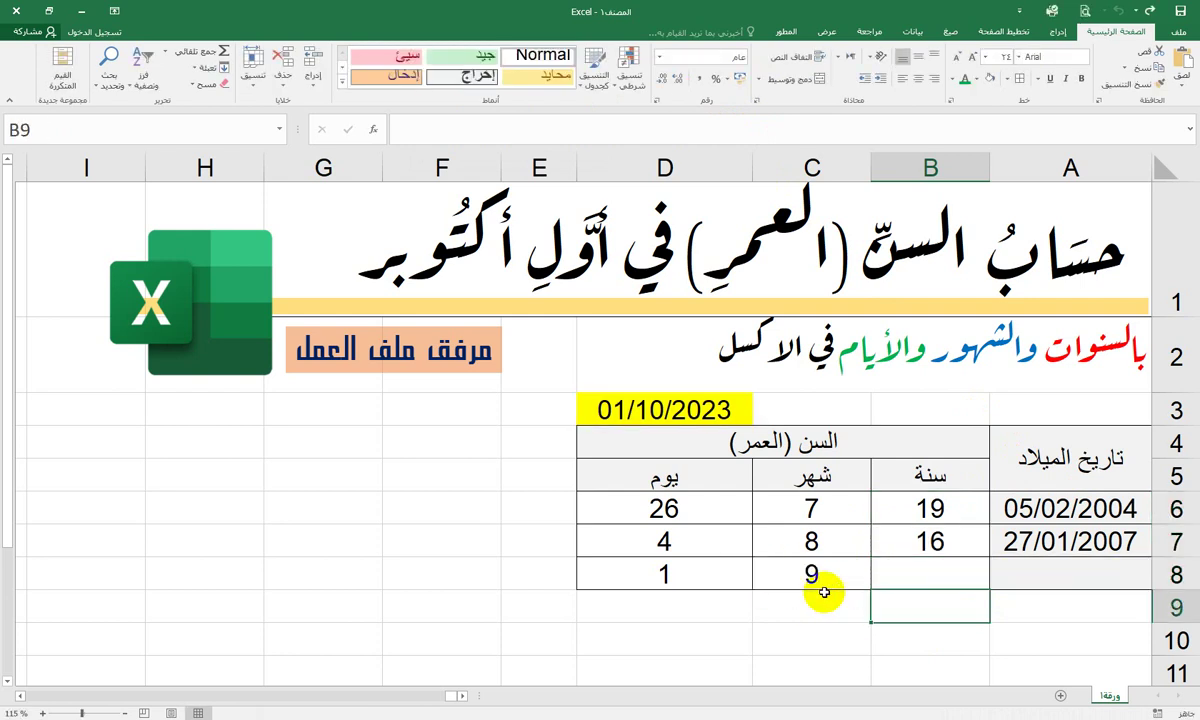
# - Copy the IF(A6="";""; portion of the B6 formula without changing the cell
pyautogui.click(906, 511)
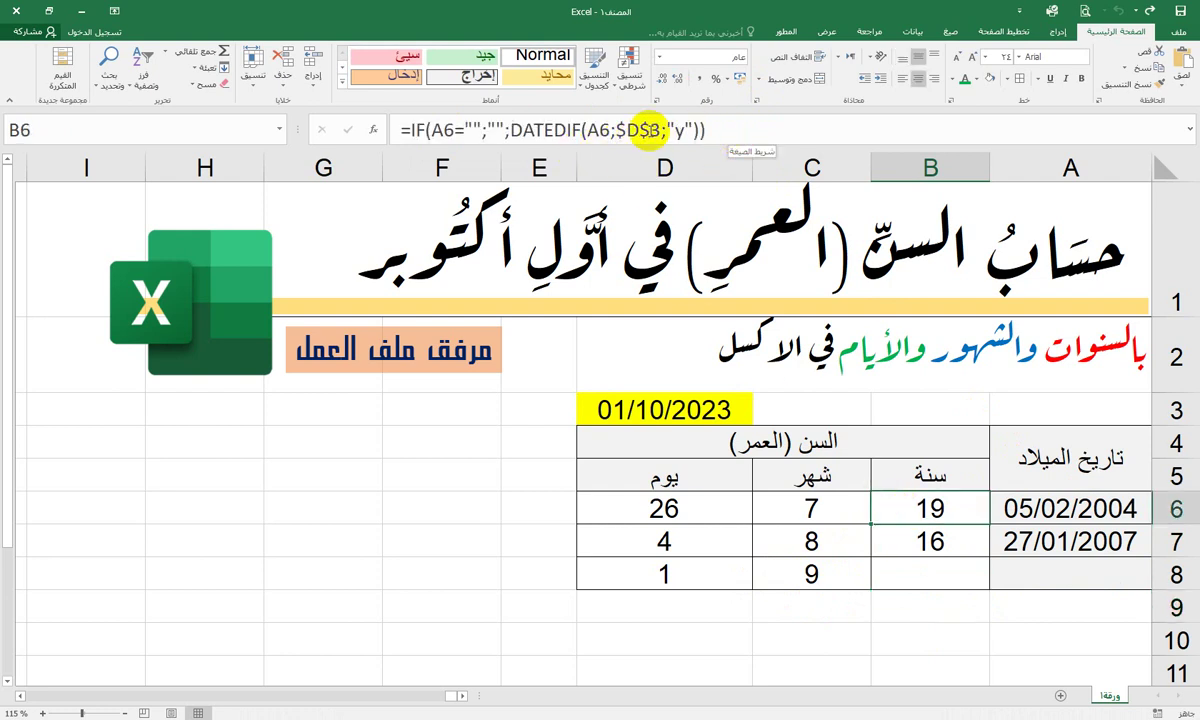
pyautogui.press('F2')
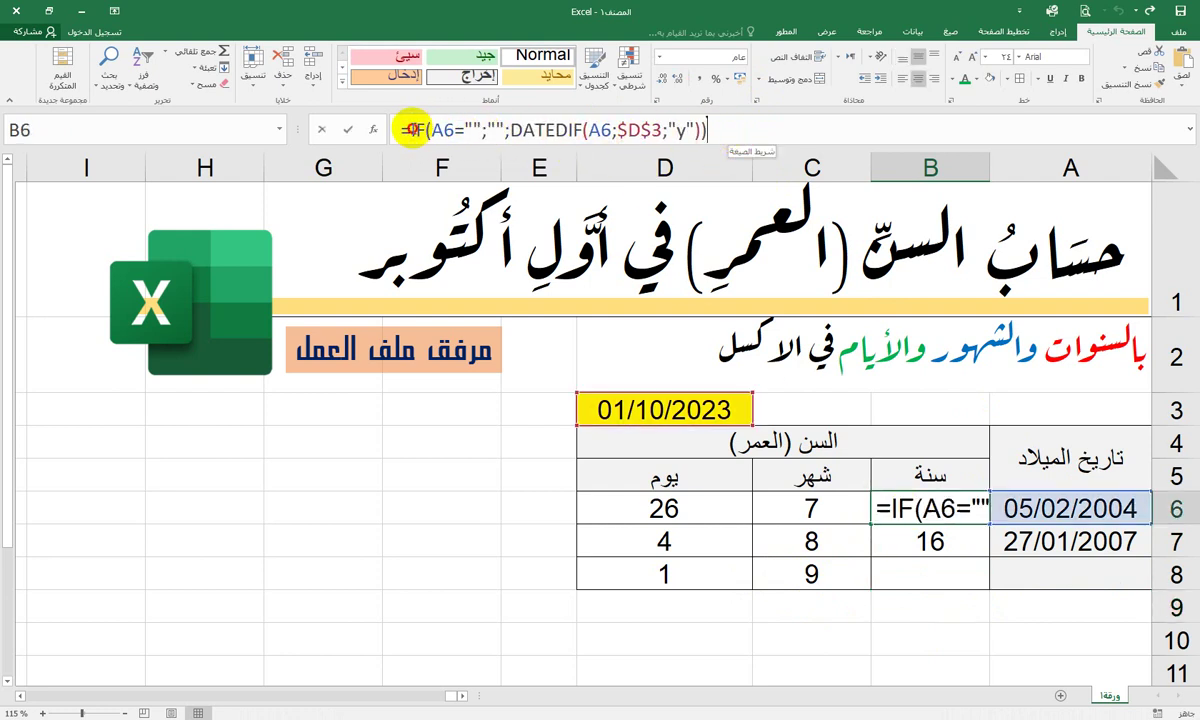
pyautogui.moveTo(412, 130); pyautogui.dragTo(510, 130)
pyautogui.hotkey('ctrl', 'c')
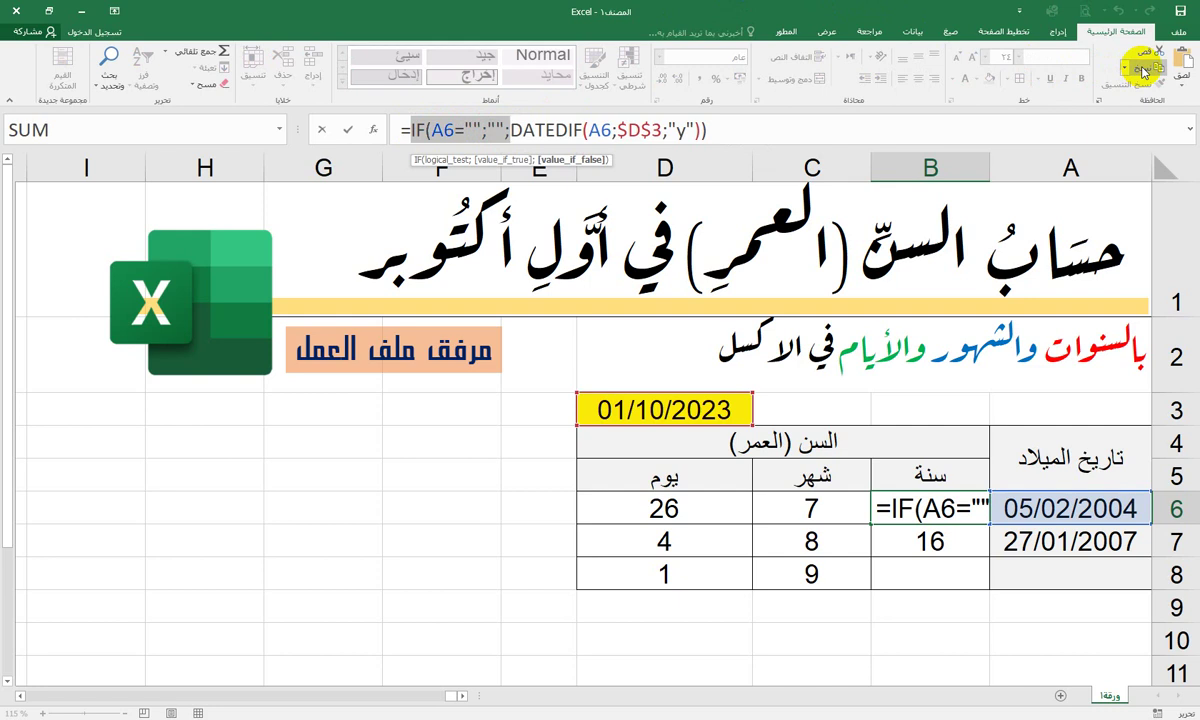
pyautogui.press('Escape')
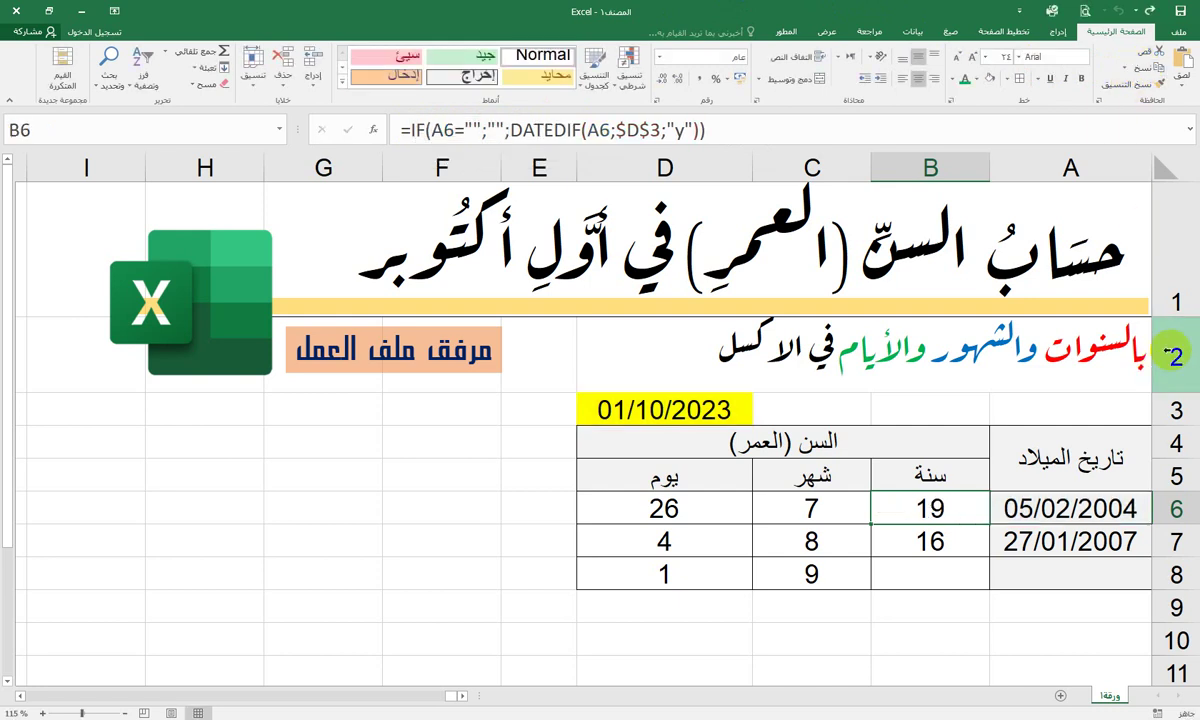
# - Wrap the C6 month formula in the copied IF test, making it =IF(A6="";"";DATEDIF(A6;$D$3;"ym"))
pyautogui.doubleClick(818, 508)
pyautogui.click(412, 128)
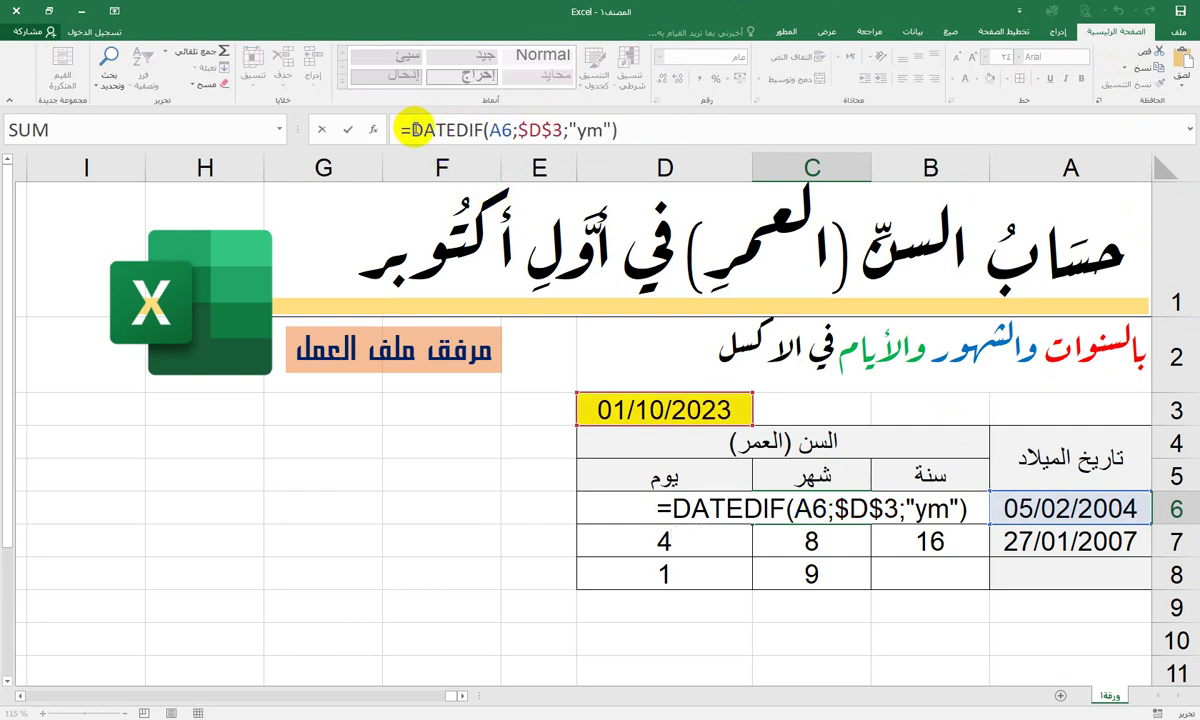
pyautogui.click(1182, 64)
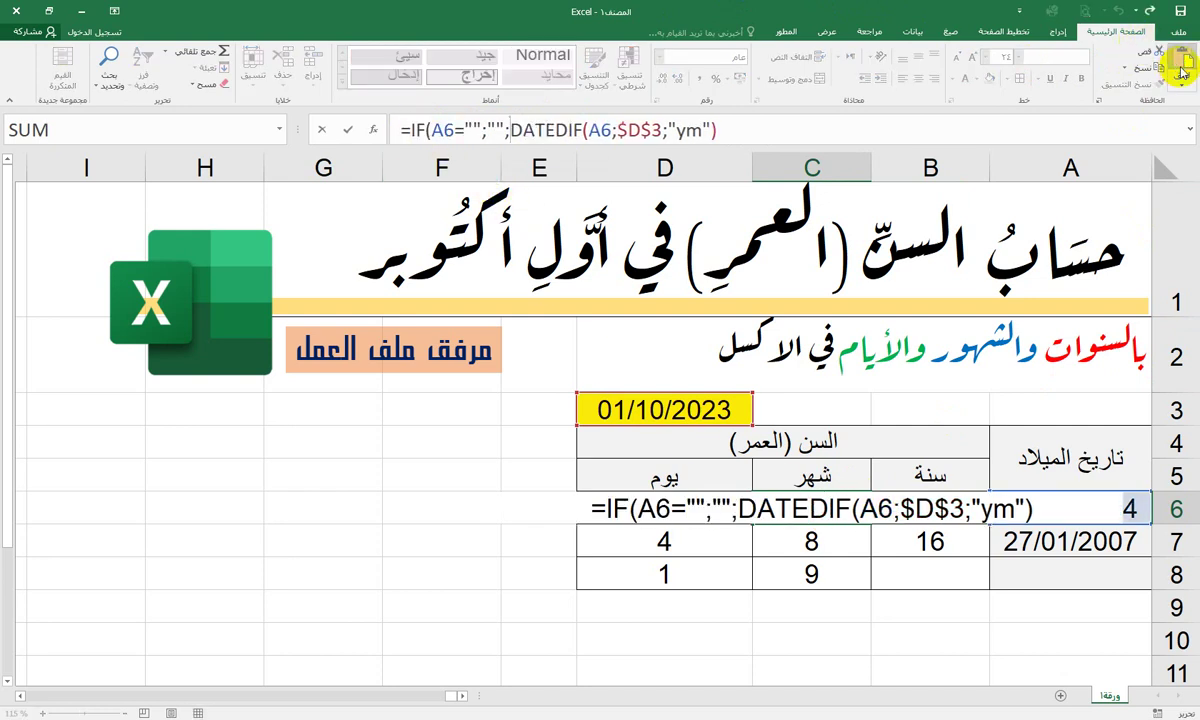
pyautogui.click(718, 128)
pyautogui.write(')')
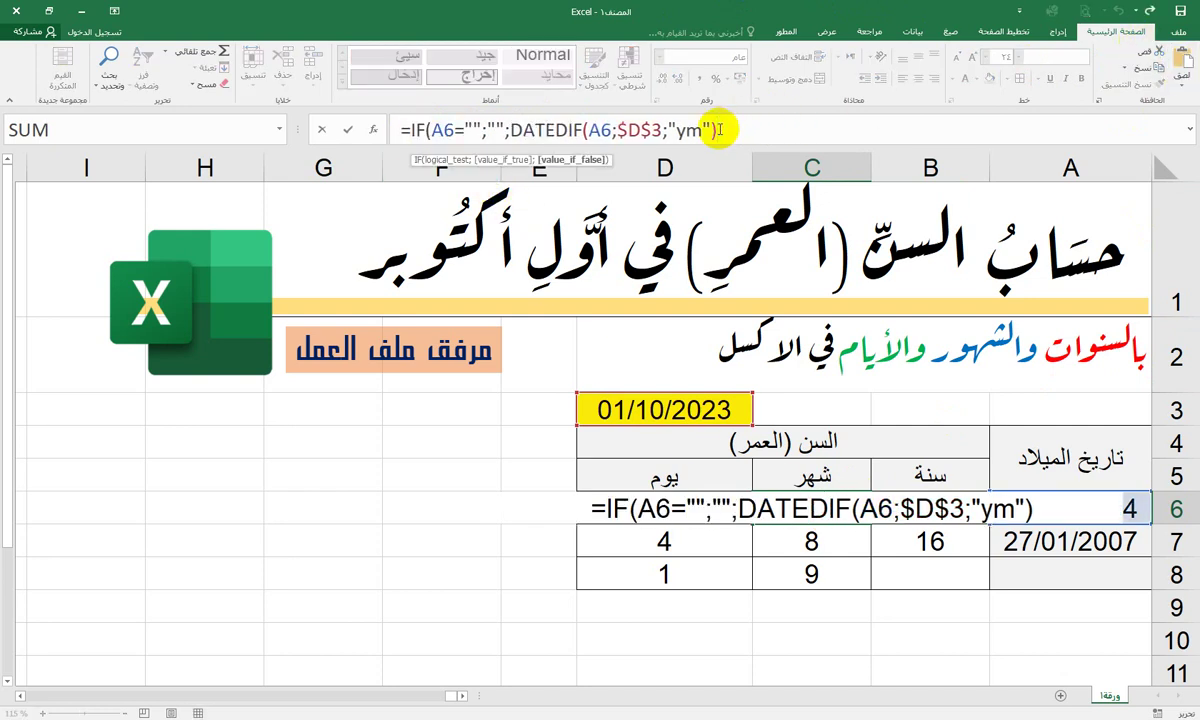
pyautogui.write(')')
pyautogui.press('Return')
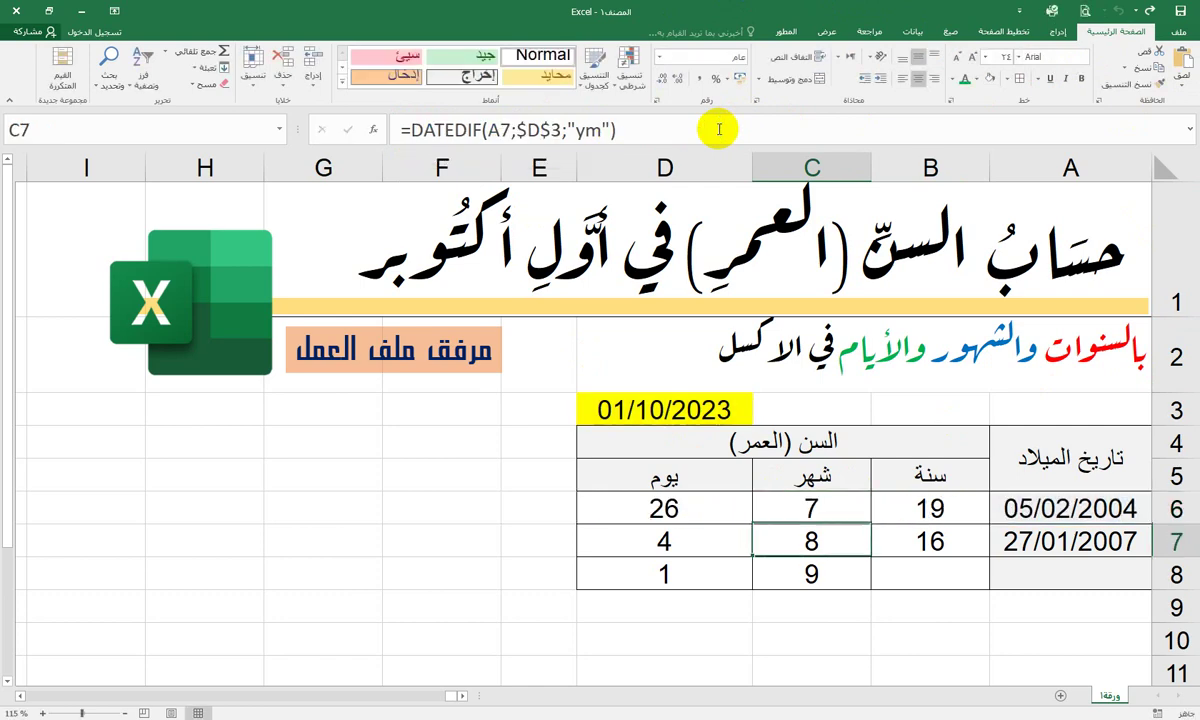
# - Wrap the D6 day formula as =IF(A6="";"";DATEDIF(A6;$D$3;"md")) and fill C6:D6 down to row 8
pyautogui.doubleClick(710, 509)
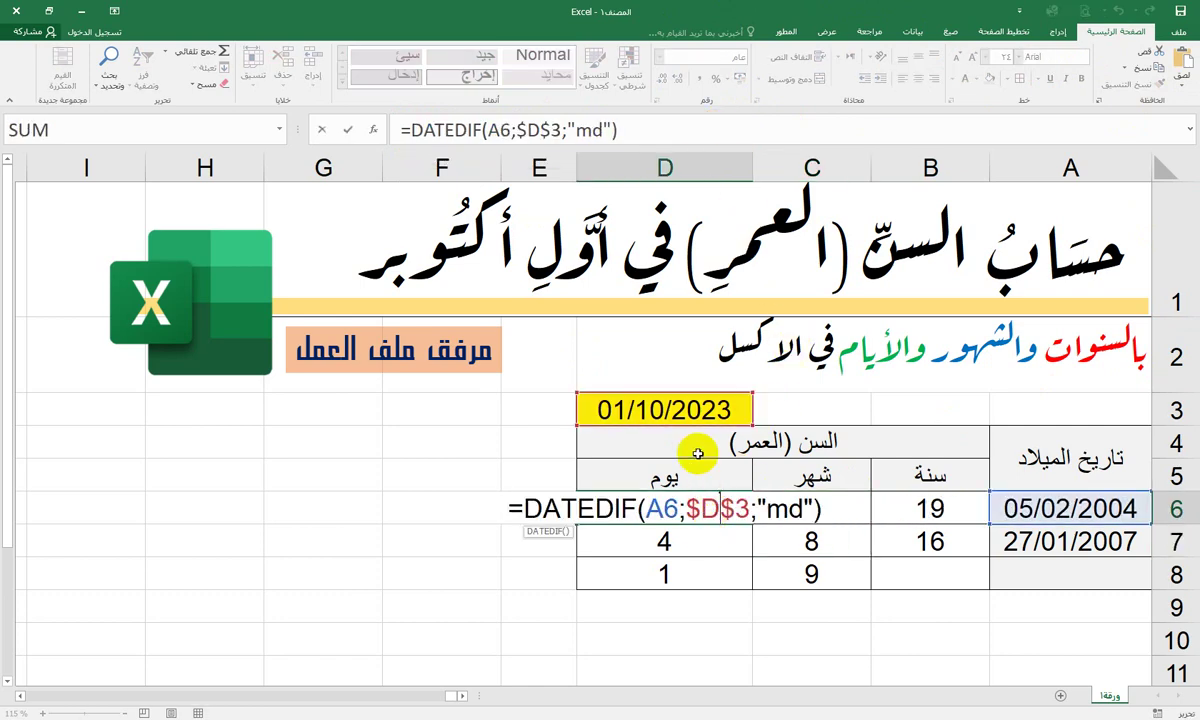
pyautogui.click(525, 509)
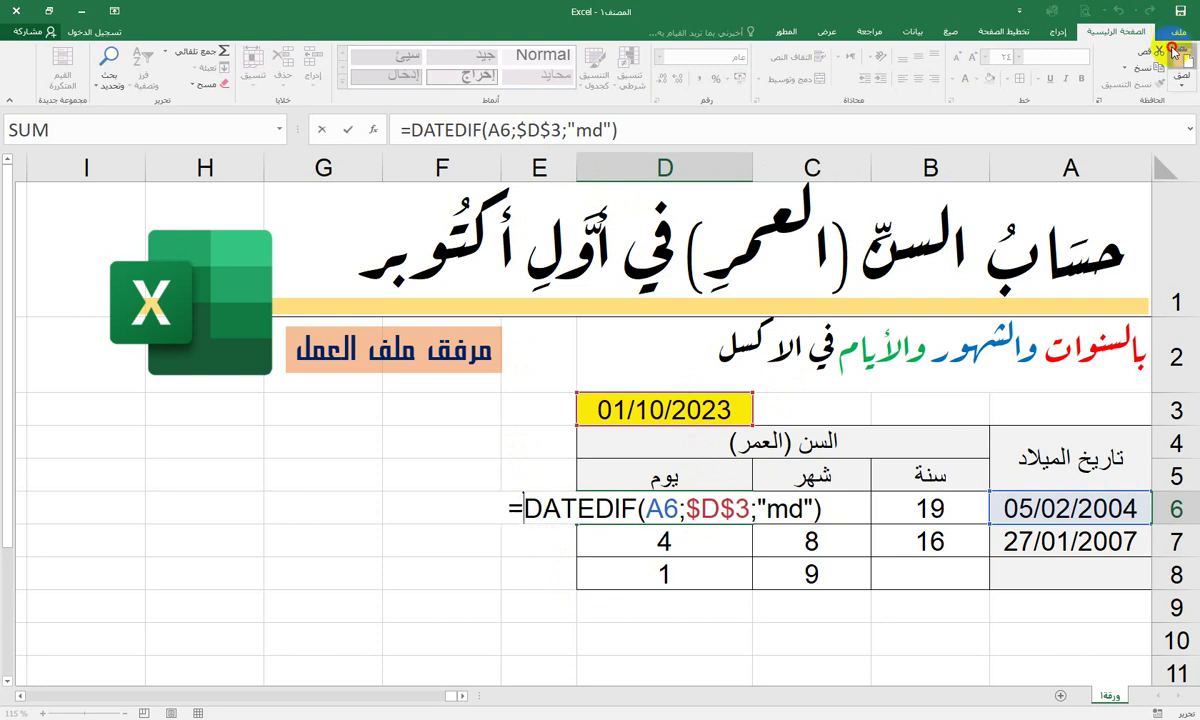
pyautogui.hotkey('ctrl', 'v')
pyautogui.click(733, 126)
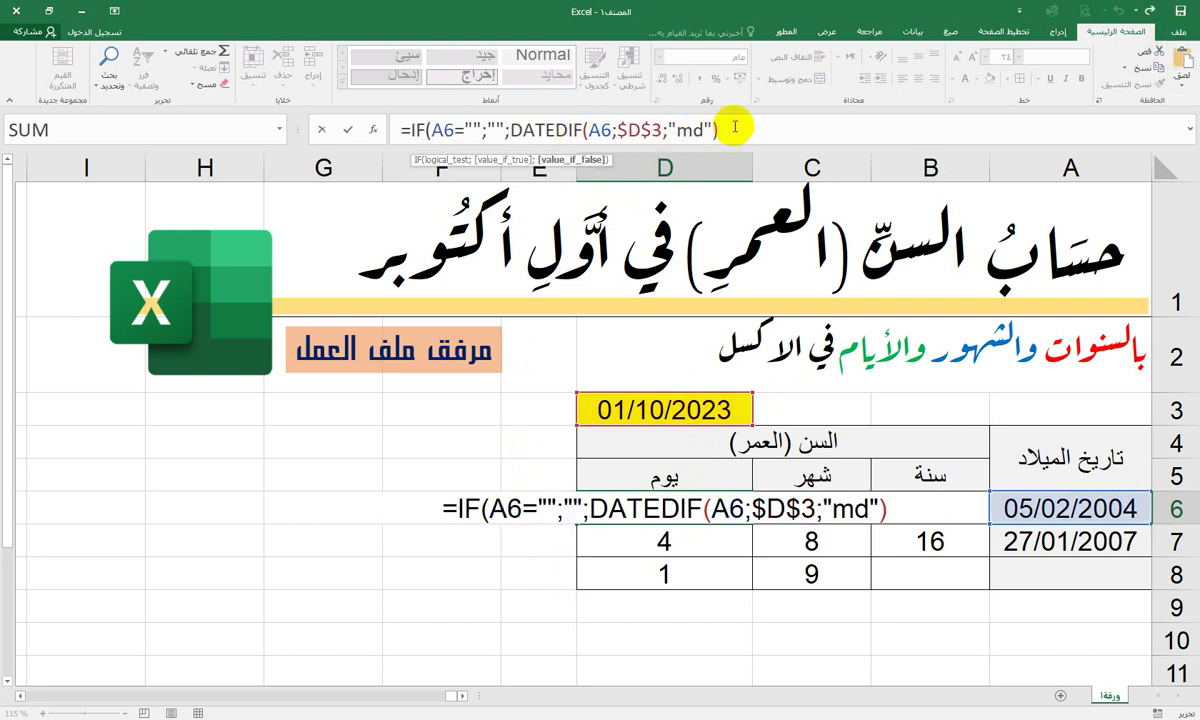
pyautogui.write(')')
pyautogui.press('Return')
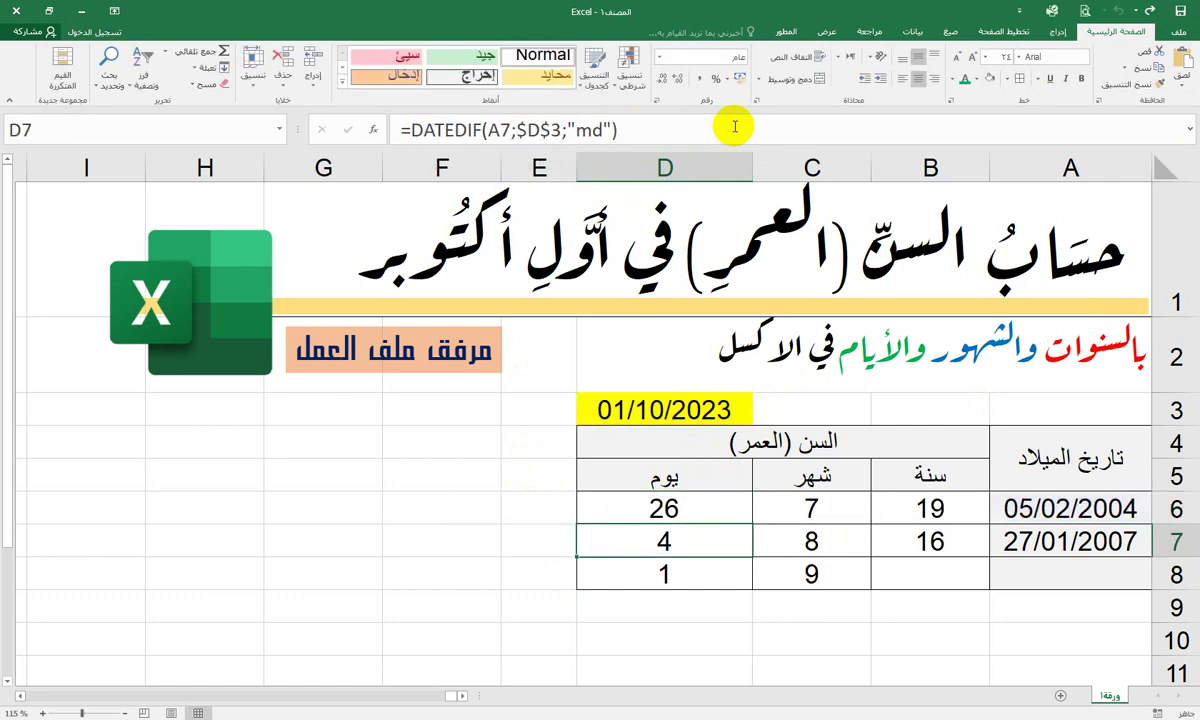
pyautogui.moveTo(852, 506); pyautogui.dragTo(656, 508)
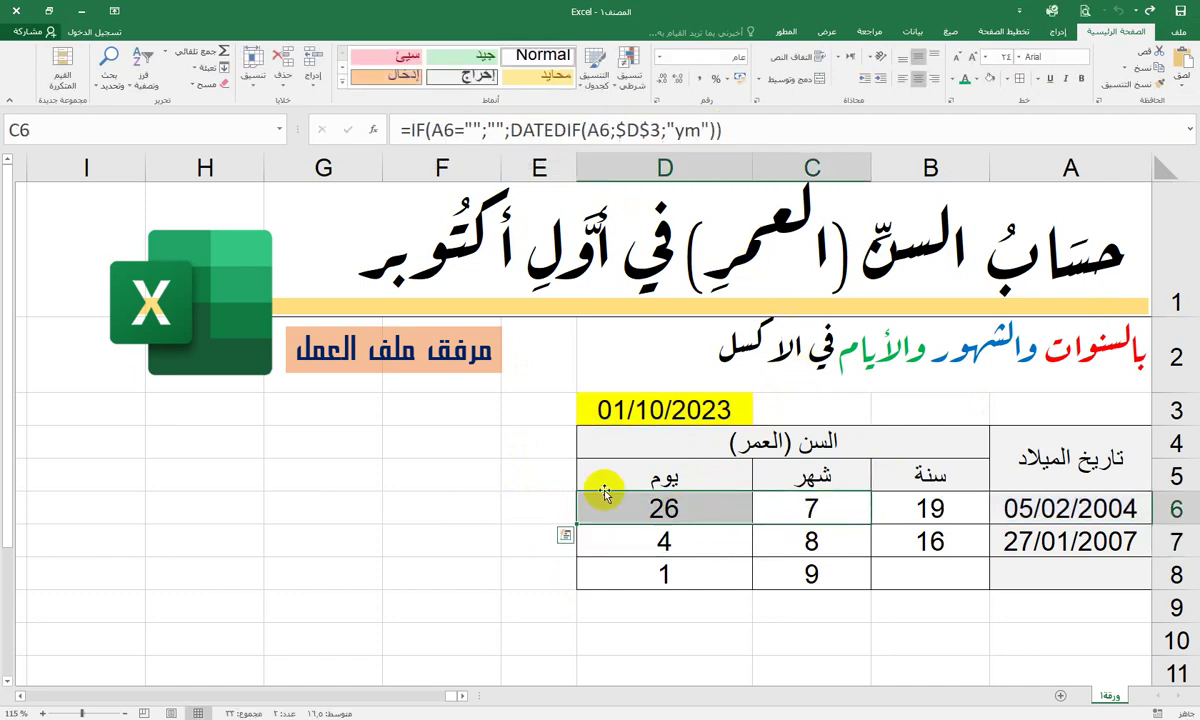
pyautogui.moveTo(577, 530); pyautogui.dragTo(558, 588)
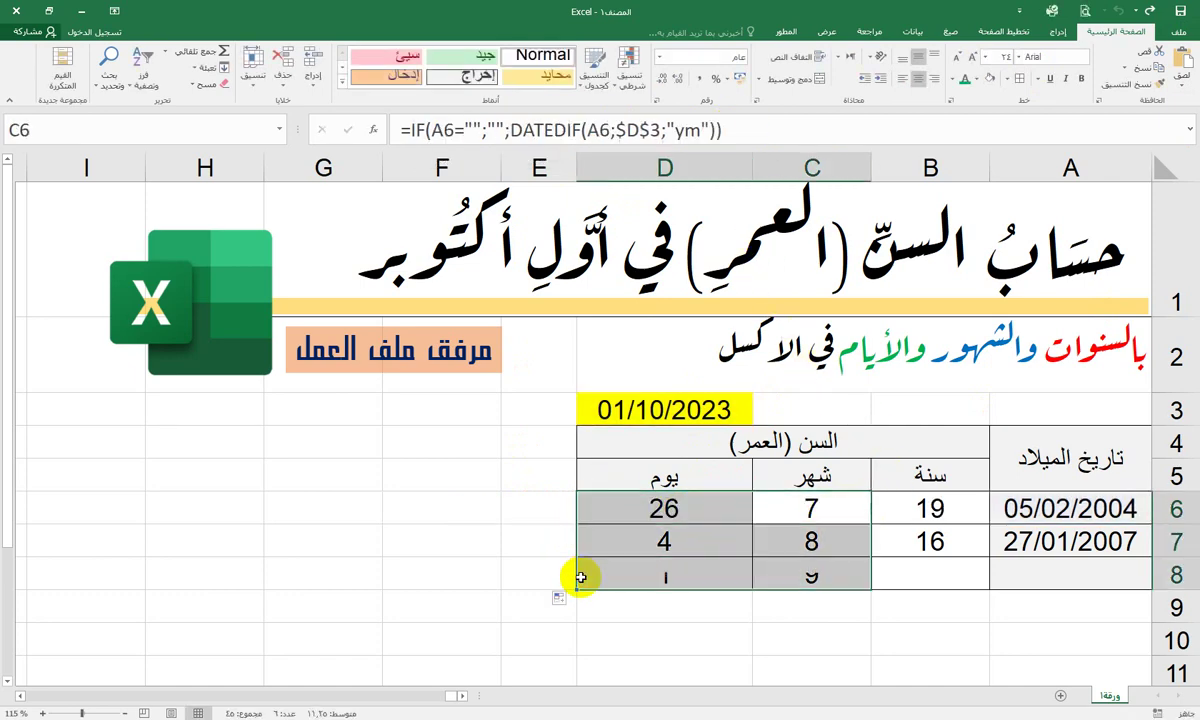
# - Enter a trial birth date in A8 to test the age formulas, clear it, and check the row 8 result cells
pyautogui.click(1018, 574)
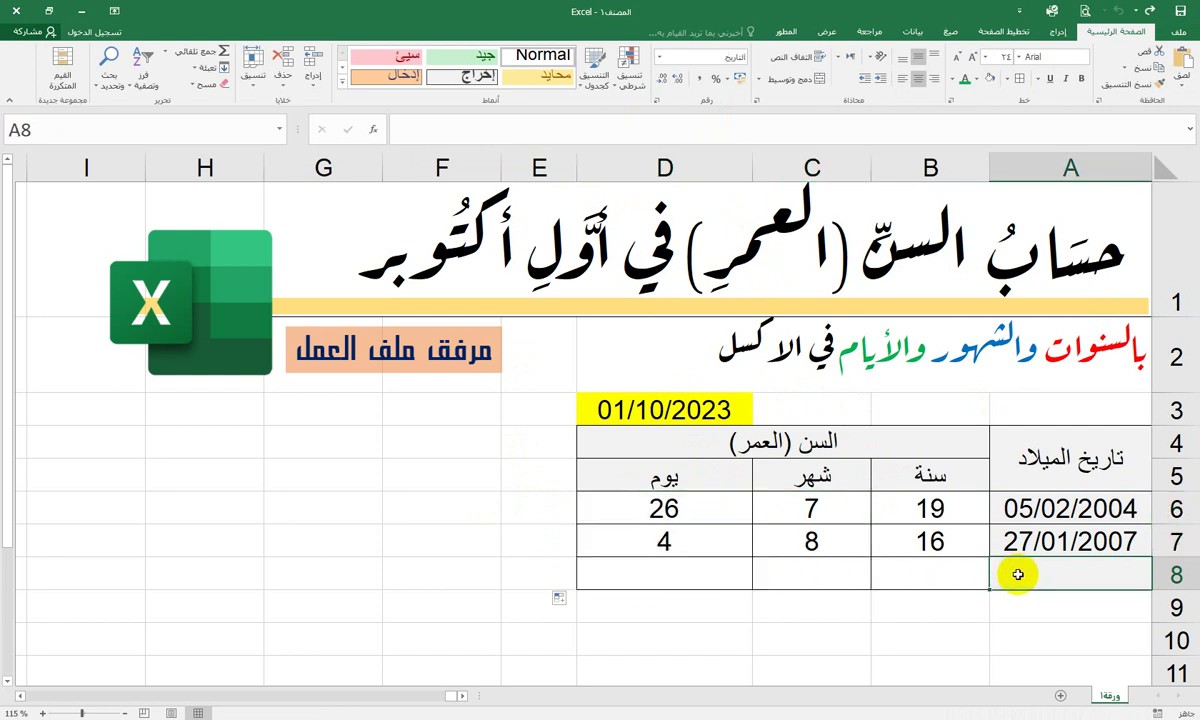
pyautogui.write('30/50')
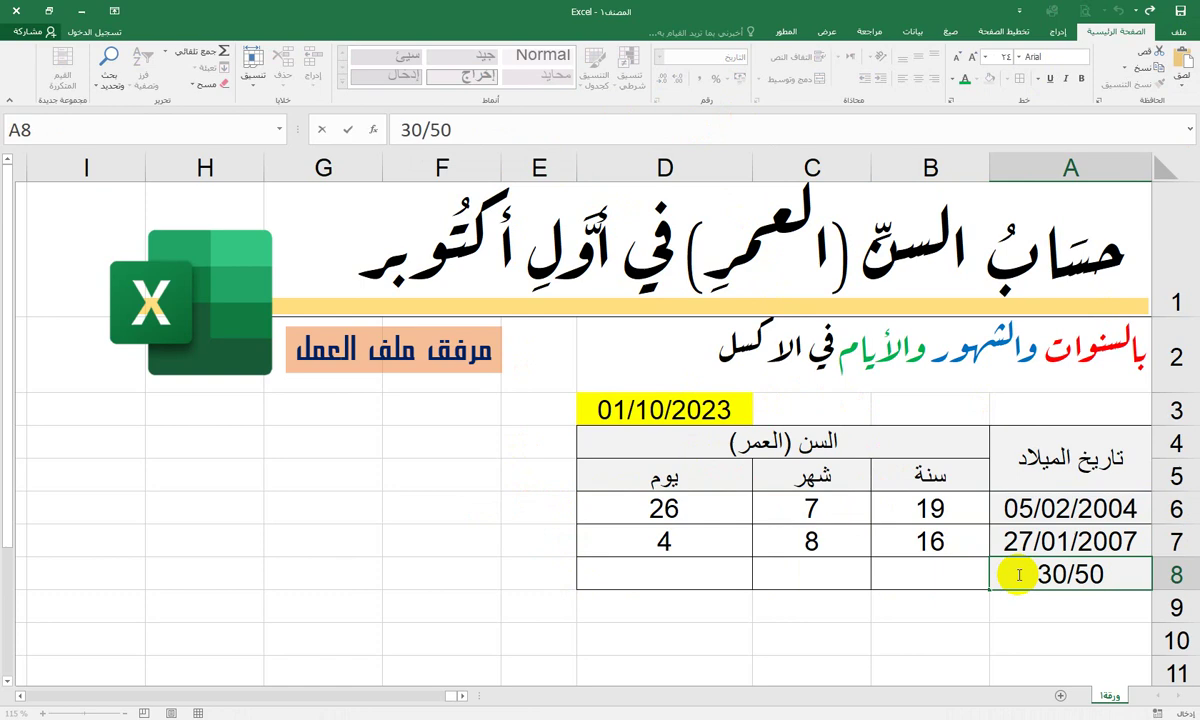
pyautogui.press('BackSpace')
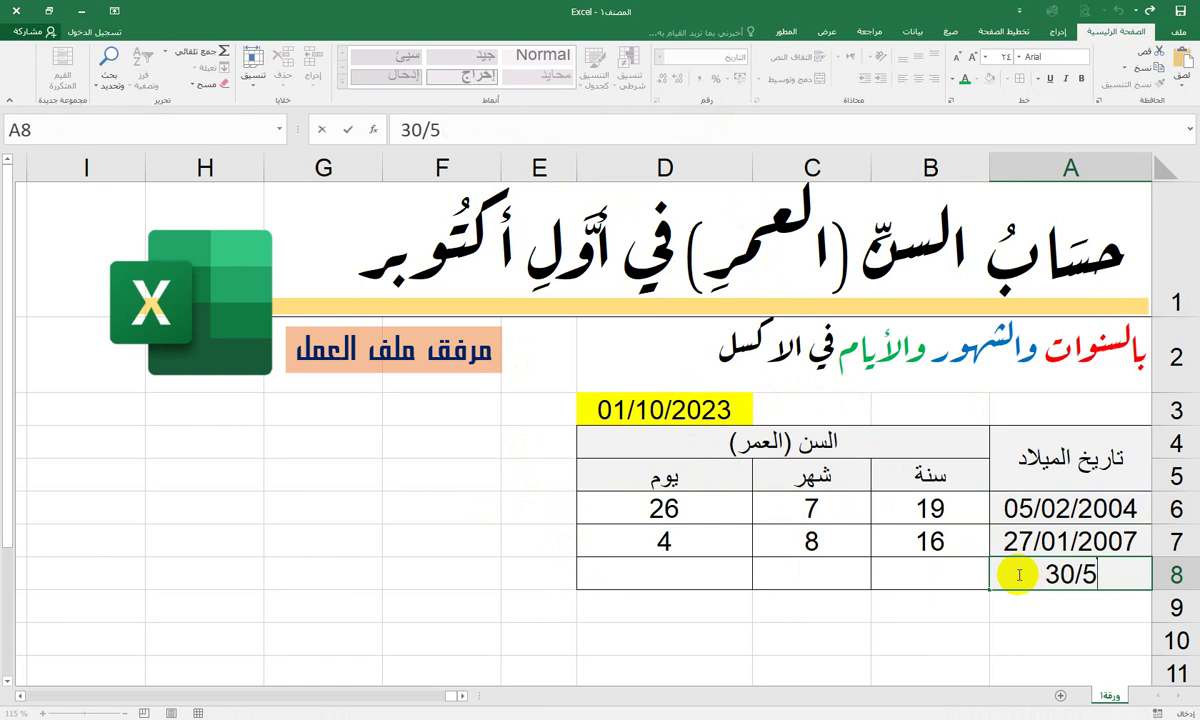
pyautogui.write('/2')
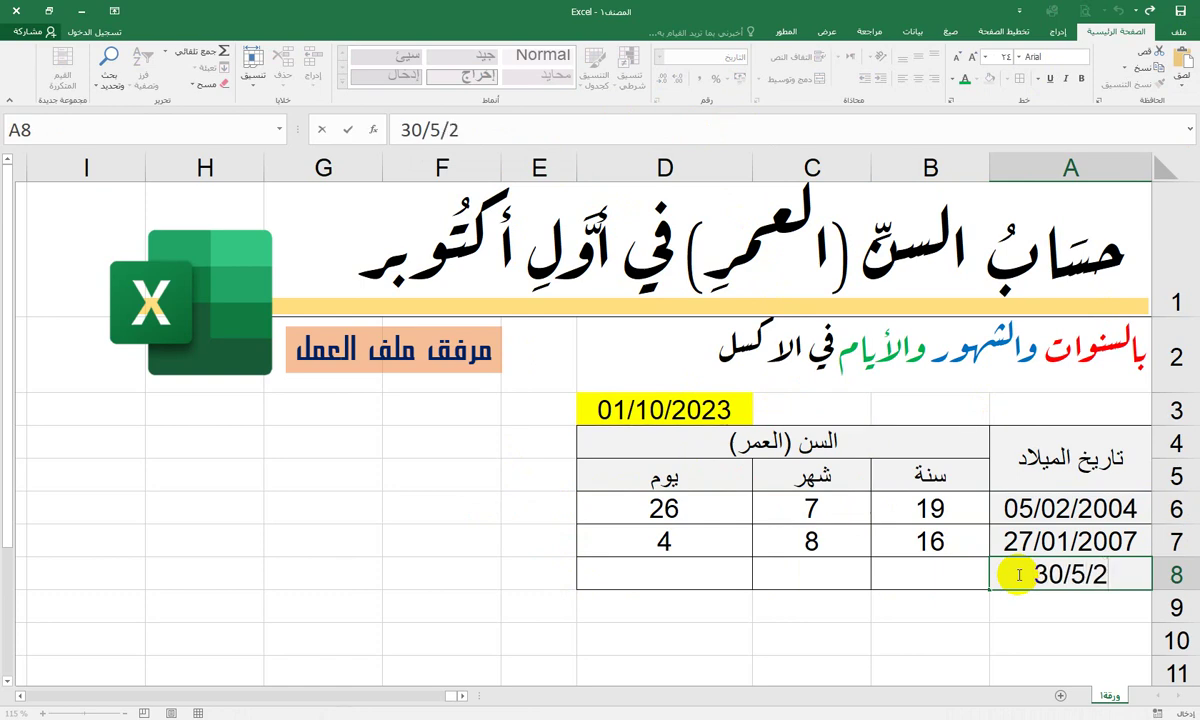
pyautogui.write('012')
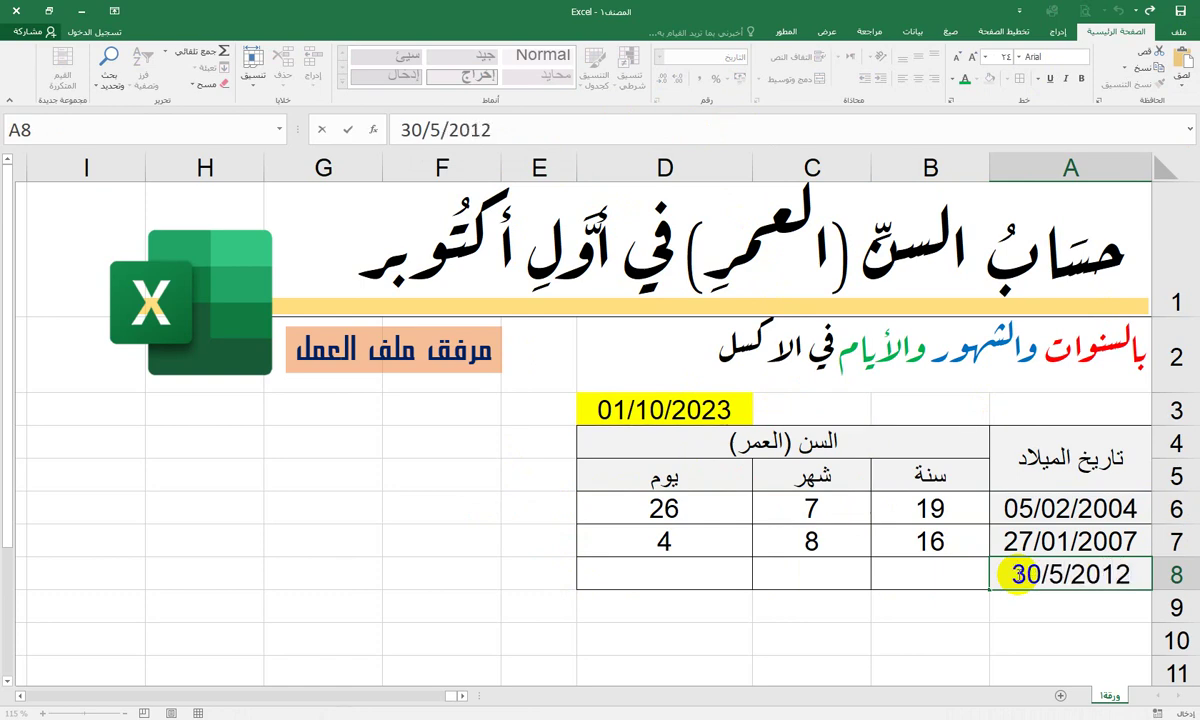
pyautogui.press('Return')
pyautogui.click(1016, 573)
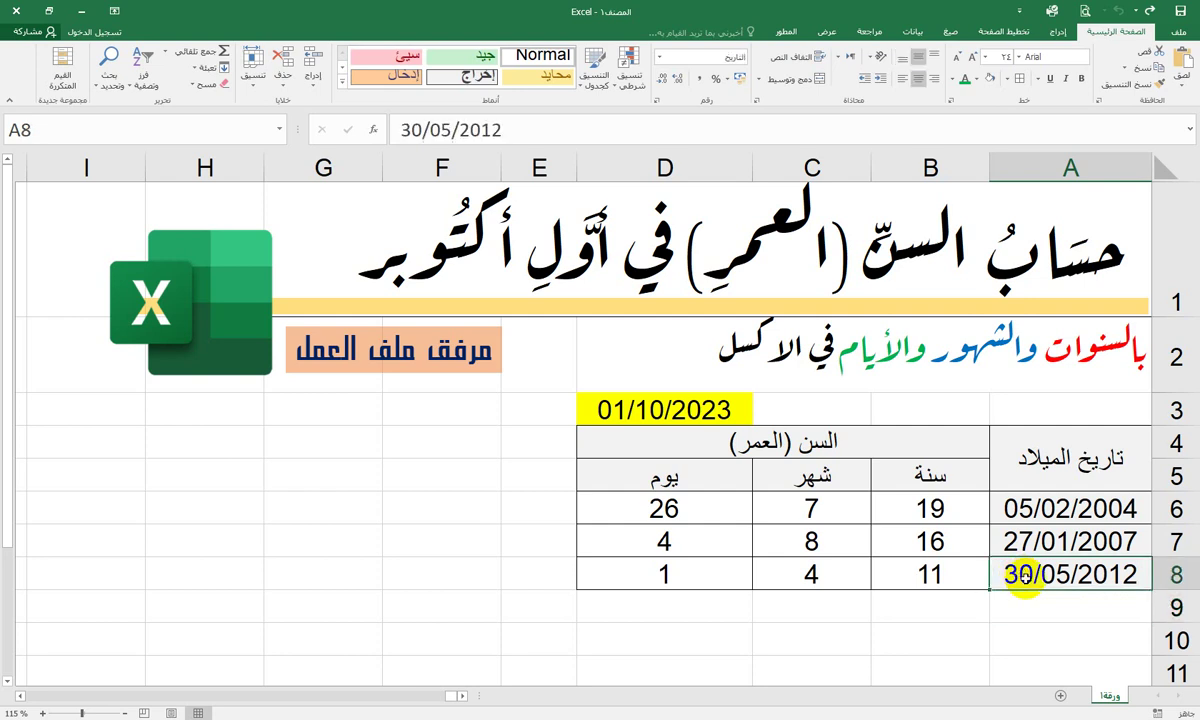
pyautogui.press('Delete')
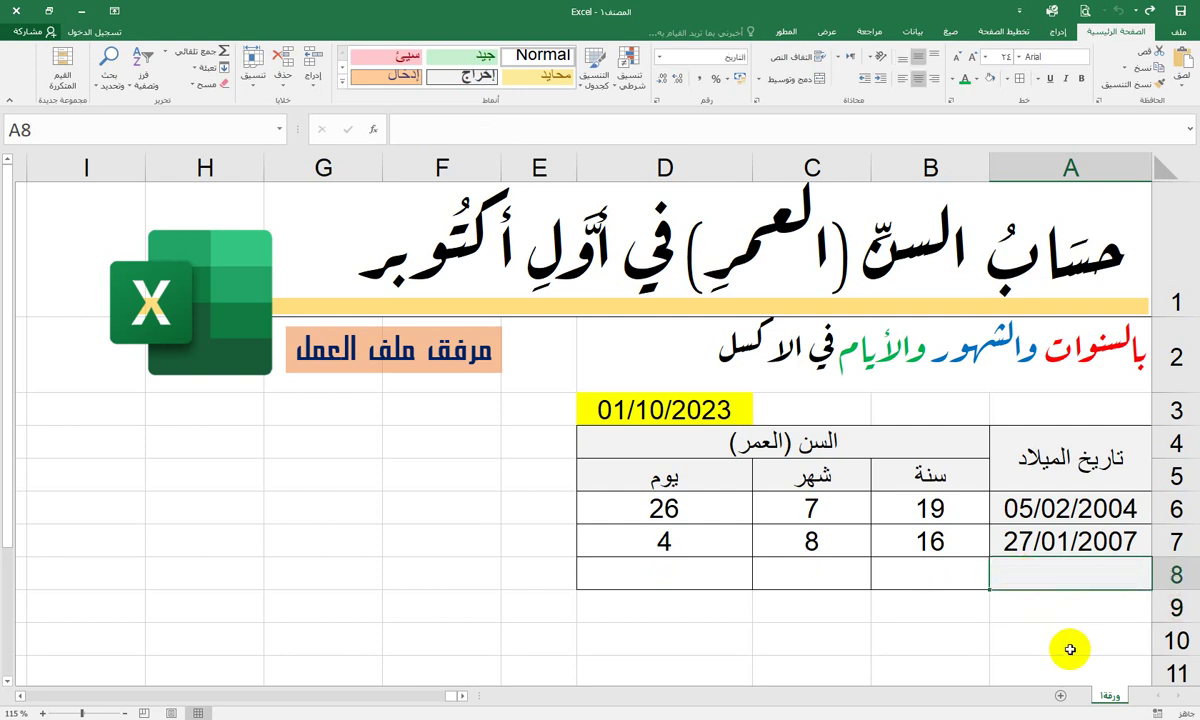
pyautogui.click(878, 576)
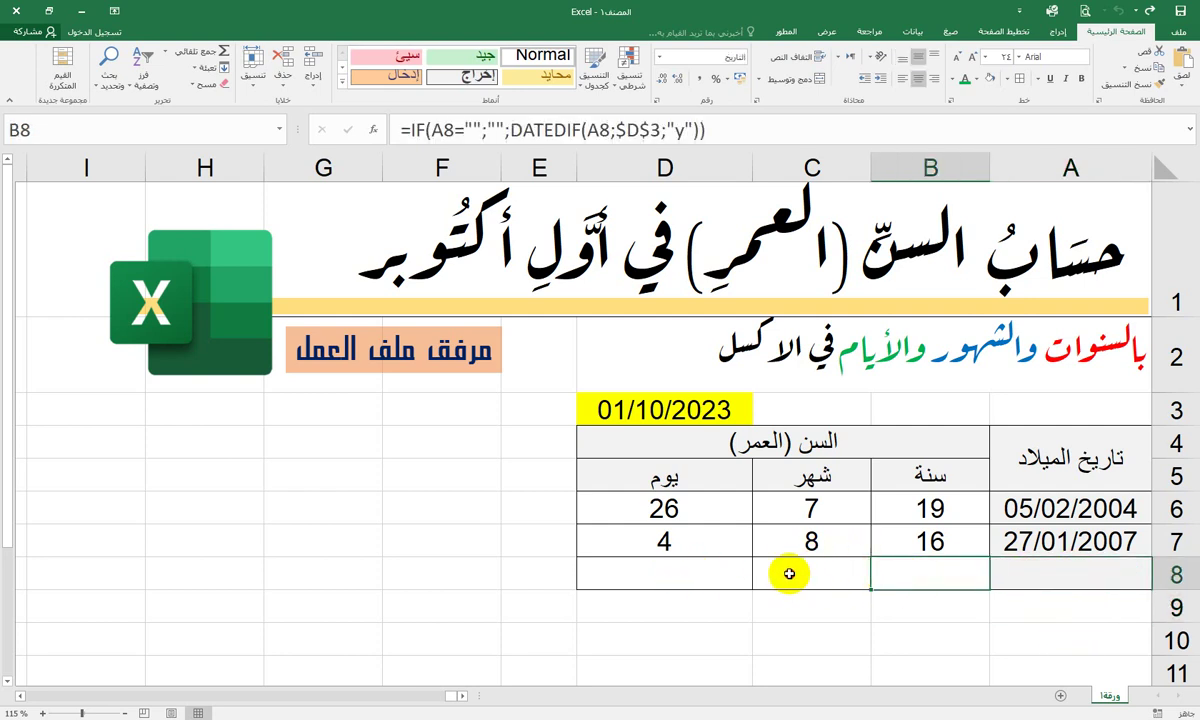
pyautogui.moveTo(789, 573); pyautogui.dragTo(705, 597)
# - Switch the keyboard input to English and enter the third person's birth date in A8
pyautogui.click(1000, 575)
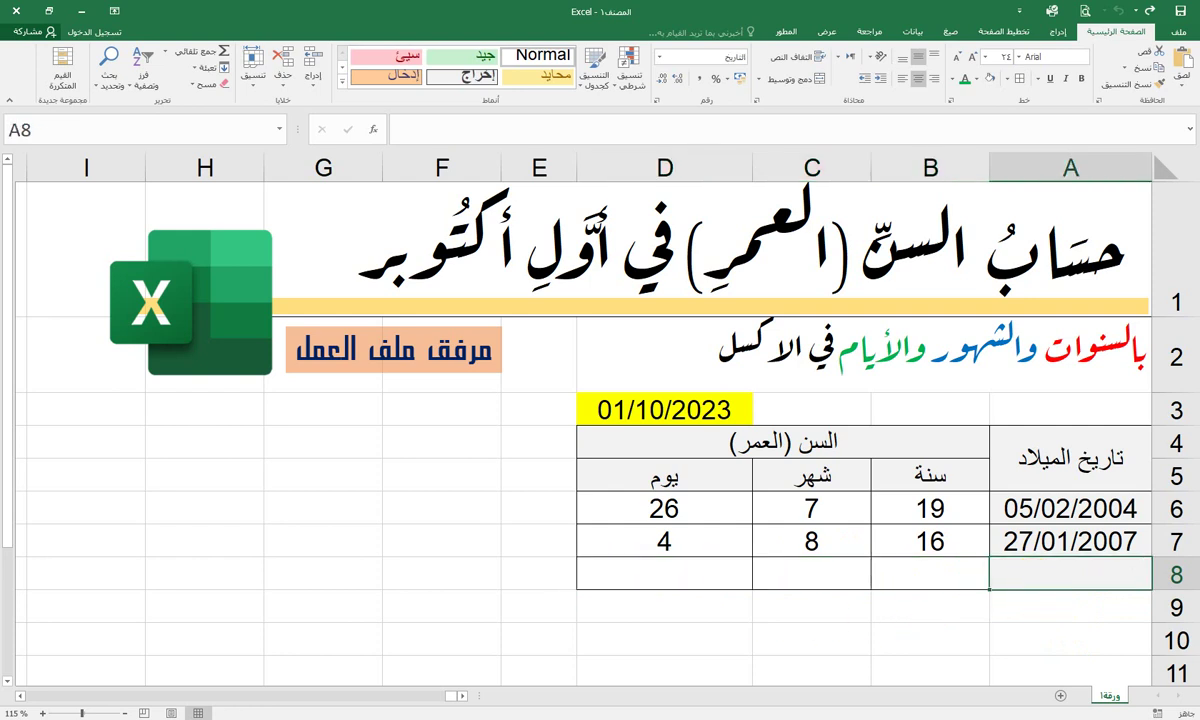
pyautogui.hotkey('alt', 'shift')
pyautogui.write('30')
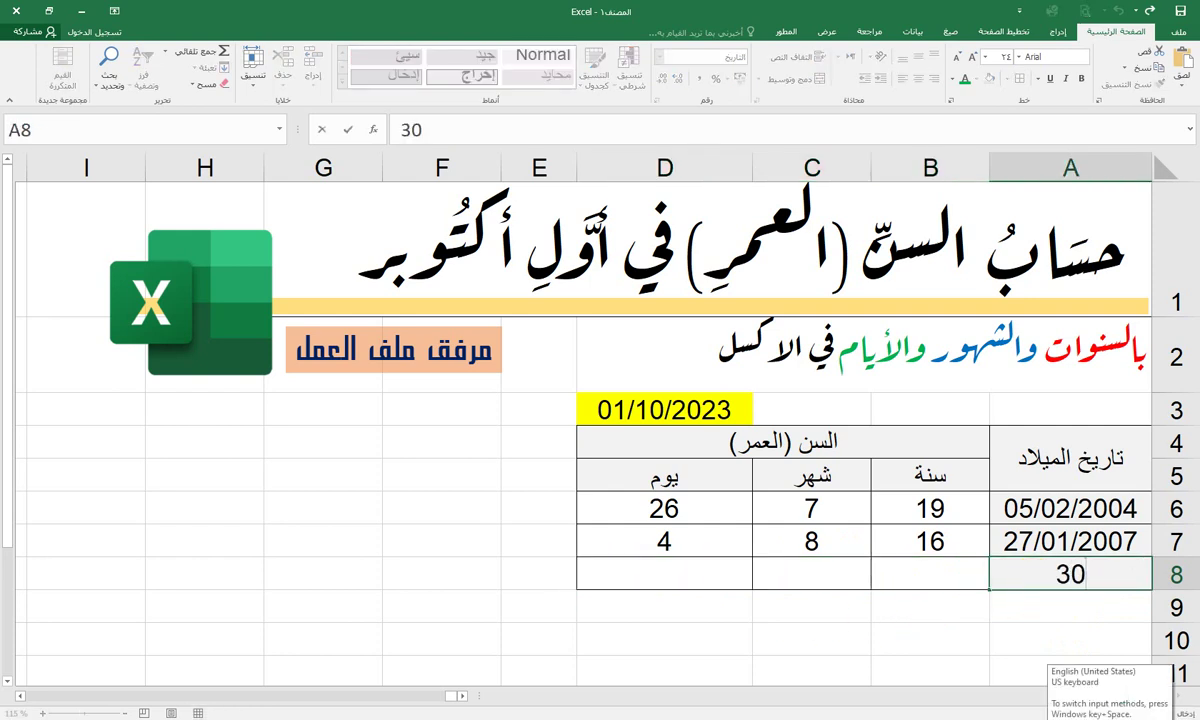
pyautogui.write('/')
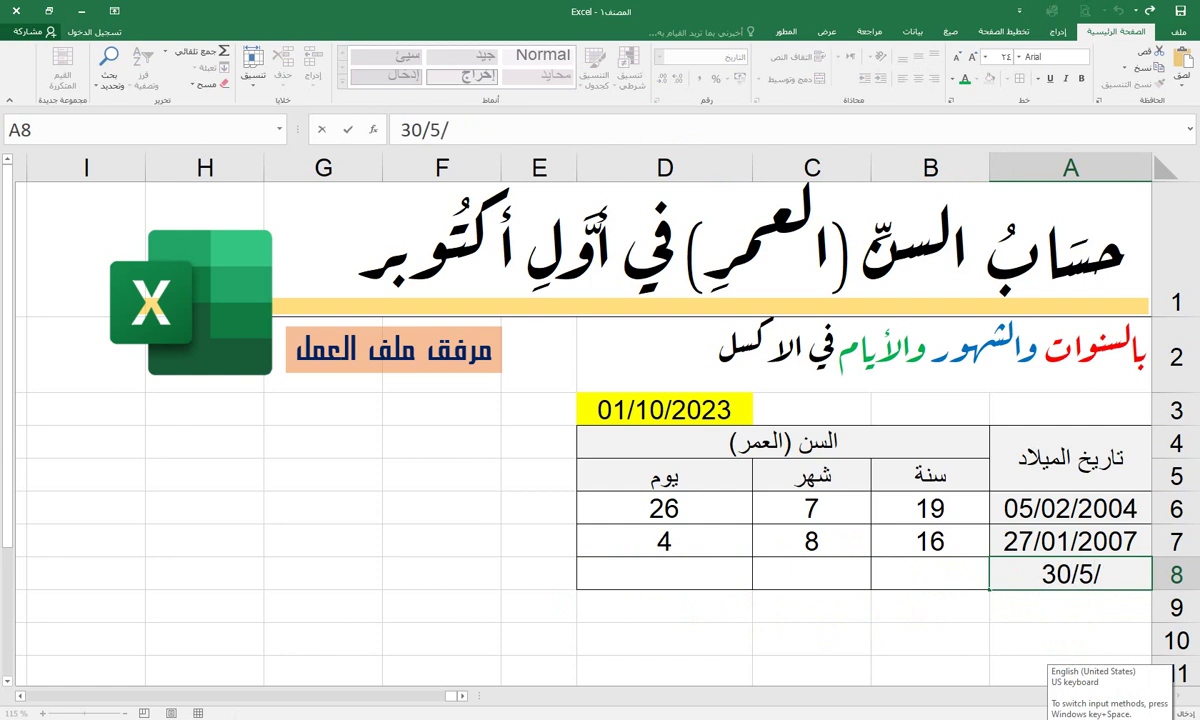
pyautogui.write('05/2012')
pyautogui.press('Return')
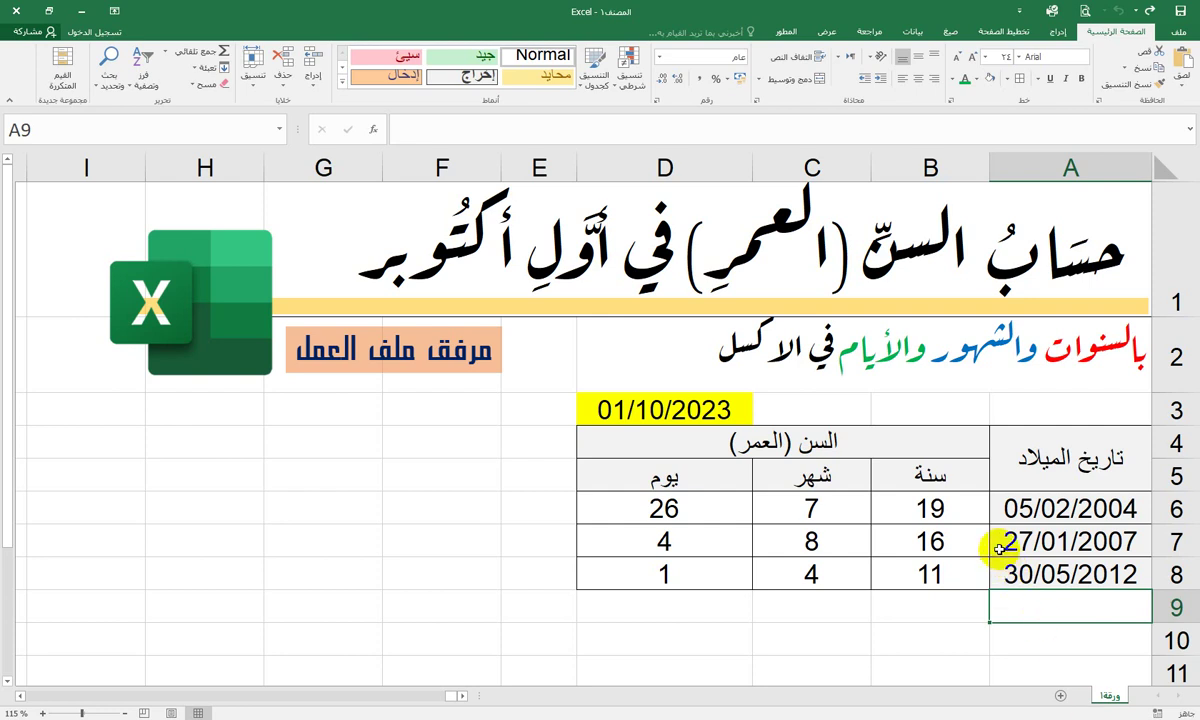
# - Replace the fixed reference date in D3 with the formula =TODAY() and check the cell
pyautogui.click(714, 408)
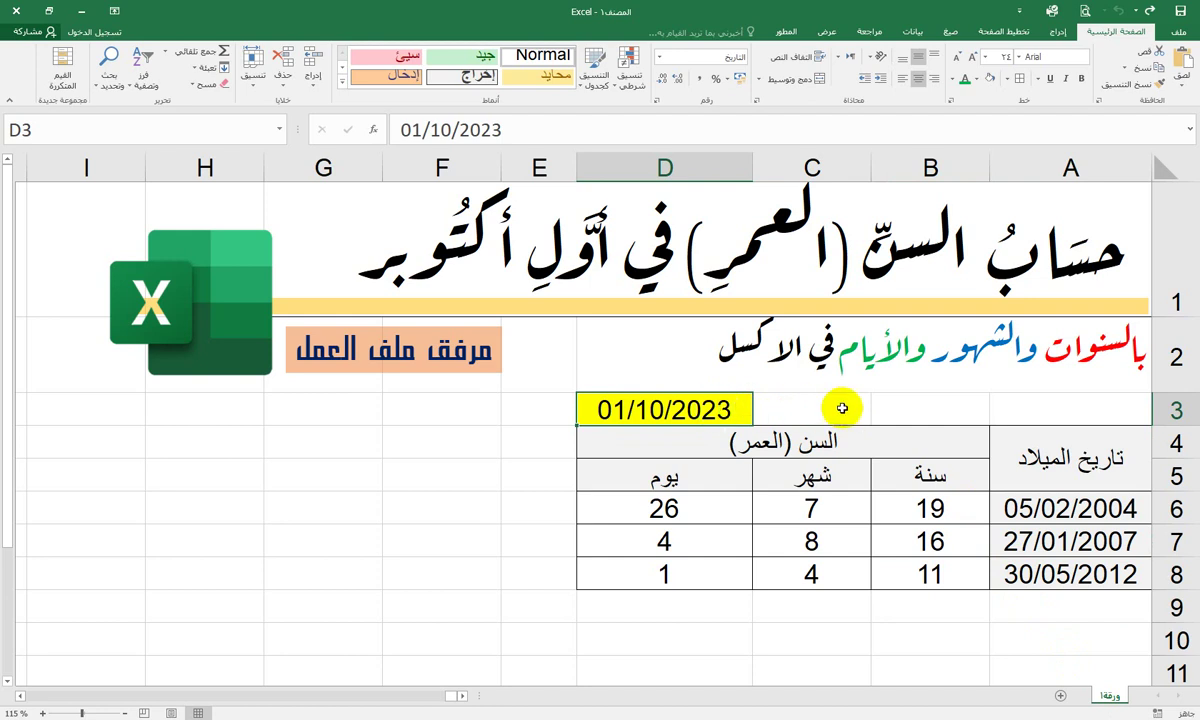
pyautogui.click(704, 409)
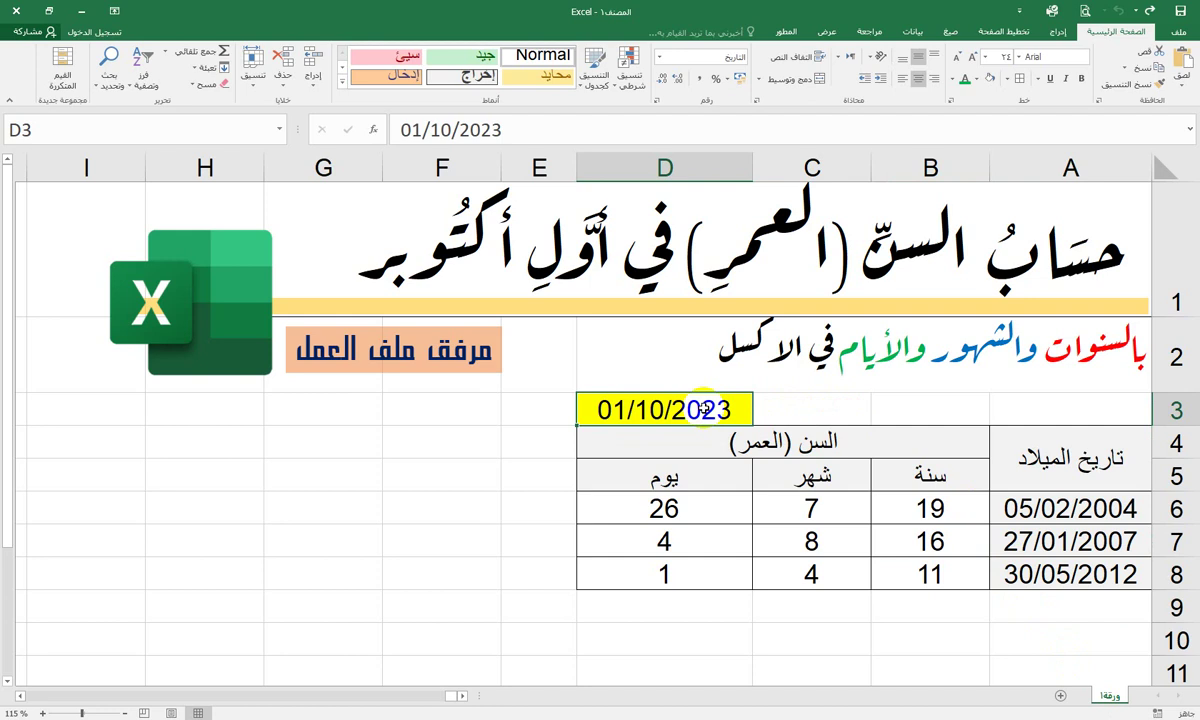
pyautogui.write('=')
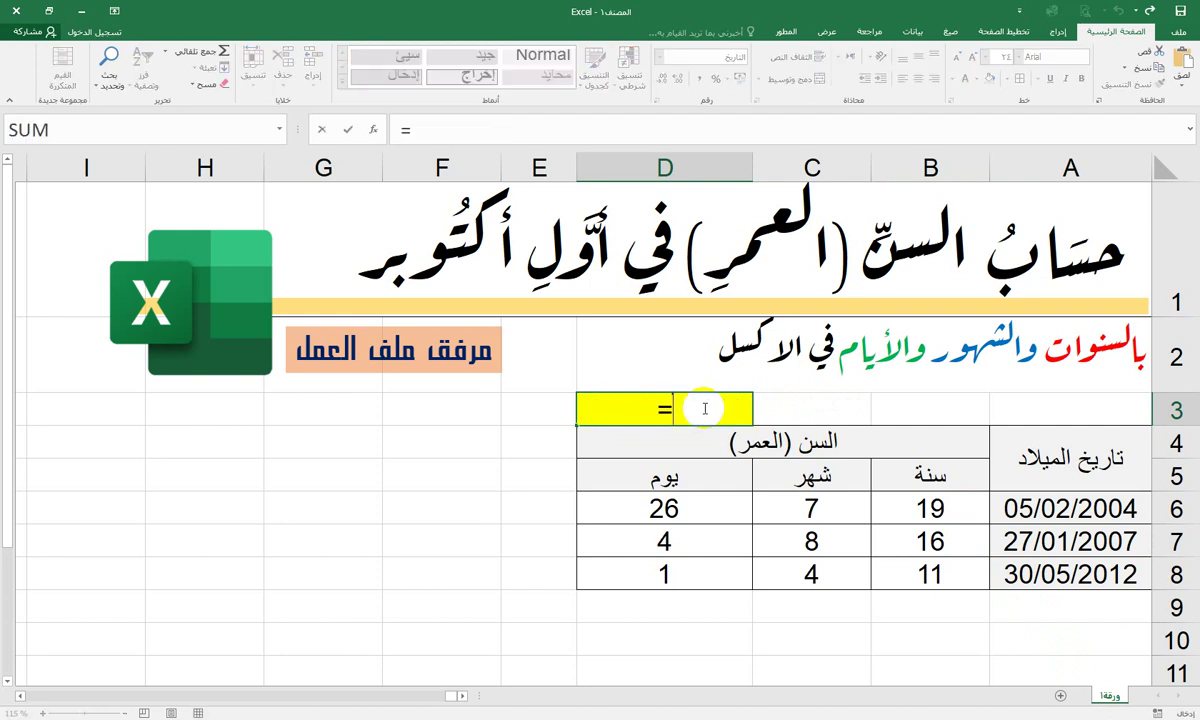
pyautogui.write('to')
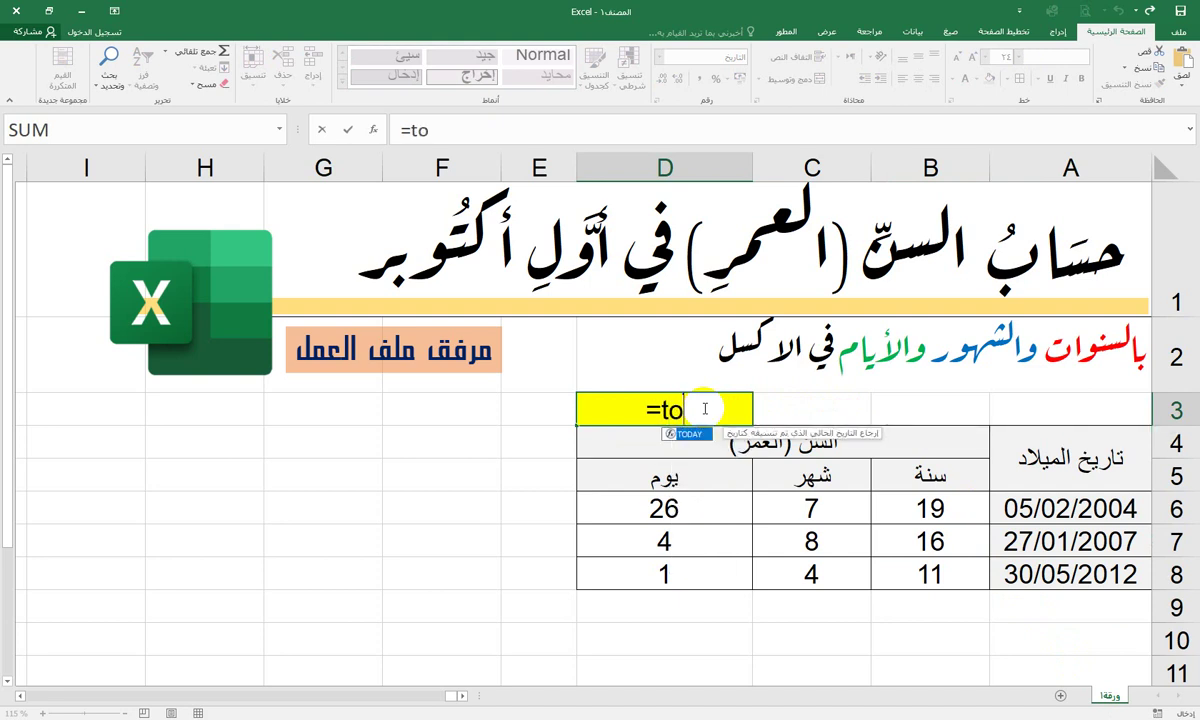
pyautogui.doubleClick(696, 435)
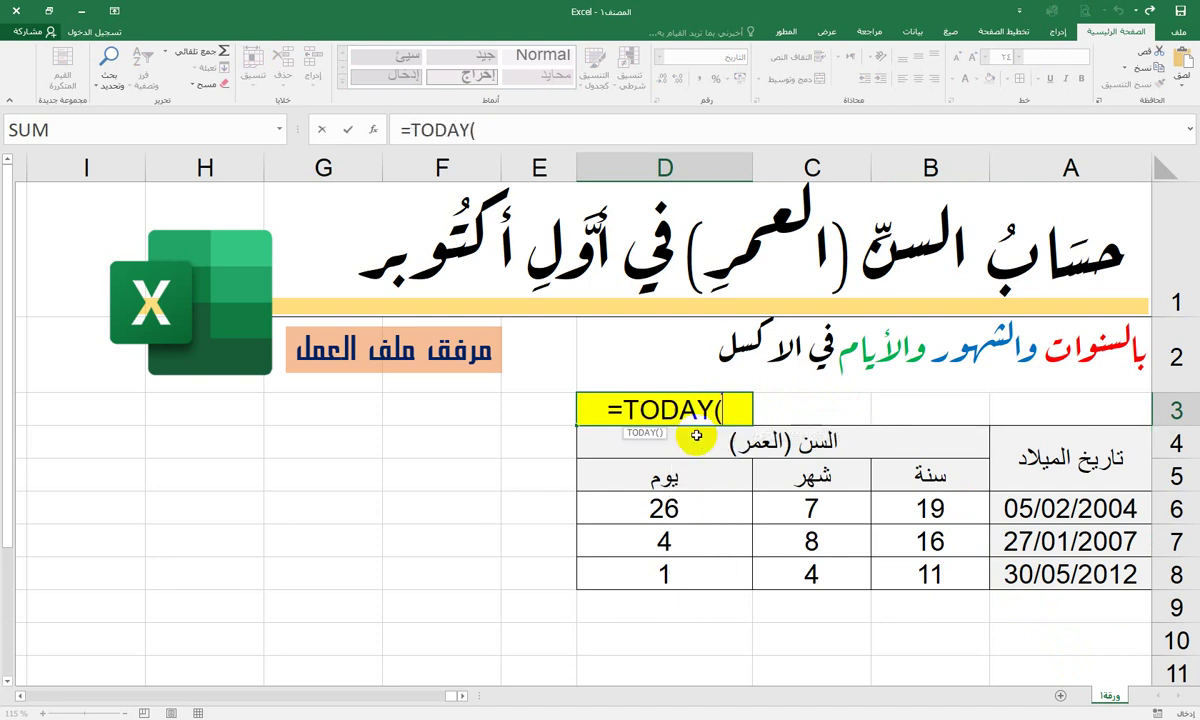
pyautogui.write(')')
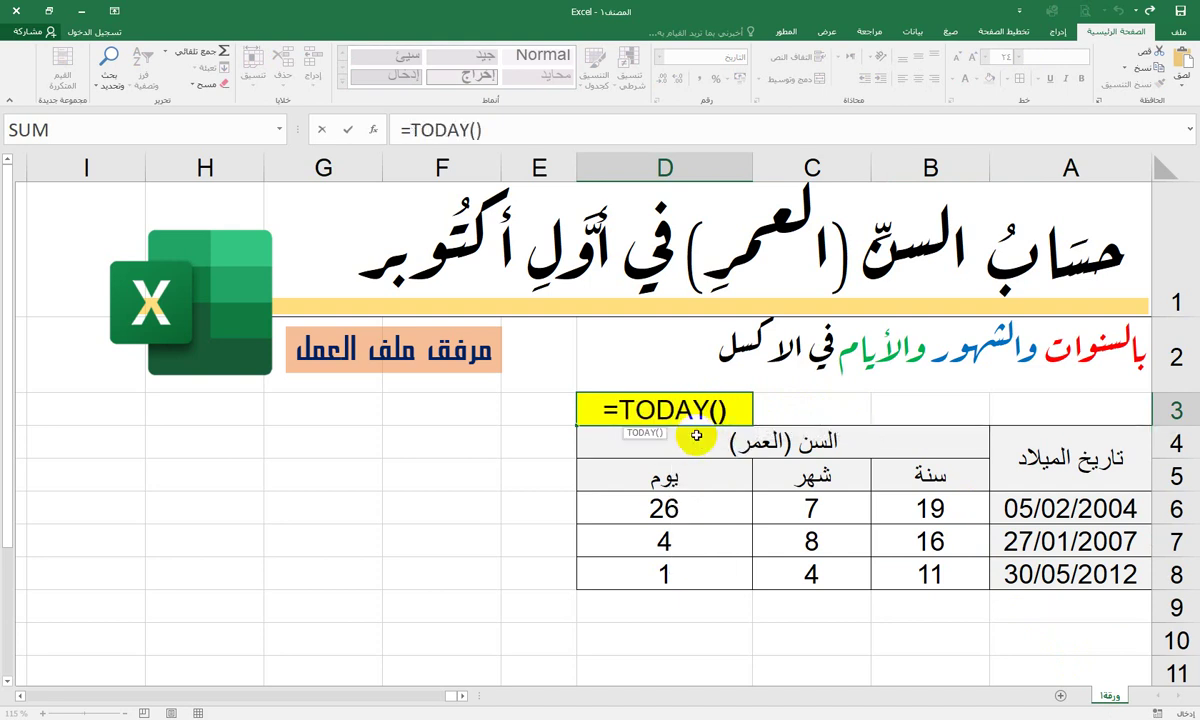
pyautogui.press('Return')
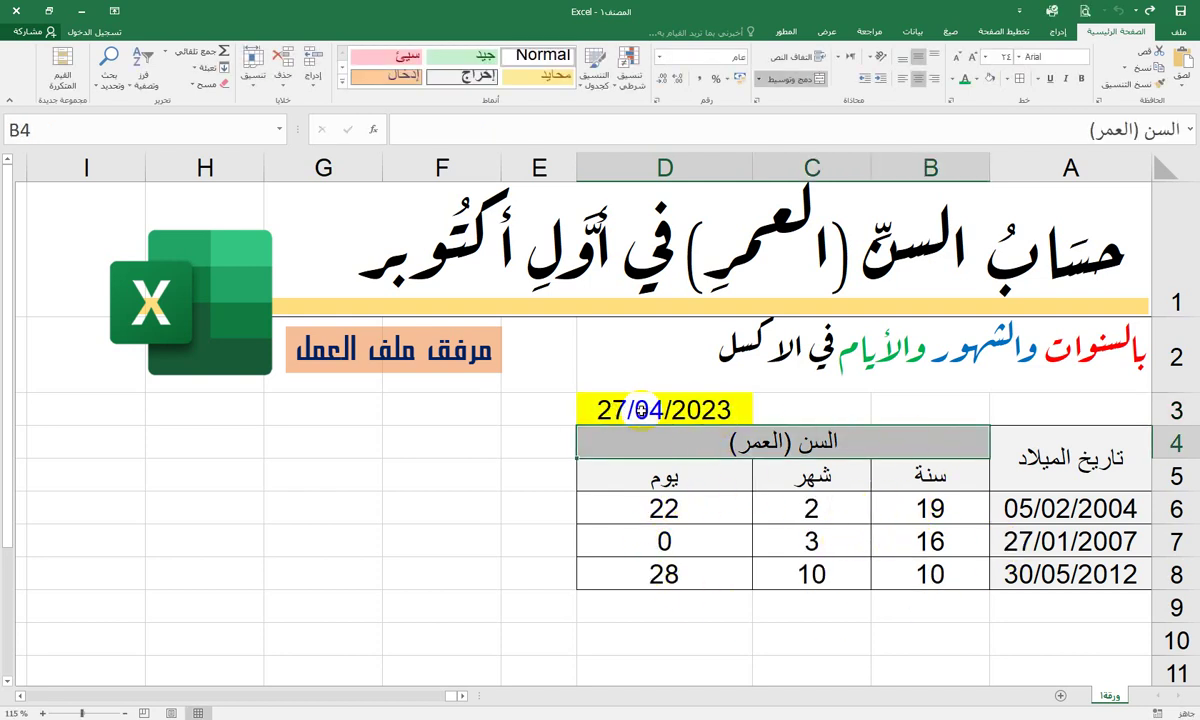
pyautogui.click(676, 412)
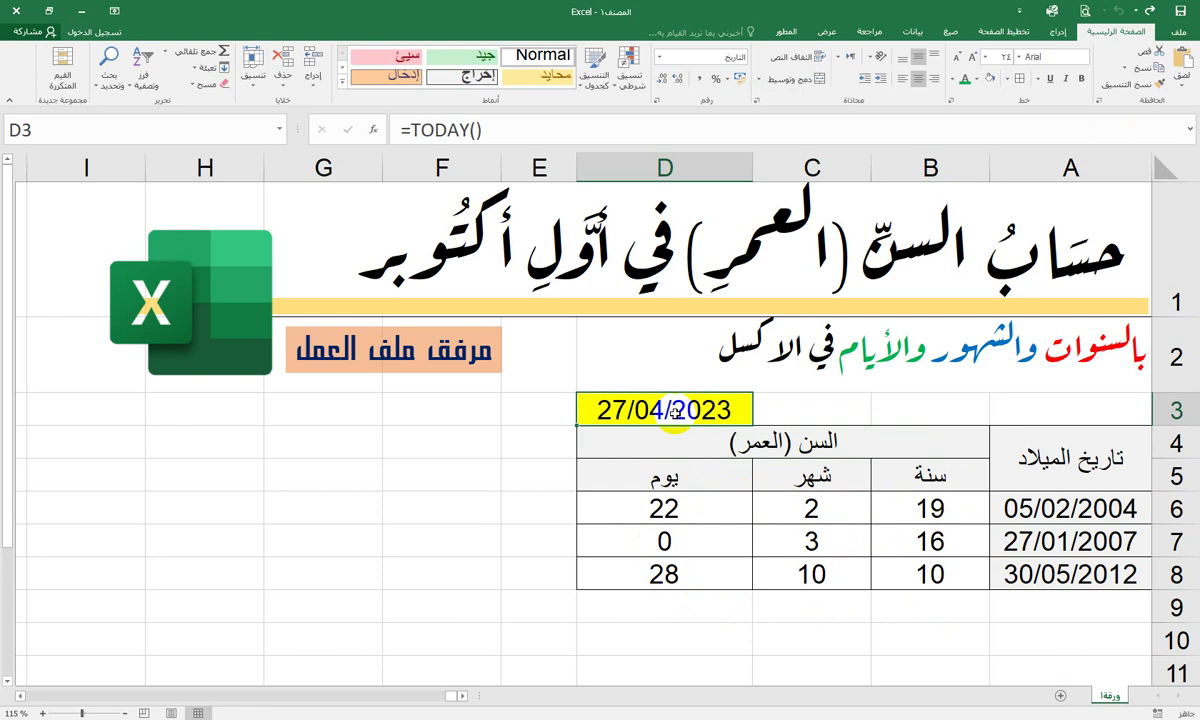
pyautogui.click(915, 500)
pyautogui.click(710, 410)
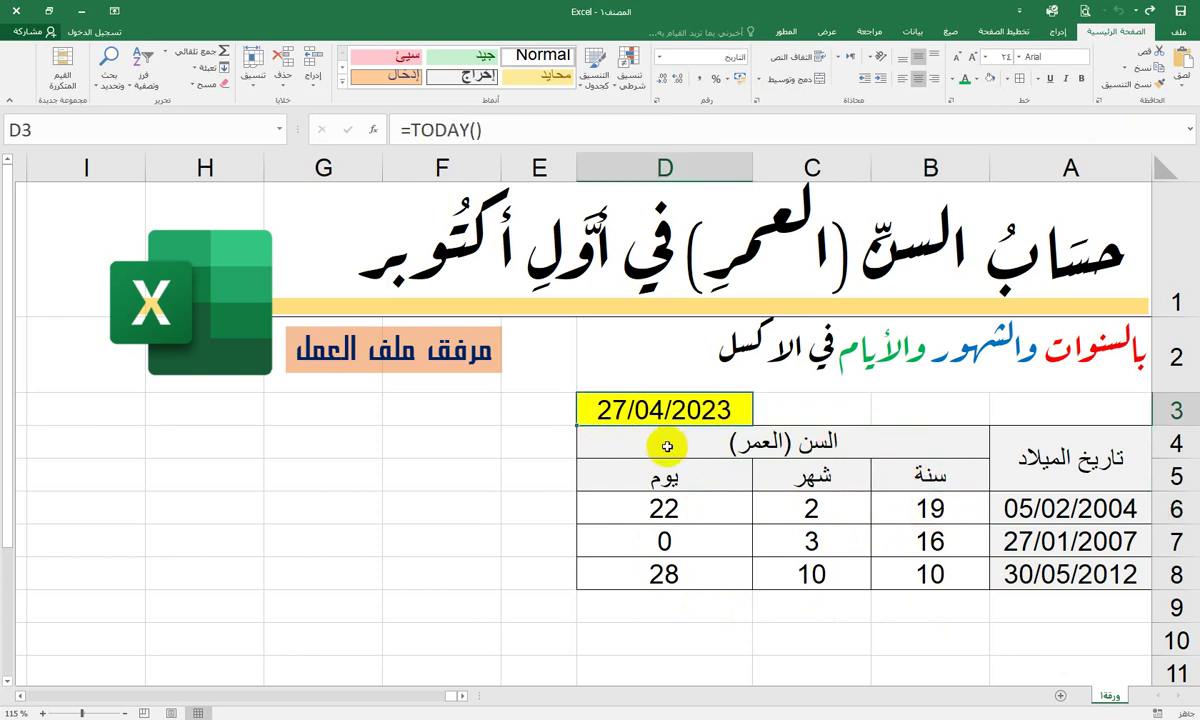
# - Replace the $D$3 reference in the B6 years formula with TODAY(), giving =IF(A6="";"";DATEDIF(A6;TODAY();"y"))
pyautogui.doubleClick(933, 503)
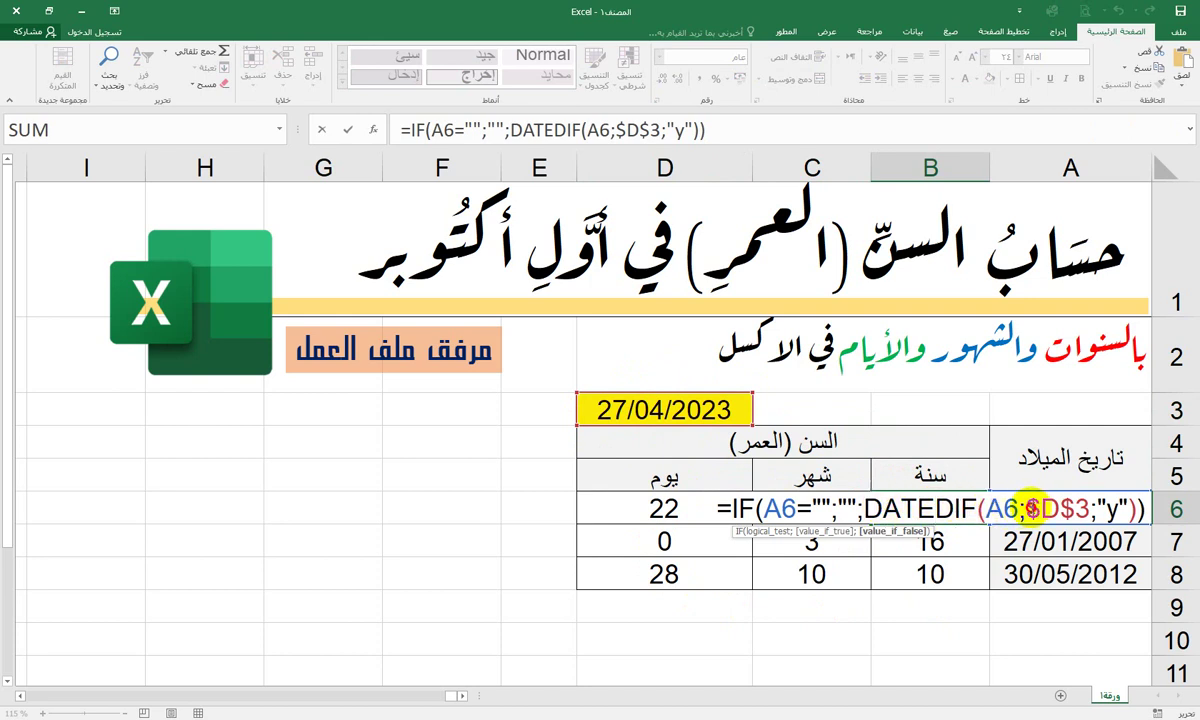
pyautogui.moveTo(1025, 510); pyautogui.dragTo(1080, 511)
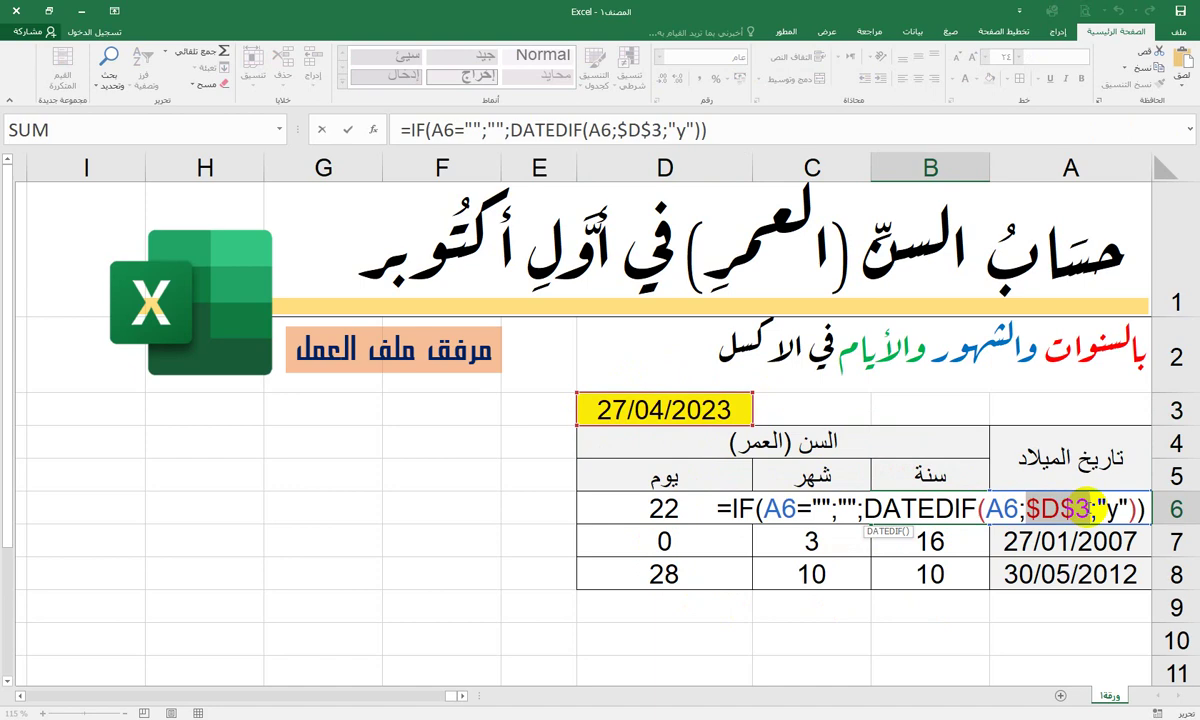
pyautogui.write('t')
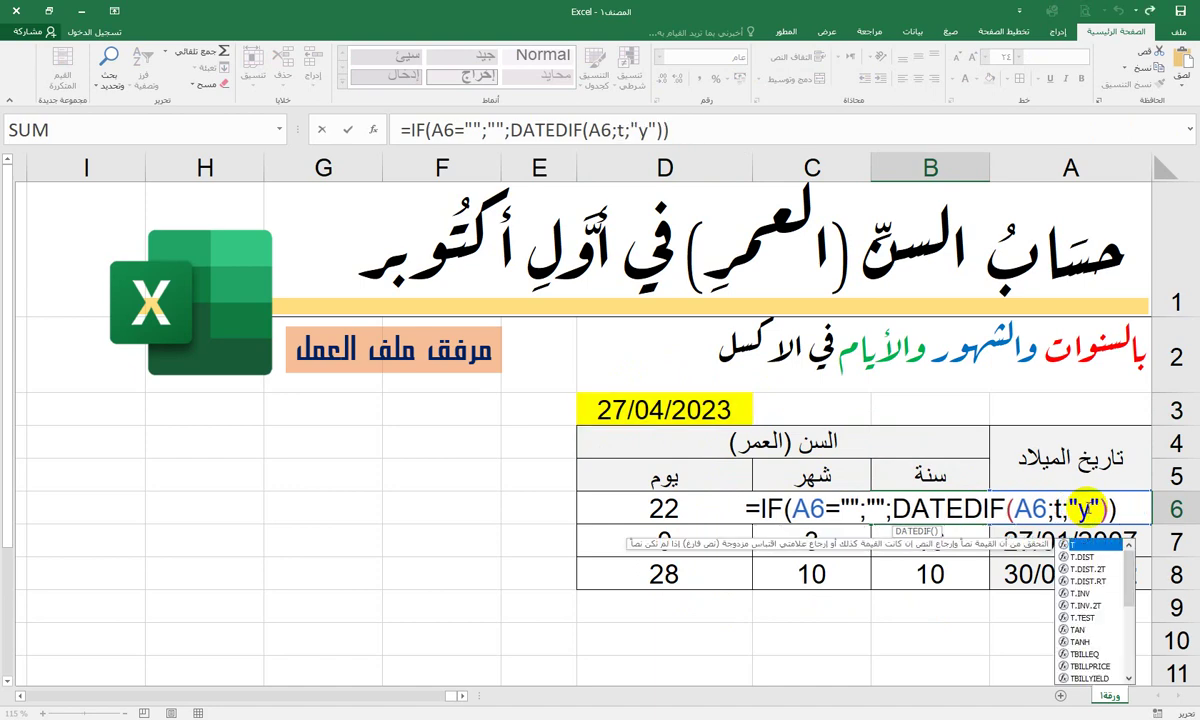
pyautogui.write('o')
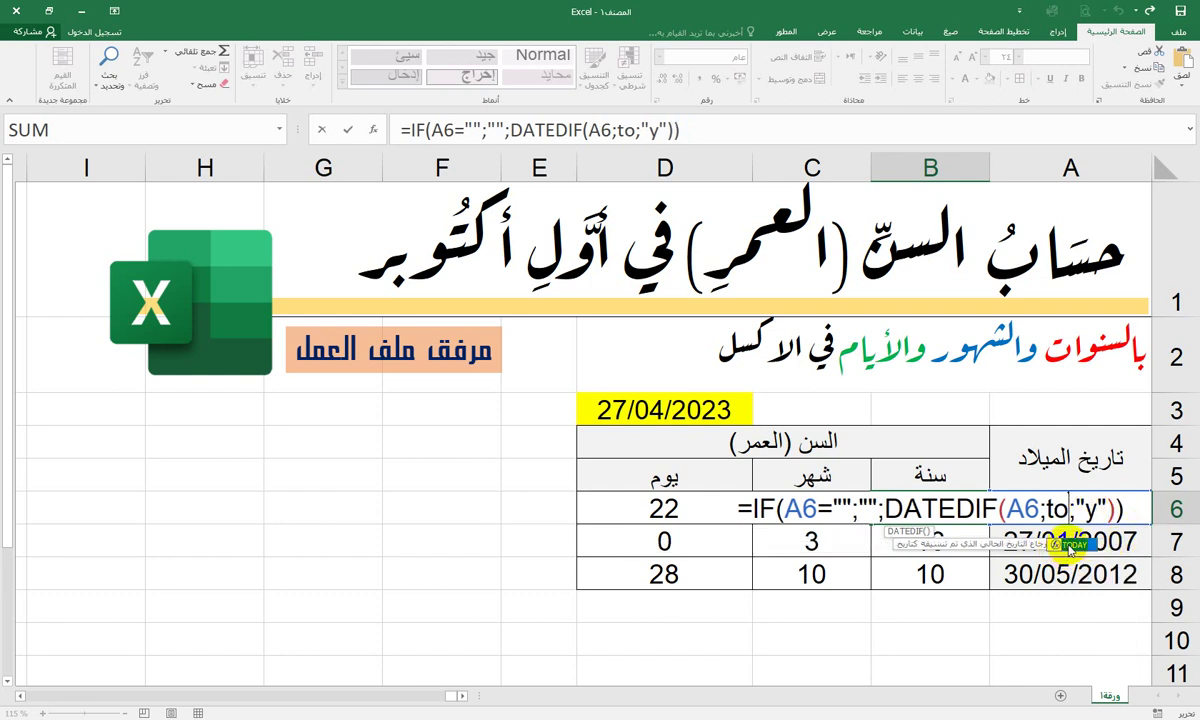
pyautogui.doubleClick(1070, 544)
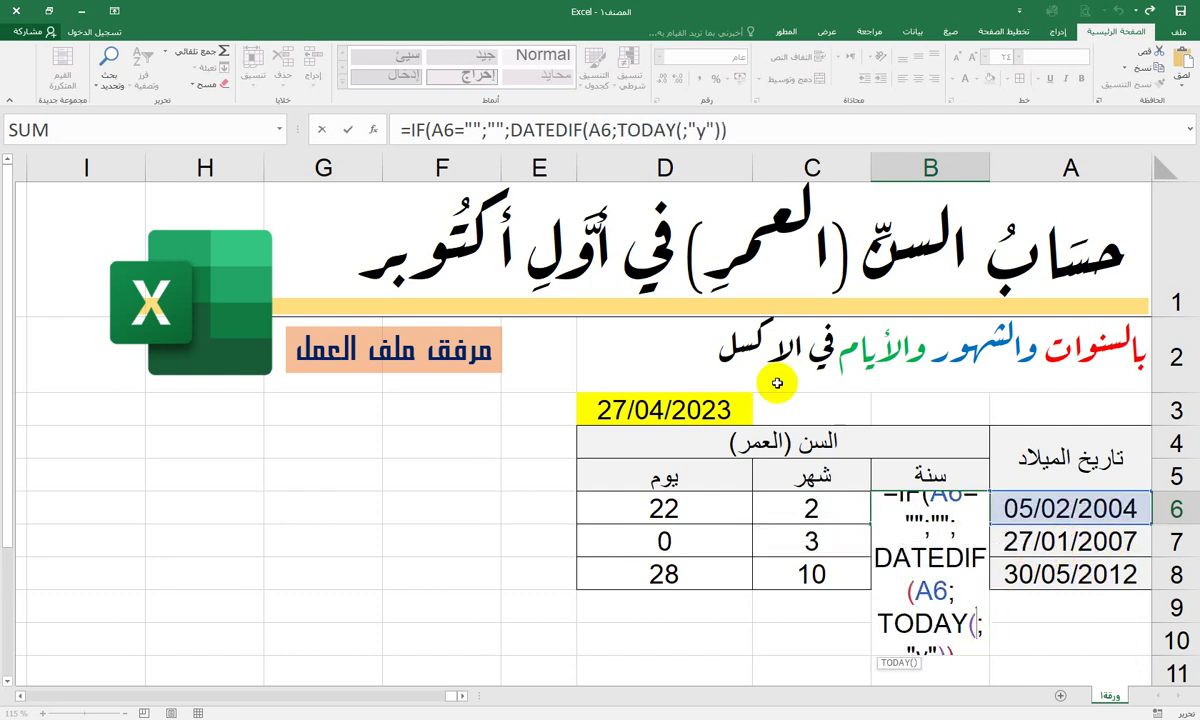
pyautogui.click(681, 130)
pyautogui.write(')')
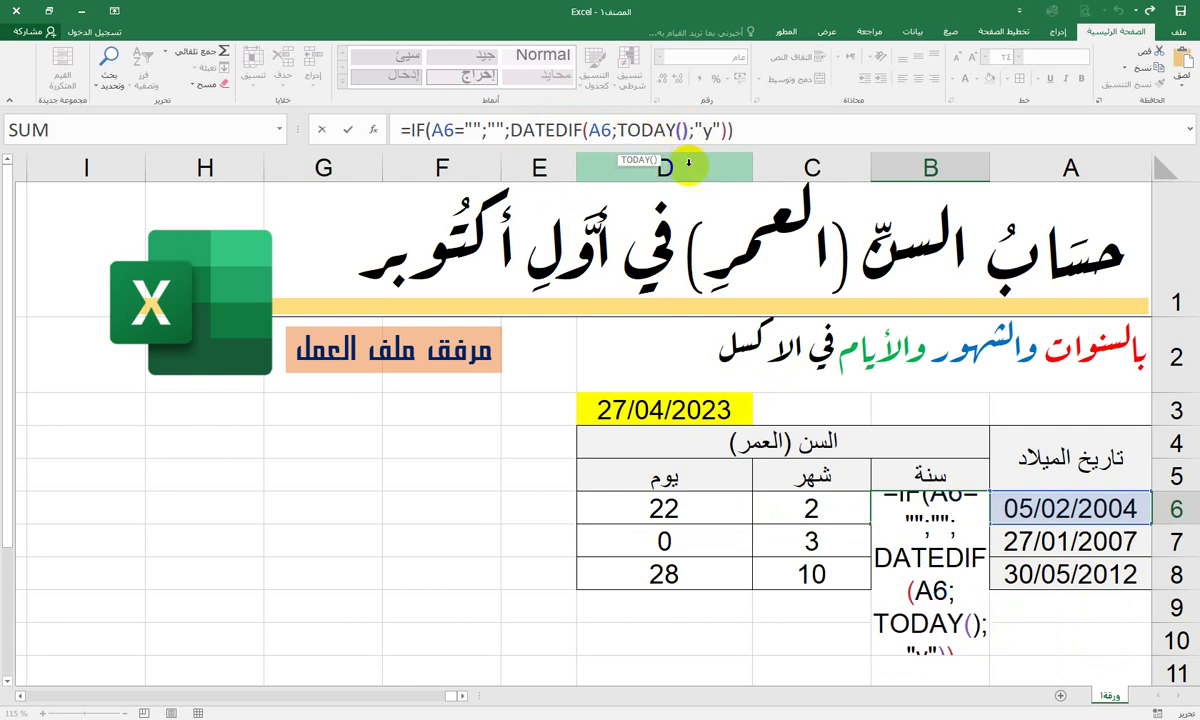
pyautogui.press('Right')
pyautogui.press('Right')
pyautogui.press('Right')
pyautogui.press('Right')
pyautogui.press('Right')
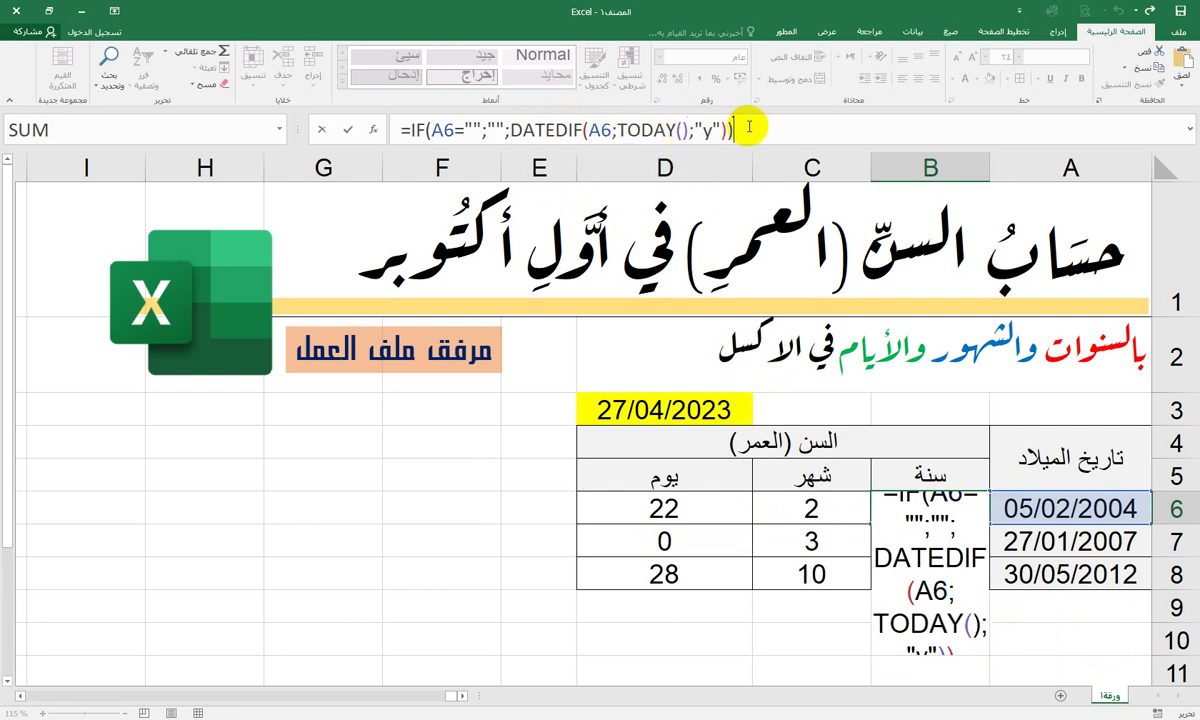
pyautogui.press('Return')
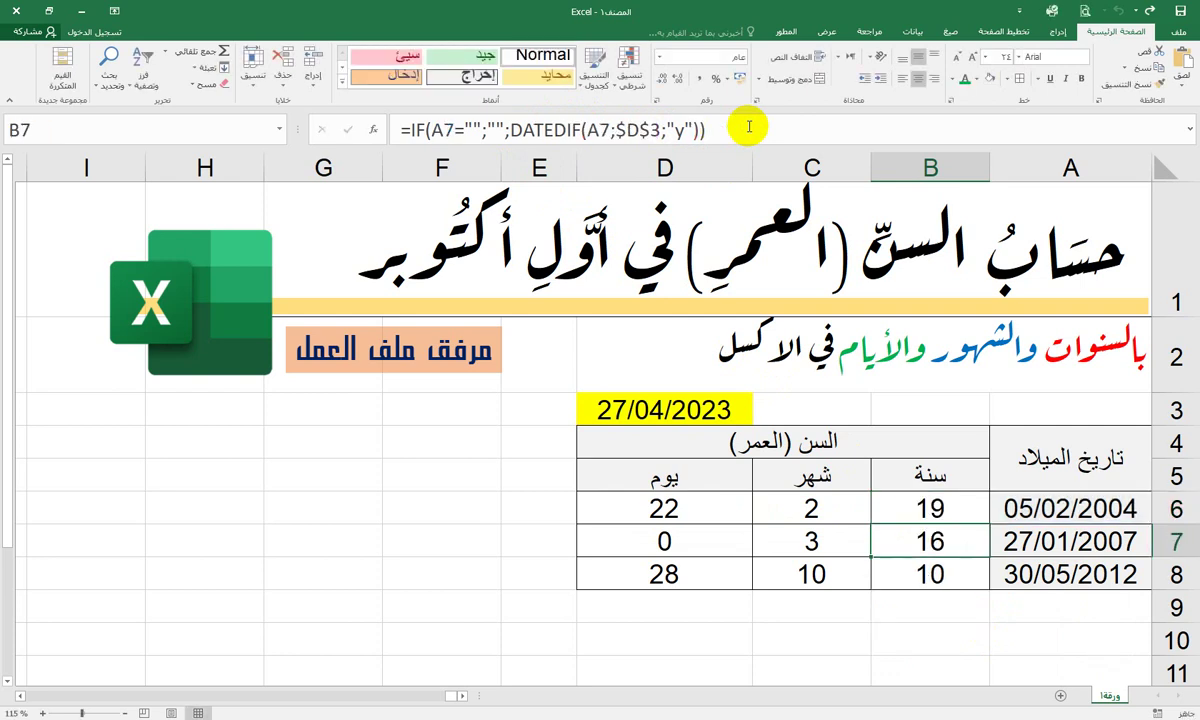
# - Compare the TODAY() argument inside the B6 formula with the formula held in the reference date cell D3
pyautogui.click(925, 505)
pyautogui.click(698, 408)
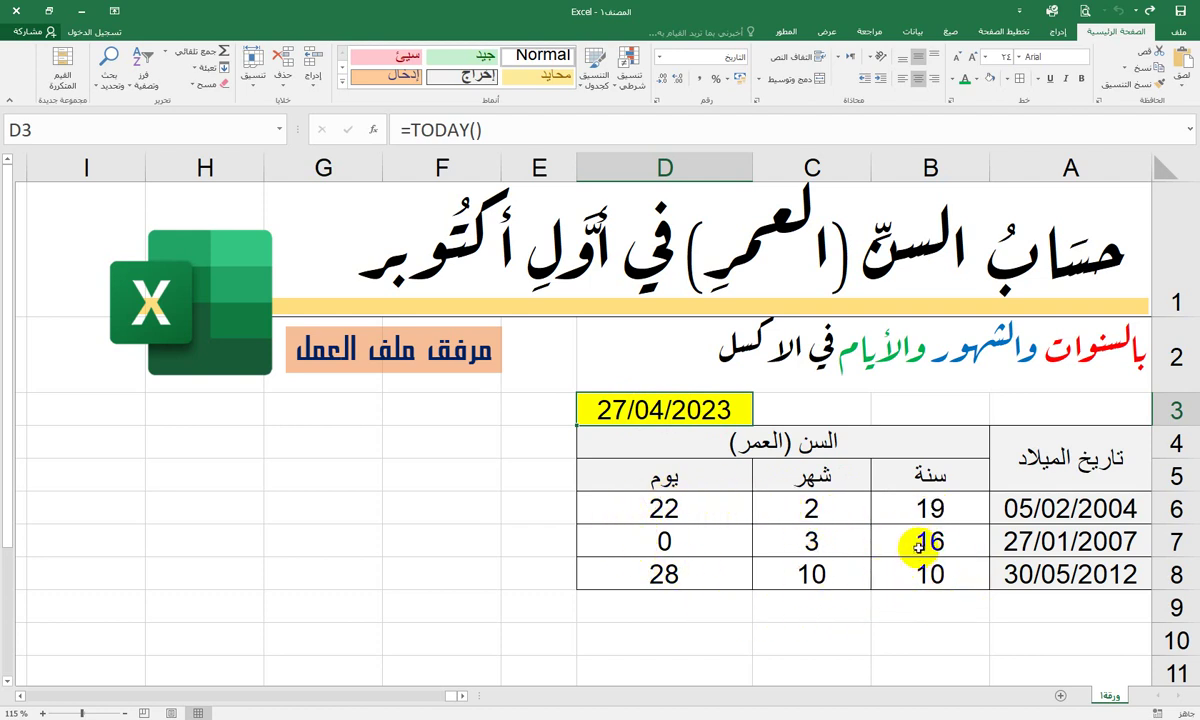
pyautogui.click(930, 509)
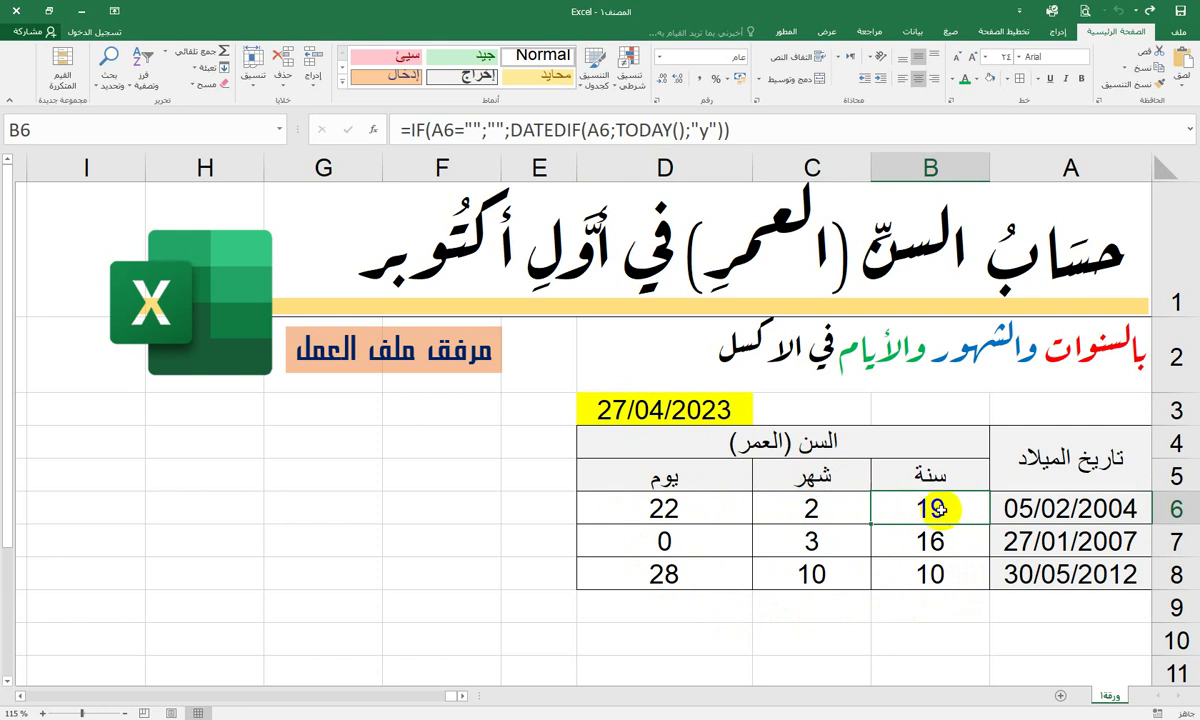
pyautogui.doubleClick(938, 509)
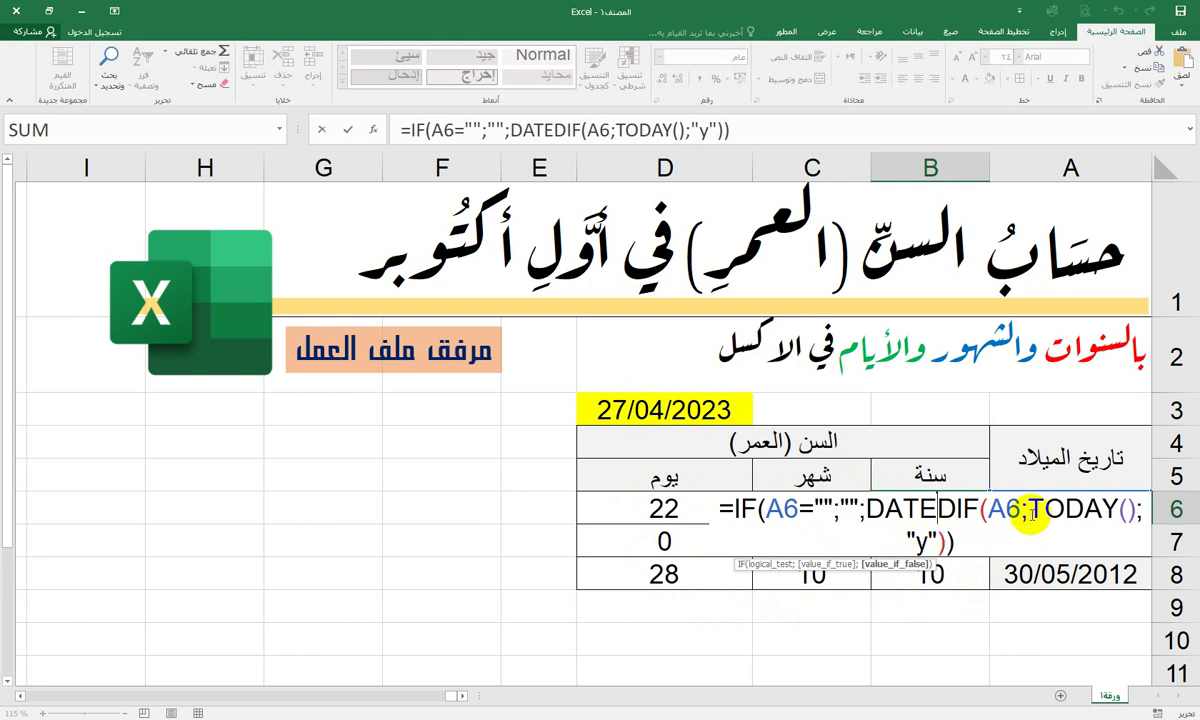
pyautogui.moveTo(1030, 509); pyautogui.dragTo(1136, 510)
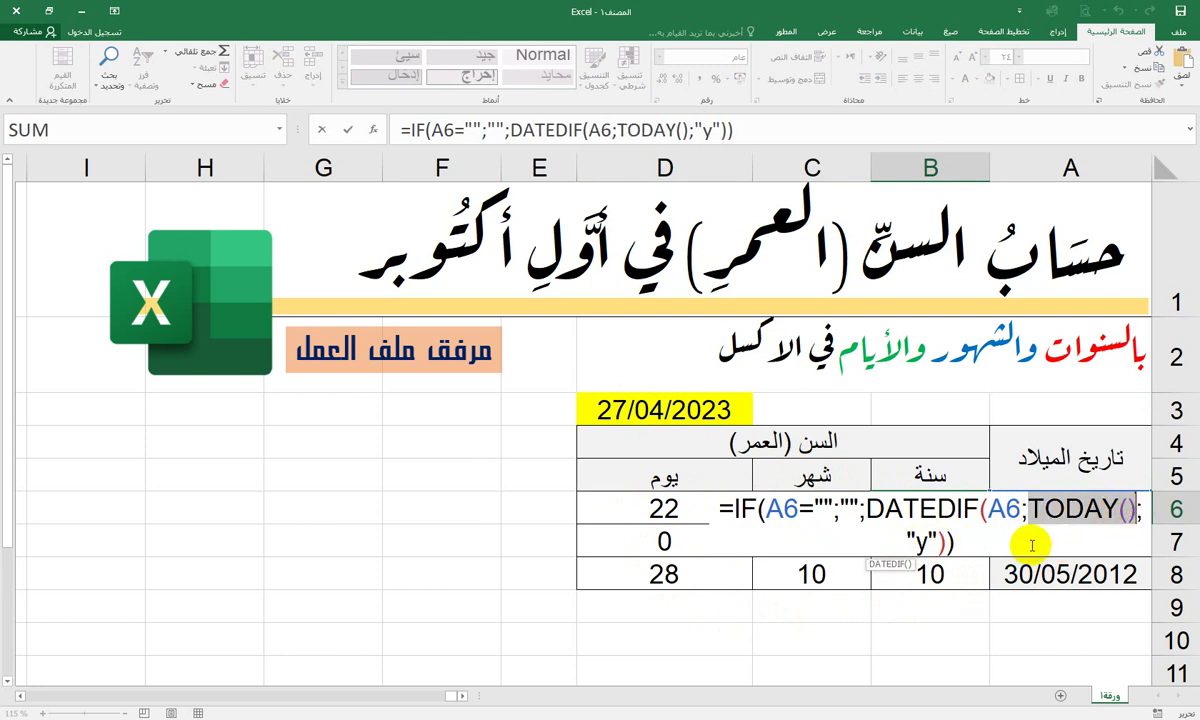
pyautogui.click(995, 540)
pyautogui.click(616, 410)
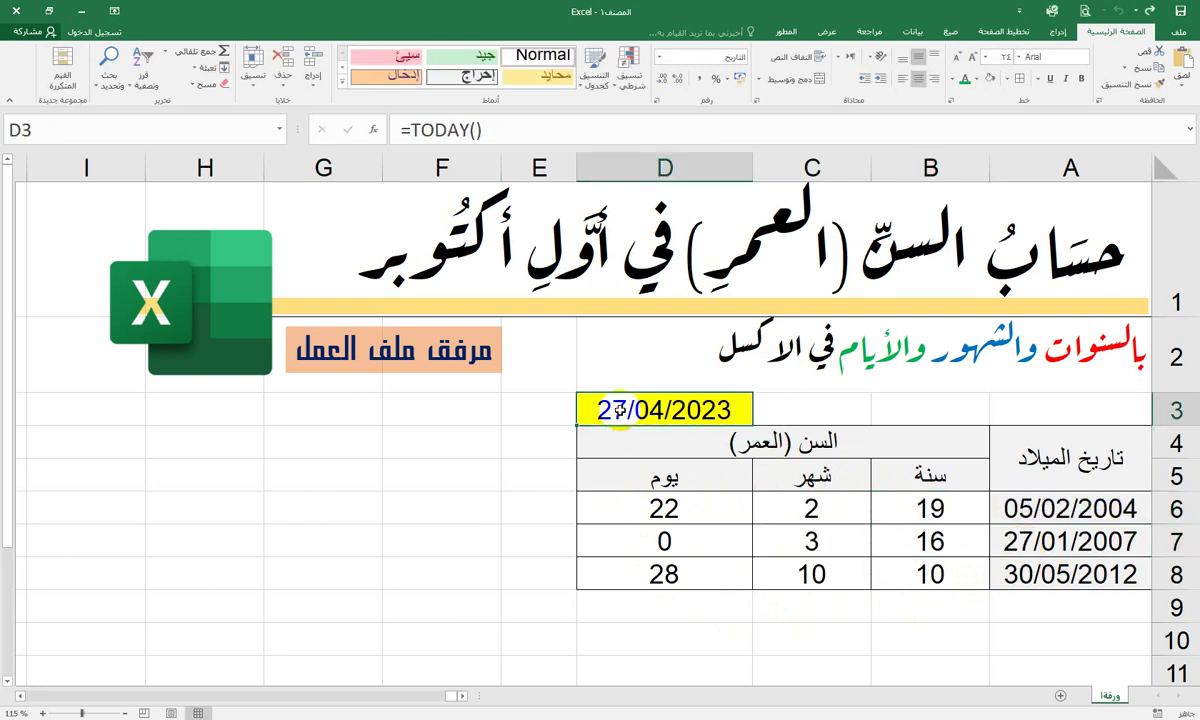
# - Clear the reference date in D3, inspect the B6 formula, and undo the deletion
pyautogui.press('Down')
pyautogui.click(620, 410)
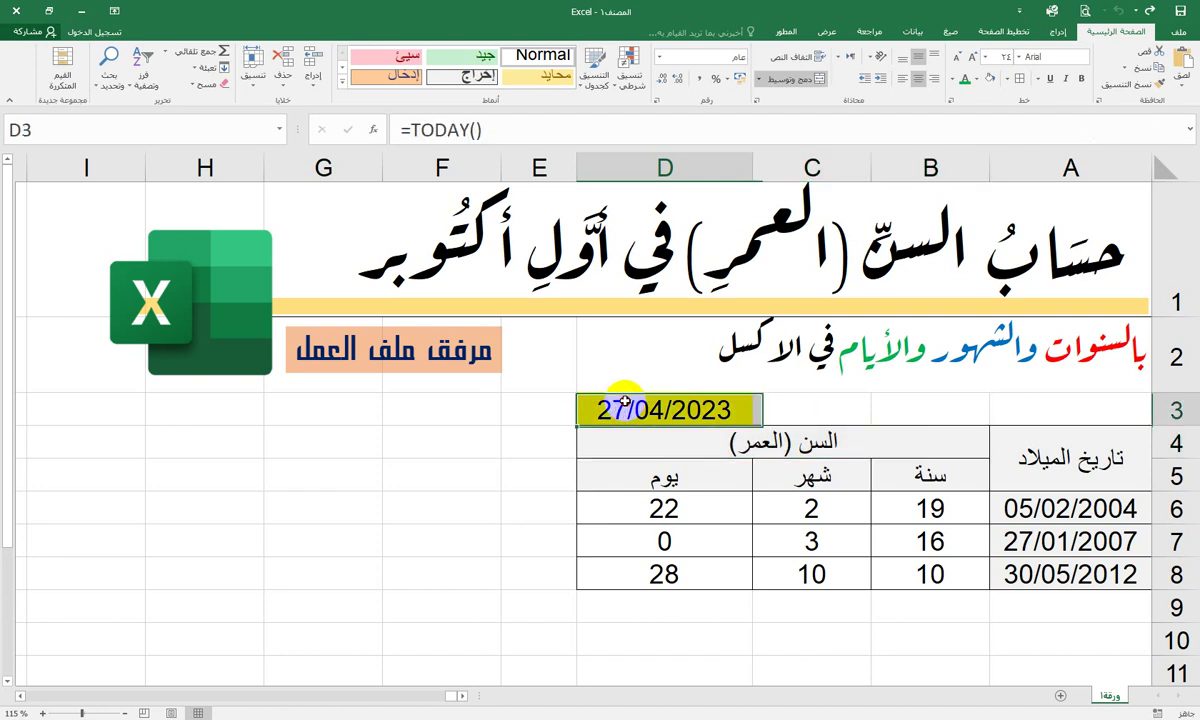
pyautogui.press('Delete')
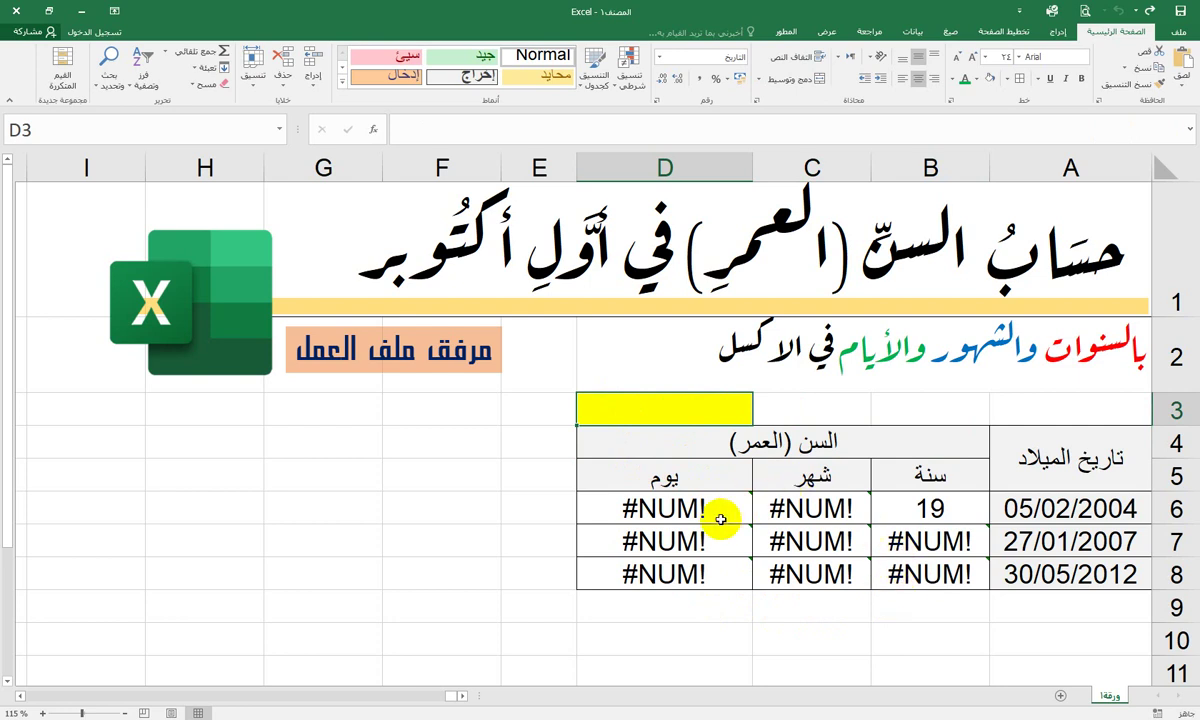
pyautogui.click(893, 484)
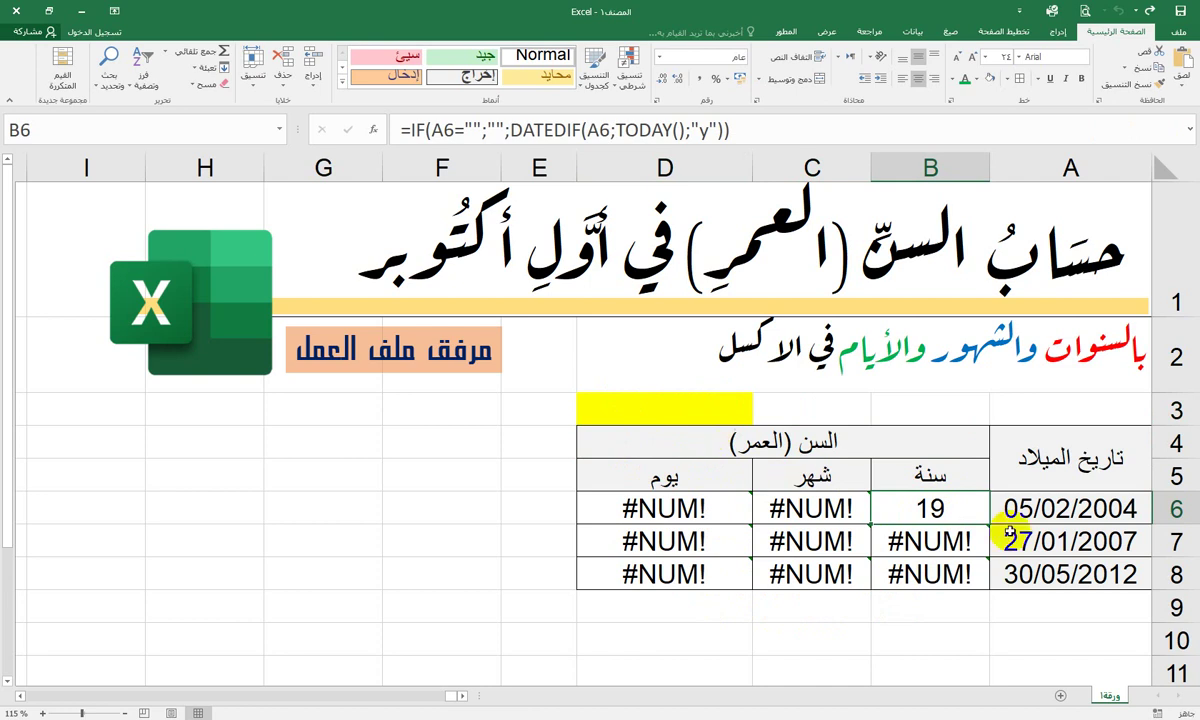
pyautogui.click(1155, 12)
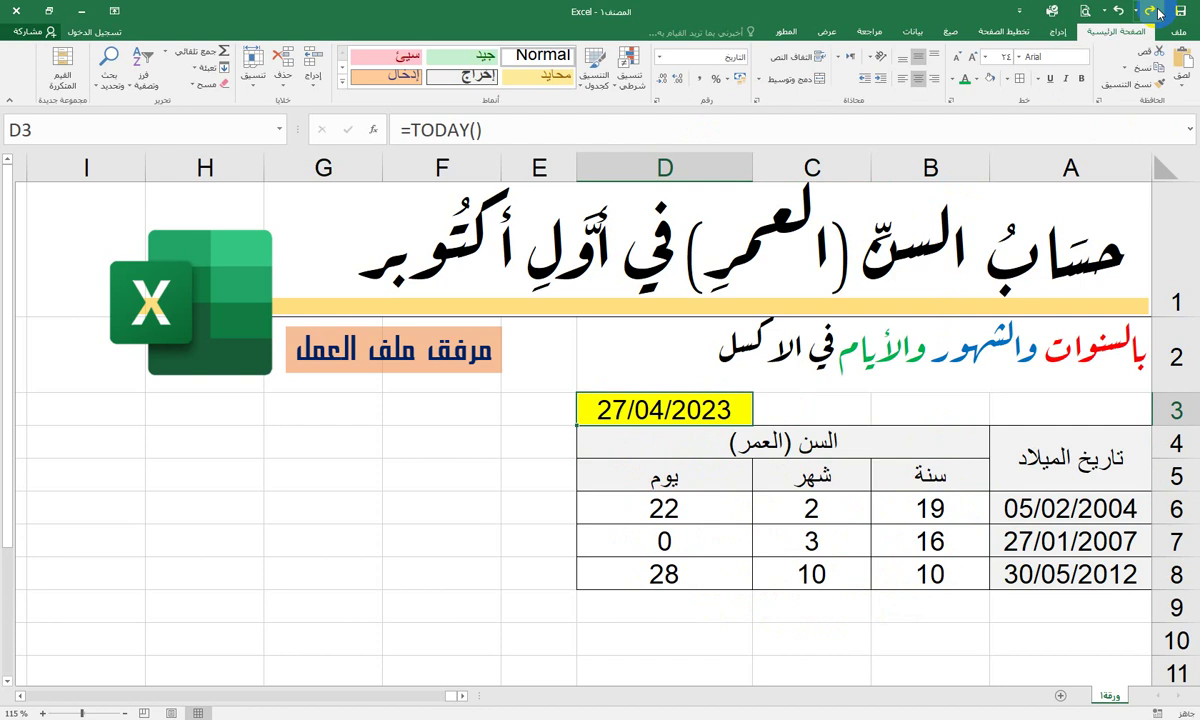
# - Replace TODAY() in the B6 years formula with the absolute reference $D$3
pyautogui.doubleClick(905, 508)
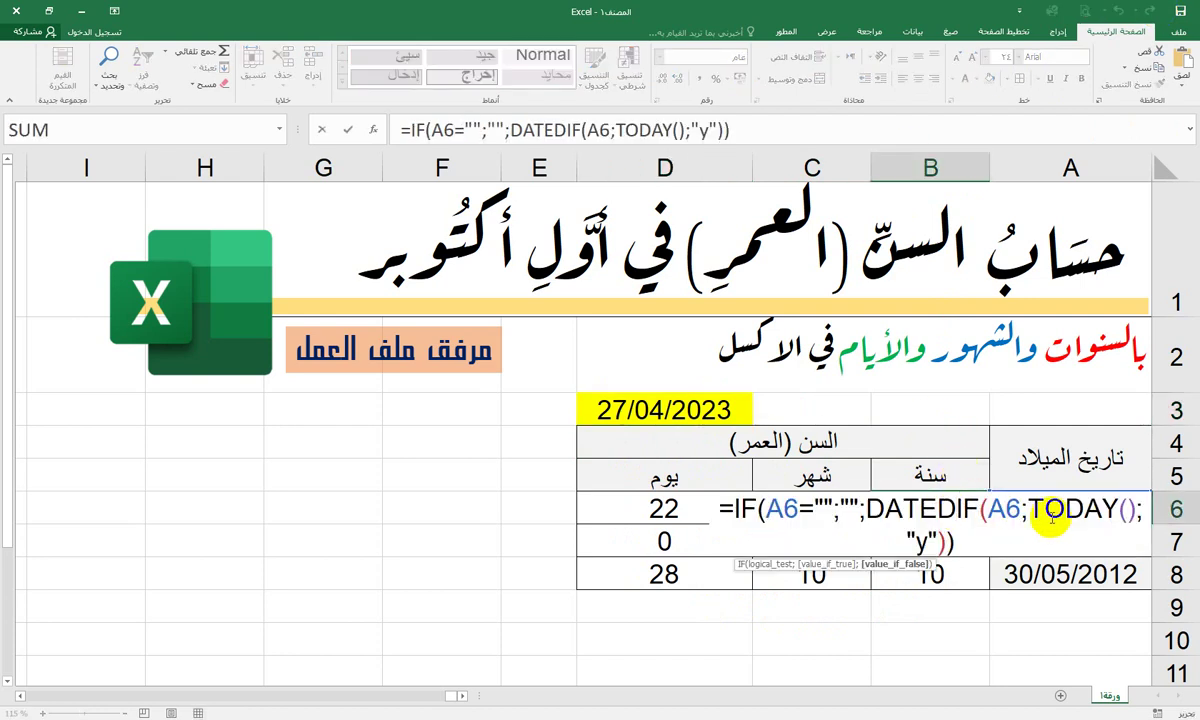
pyautogui.moveTo(1030, 508); pyautogui.dragTo(1137, 510)
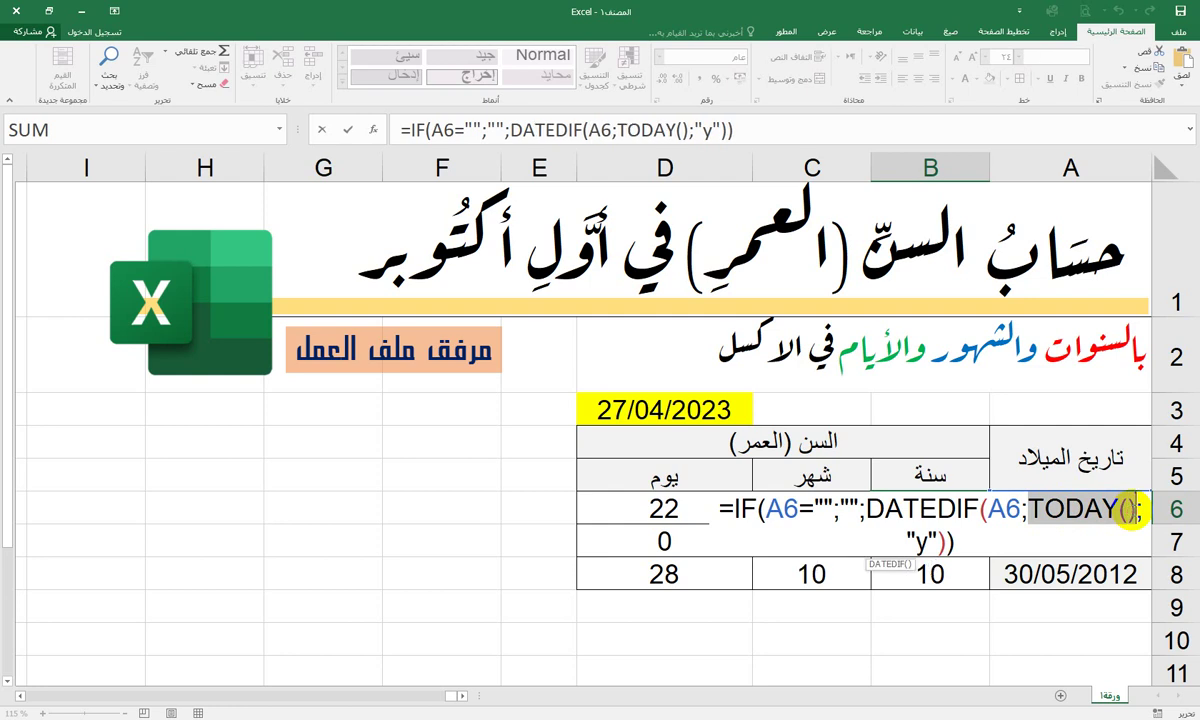
pyautogui.click(661, 407)
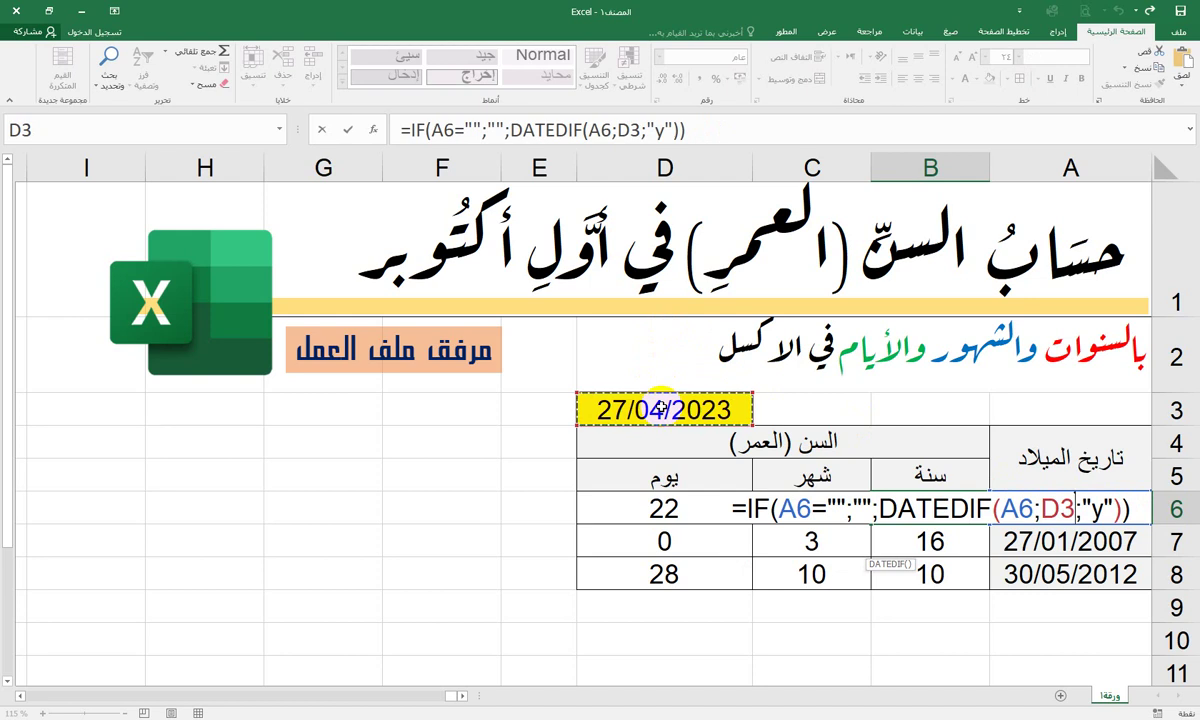
pyautogui.press('F4')
pyautogui.press('Return')
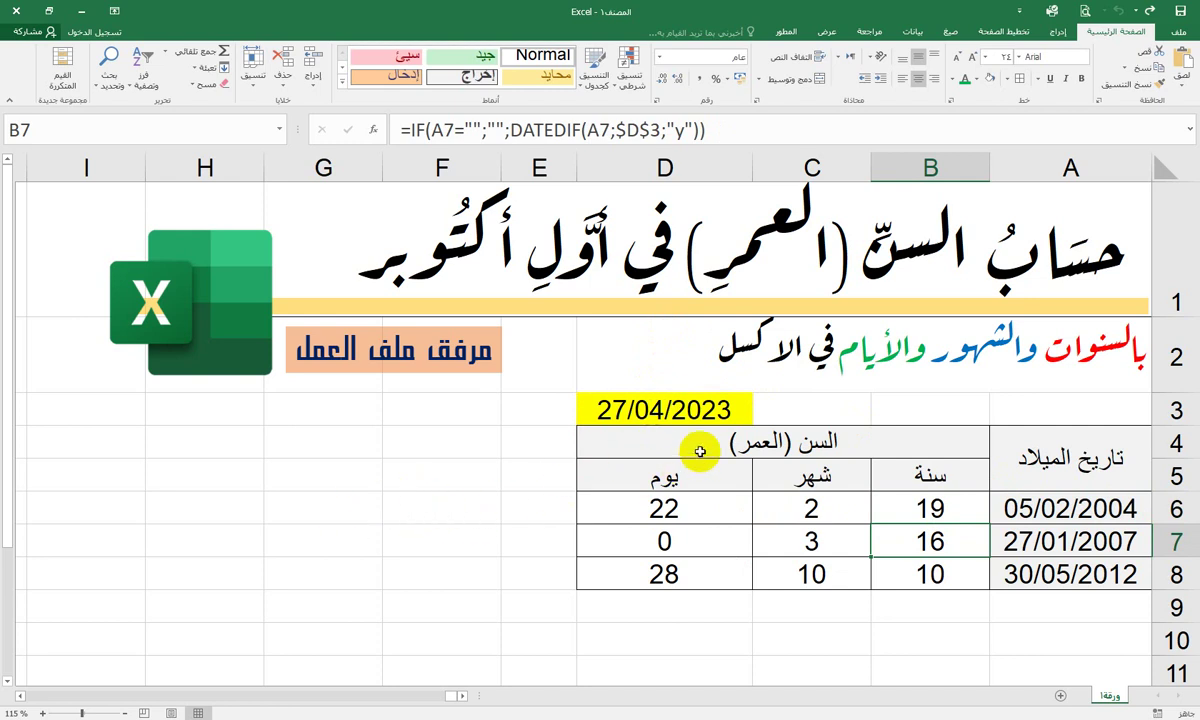
# - Set the reference date in D3 to the fixed date 1/10/2023
pyautogui.click(705, 410)
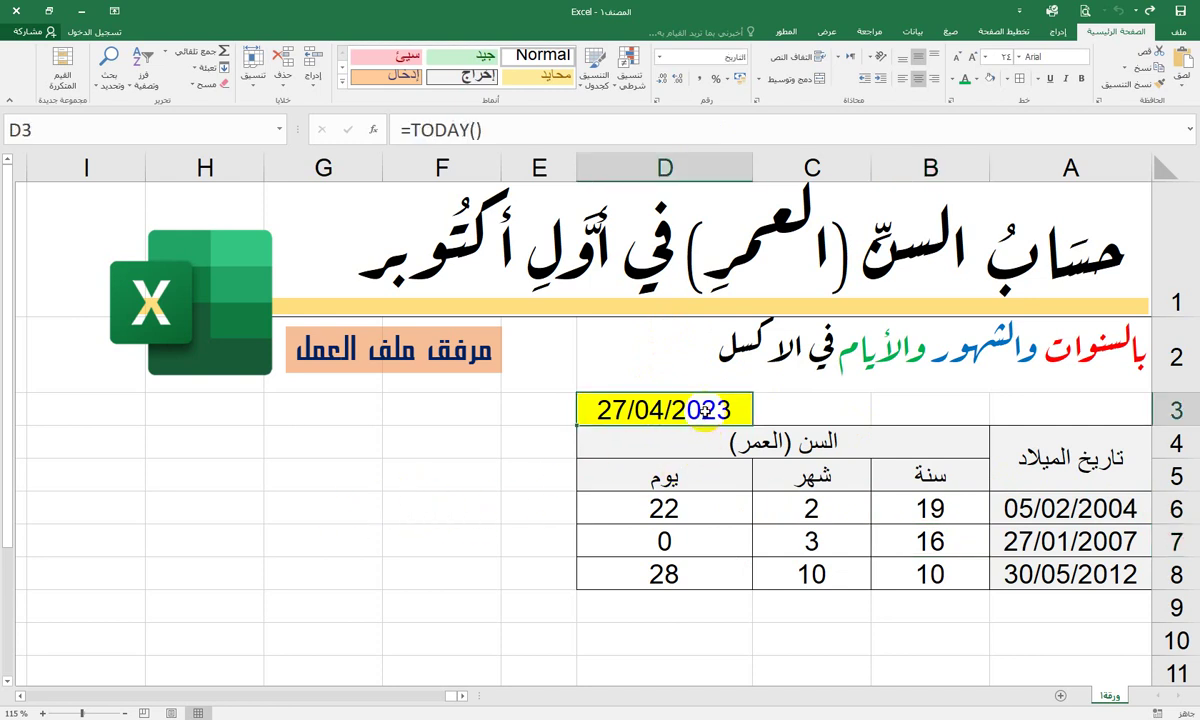
pyautogui.write('1/10')
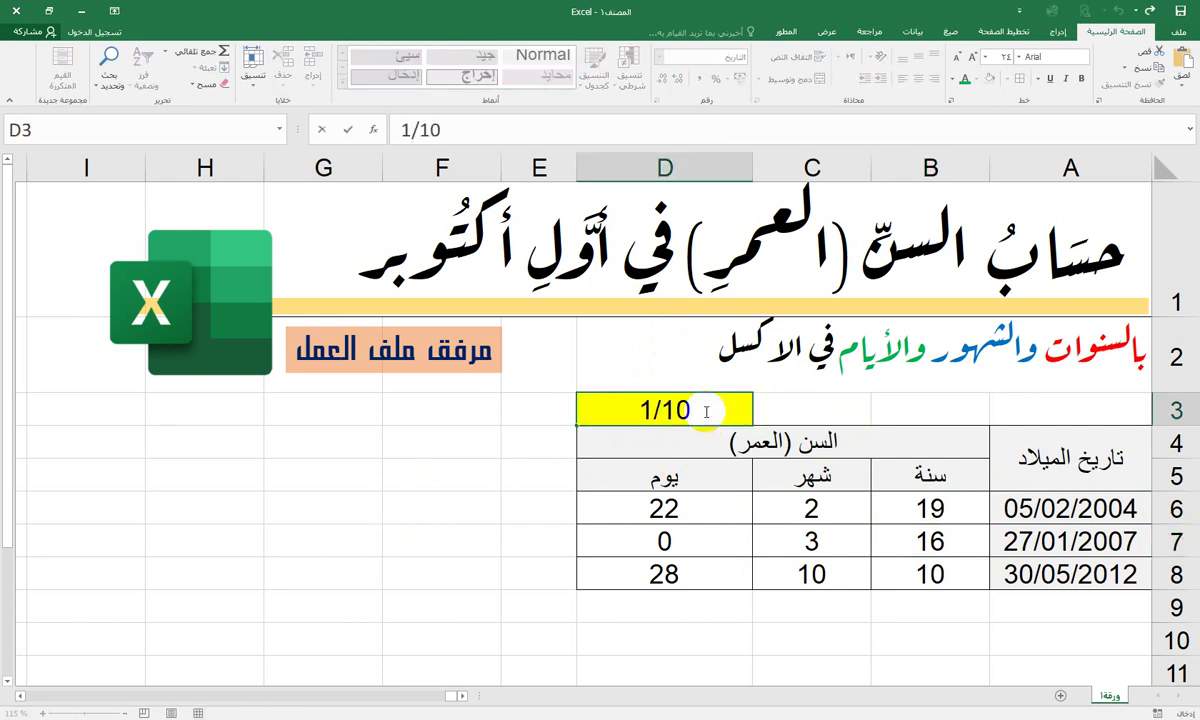
pyautogui.write('/2023')
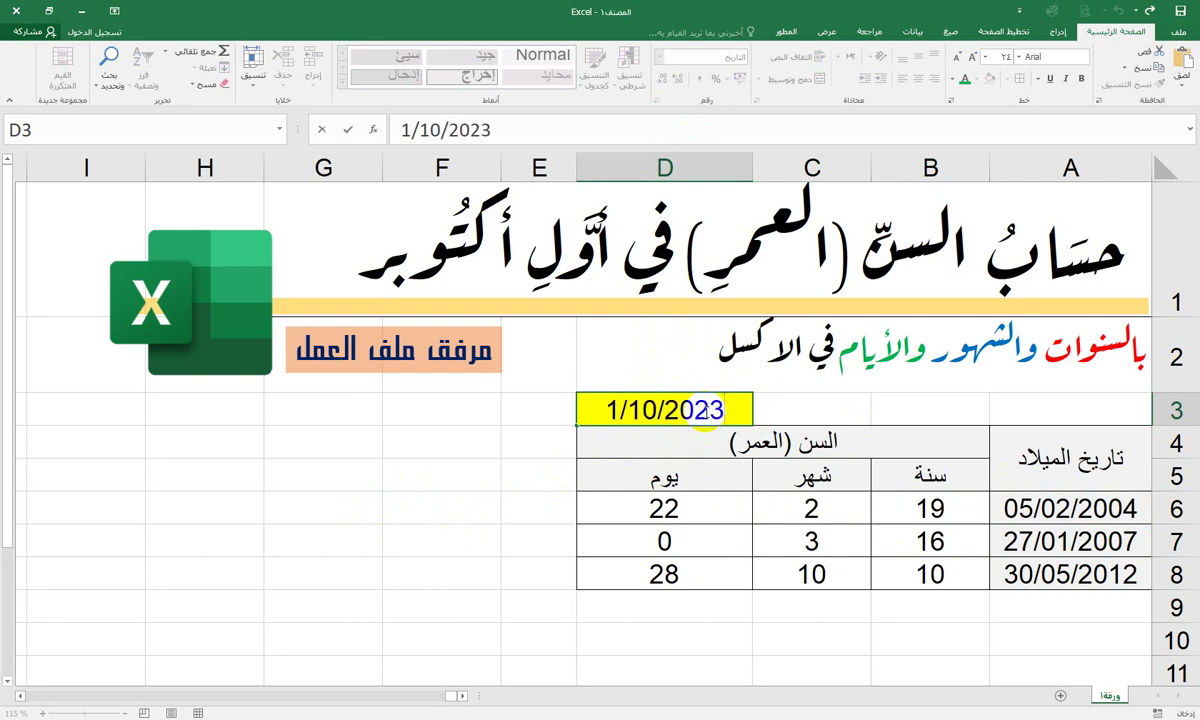
pyautogui.press('Return')
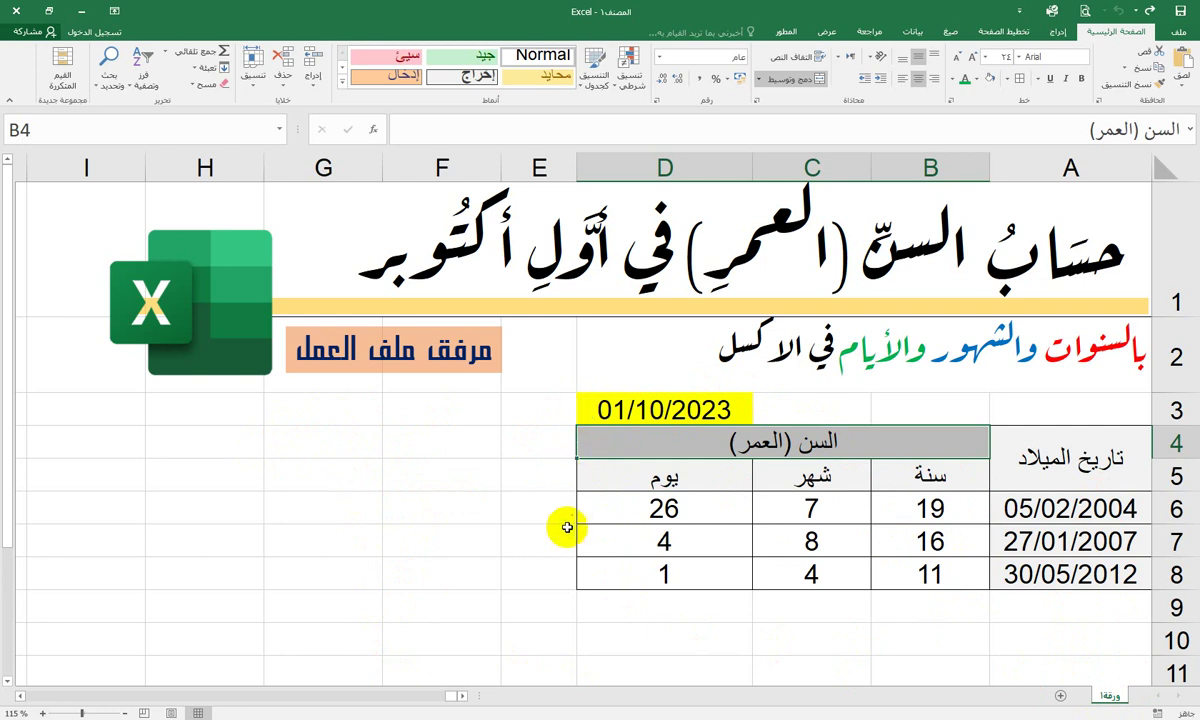
# - Enter 1/10/2023 in G3 and 1/10/2024 in G4, and fill the yearly date series down to G10
pyautogui.click(330, 425)
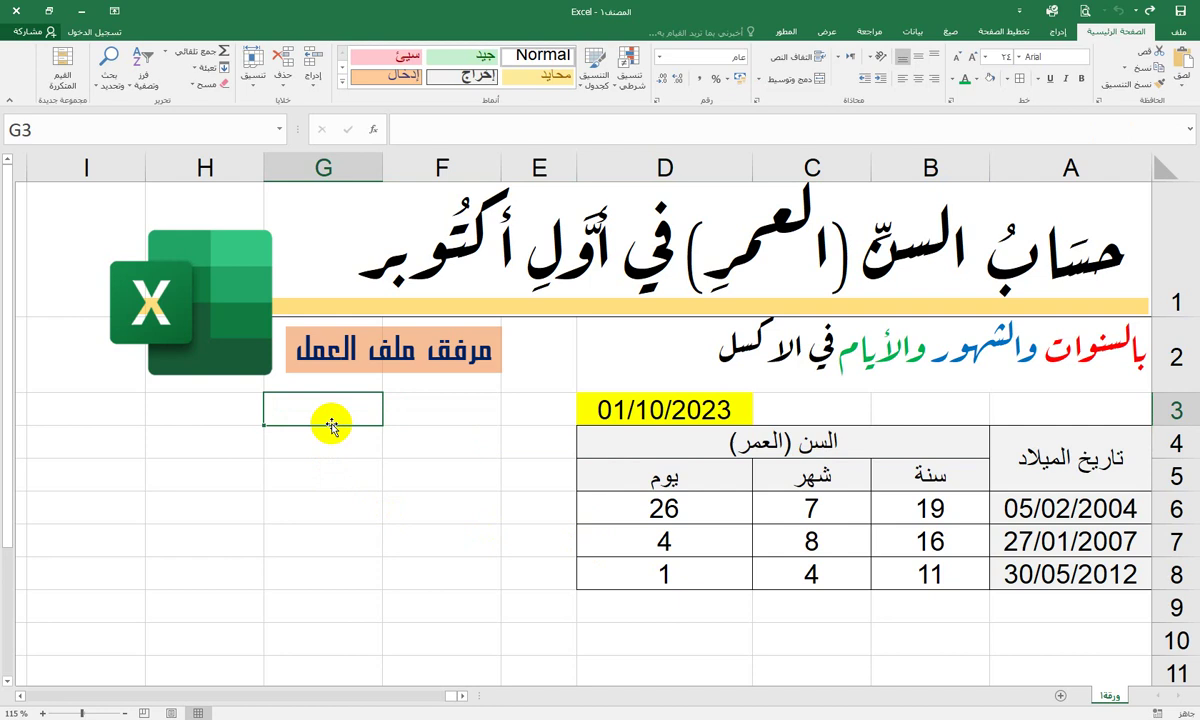
pyautogui.write('1/10/')
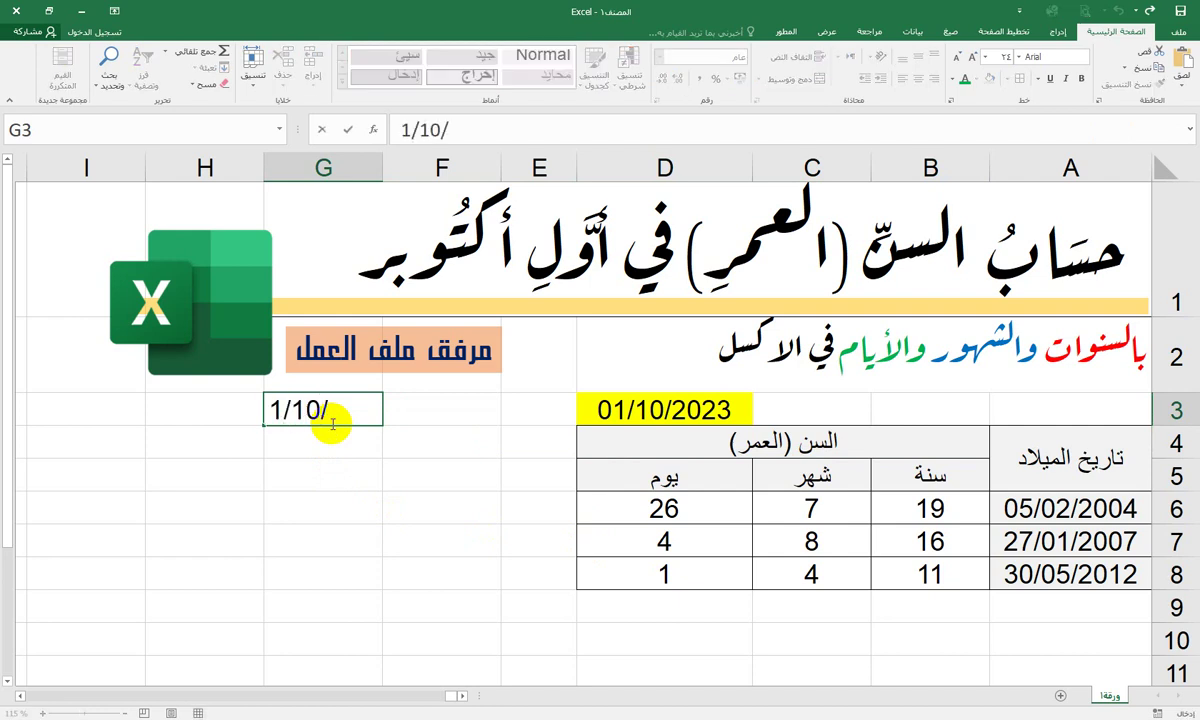
pyautogui.write('2023')
pyautogui.press('Return')
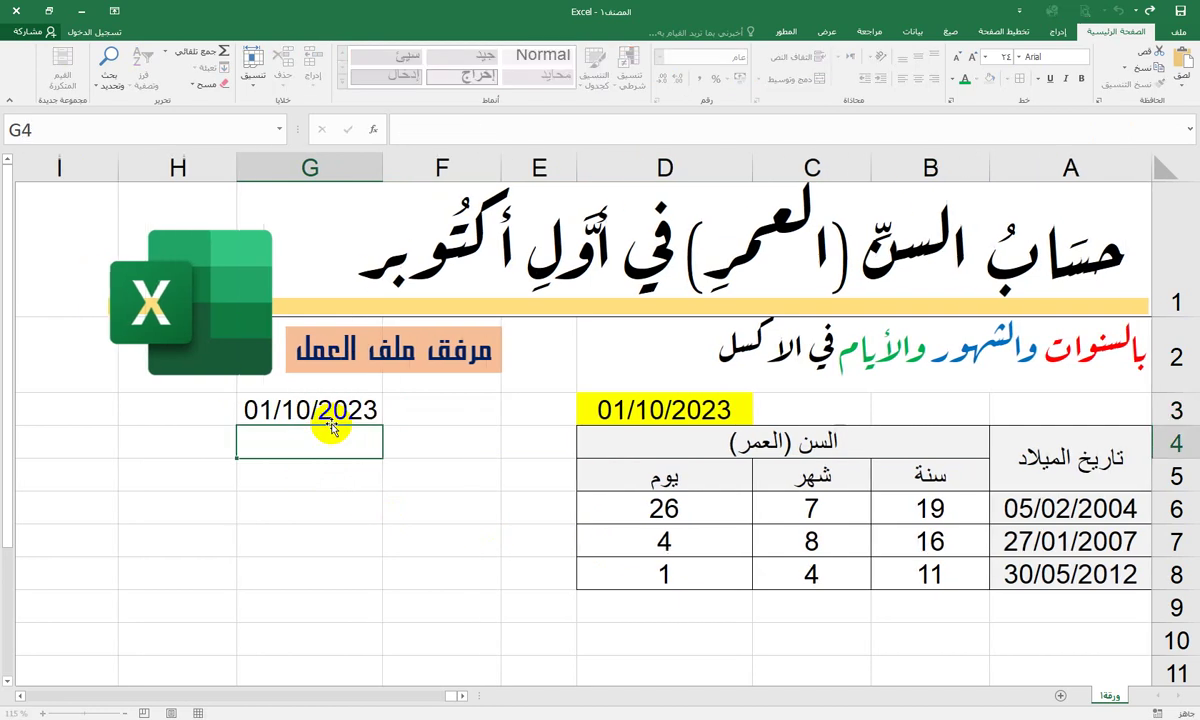
pyautogui.write('1/10/2024')
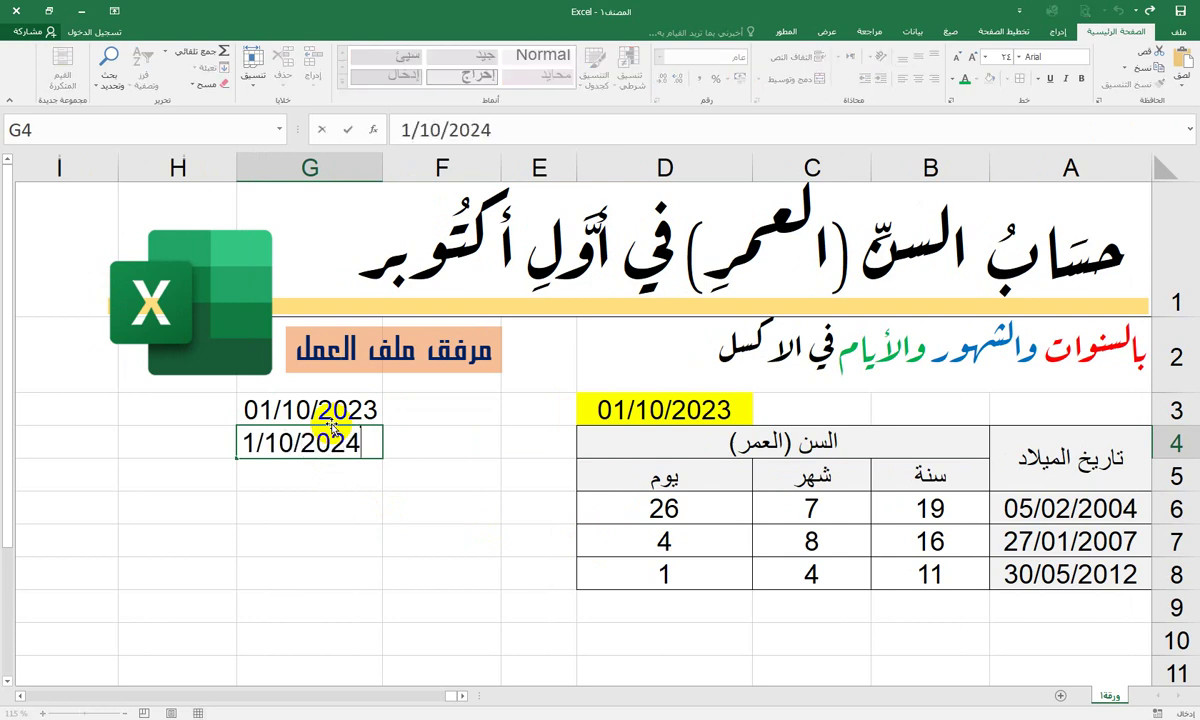
pyautogui.press('Return')
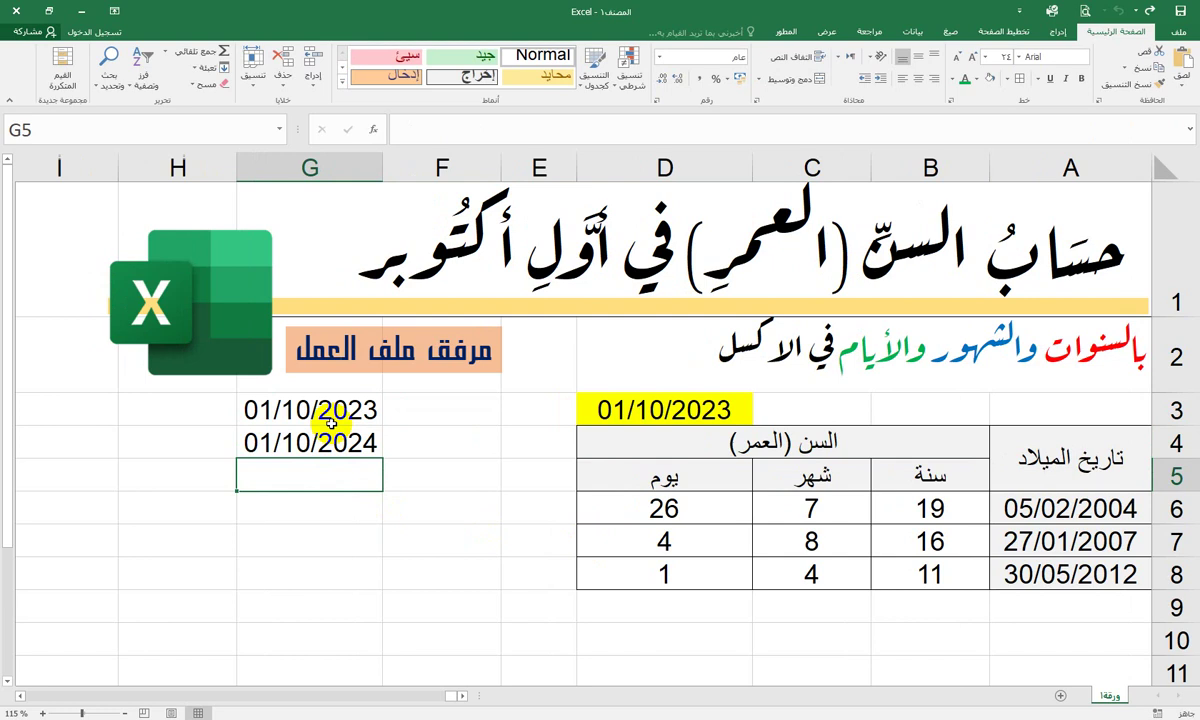
pyautogui.moveTo(331, 424); pyautogui.dragTo(325, 447)
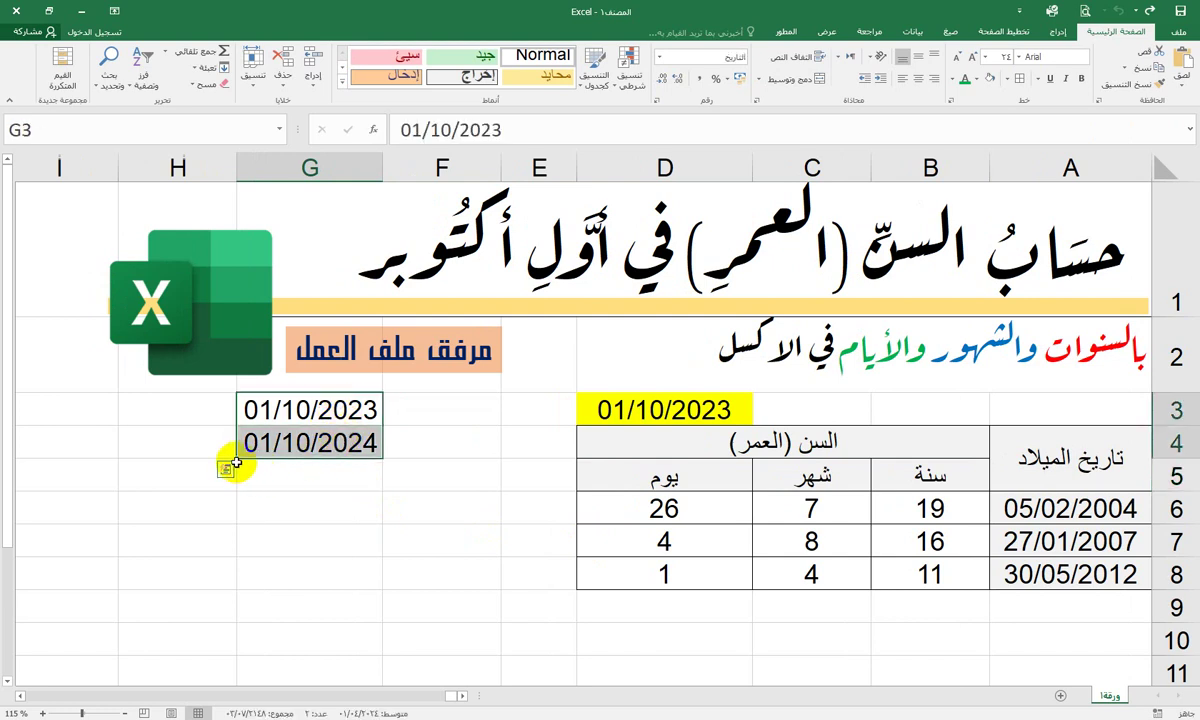
pyautogui.moveTo(238, 459); pyautogui.dragTo(234, 651)
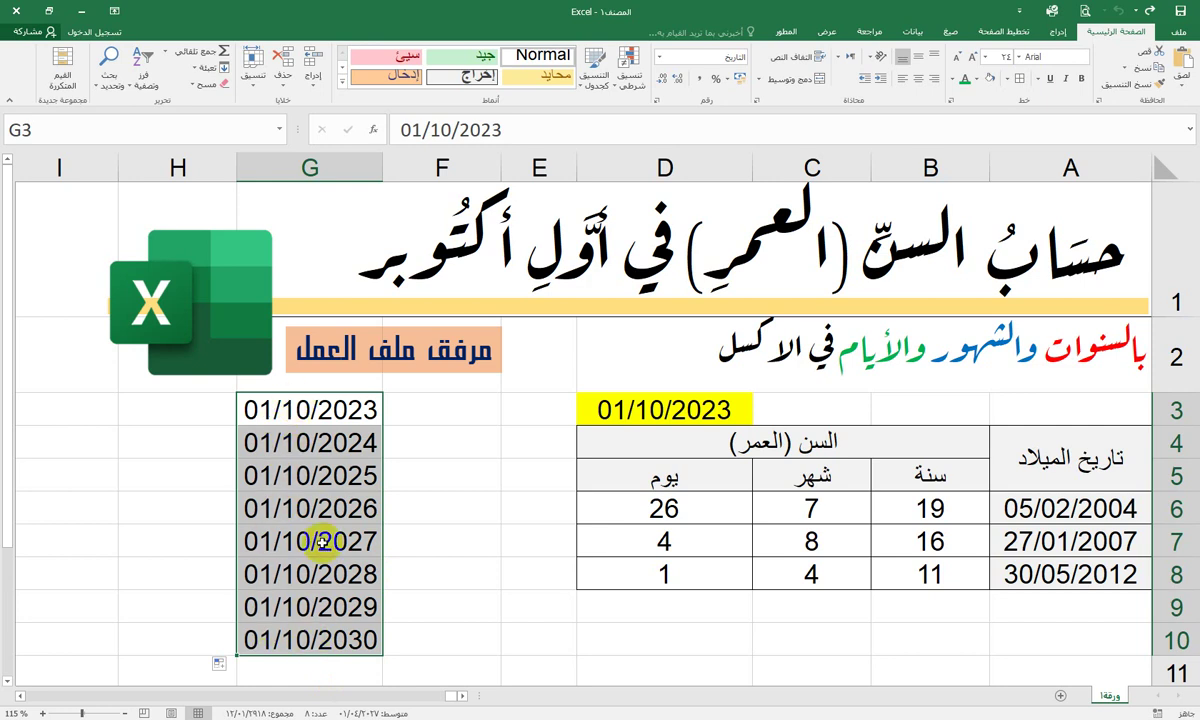
# - Restrict D3 with data validation to a drop-down list sourced from the dates in =$G$3:$G$10
pyautogui.click(690, 408)
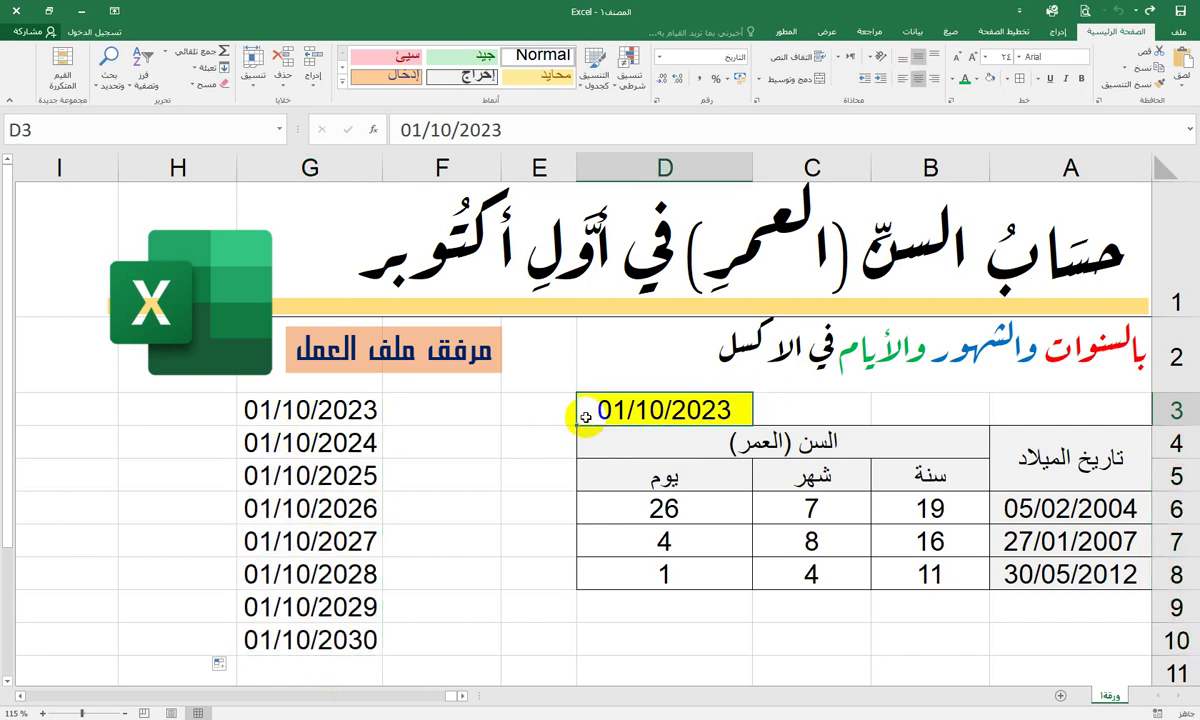
pyautogui.click(912, 32)
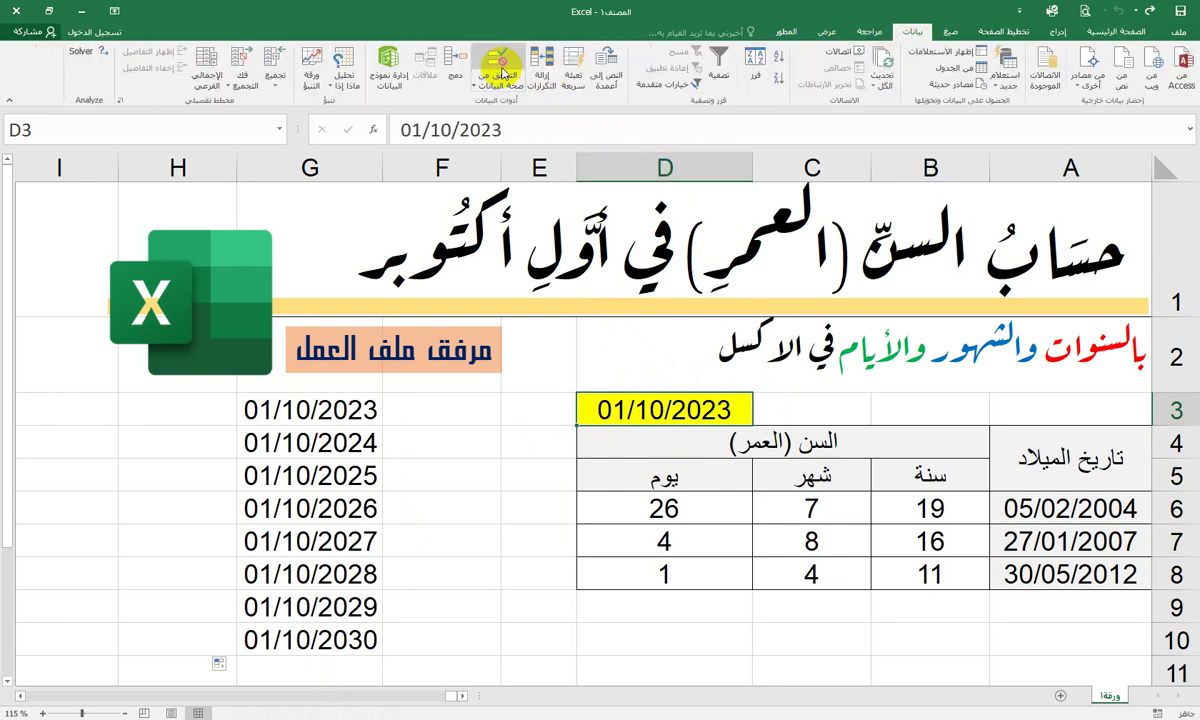
pyautogui.click(500, 65)
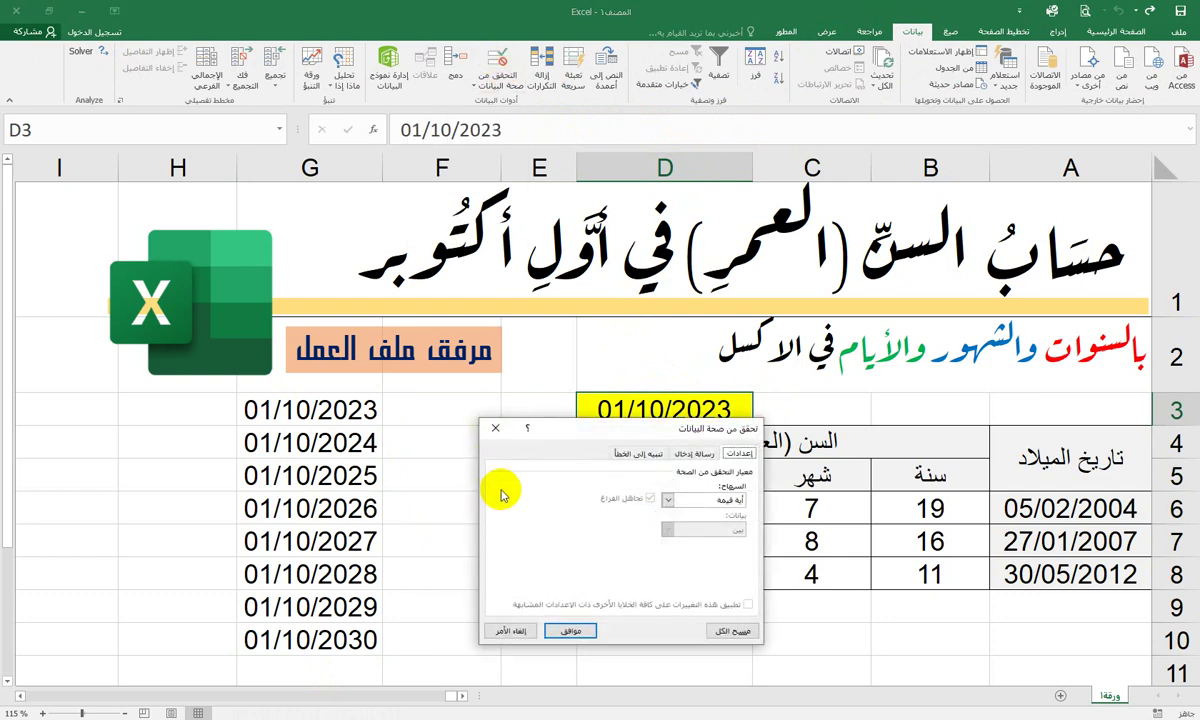
pyautogui.click(668, 500)
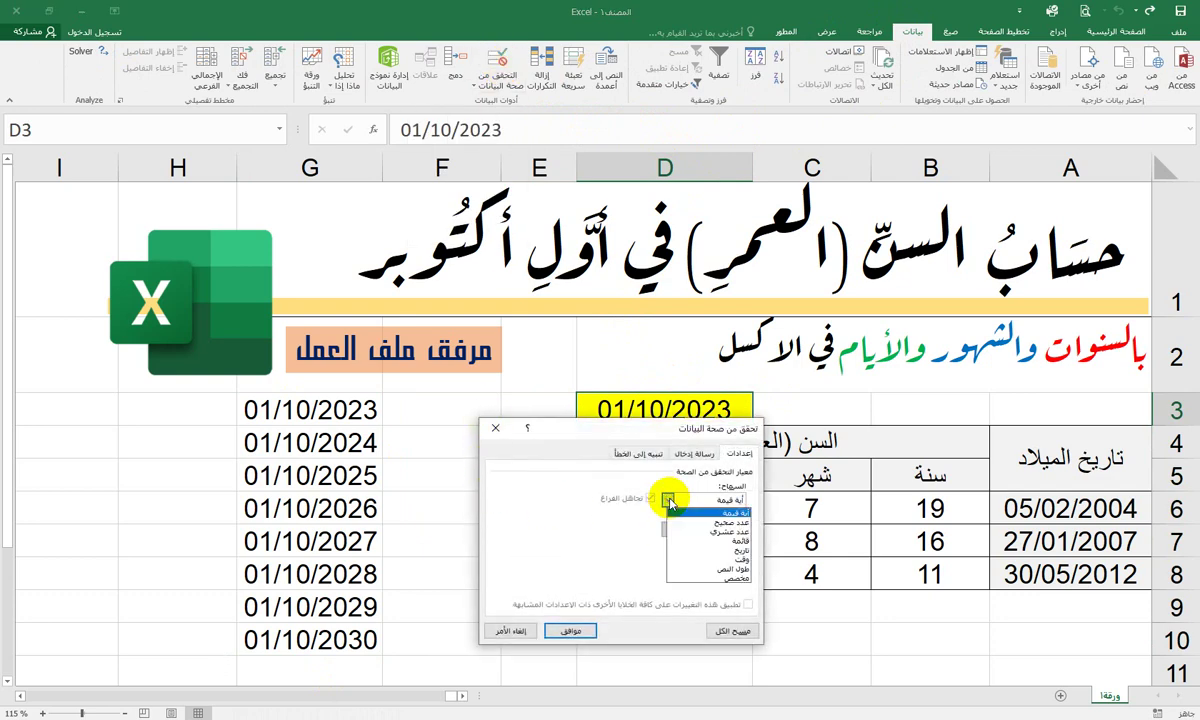
pyautogui.click(695, 428)
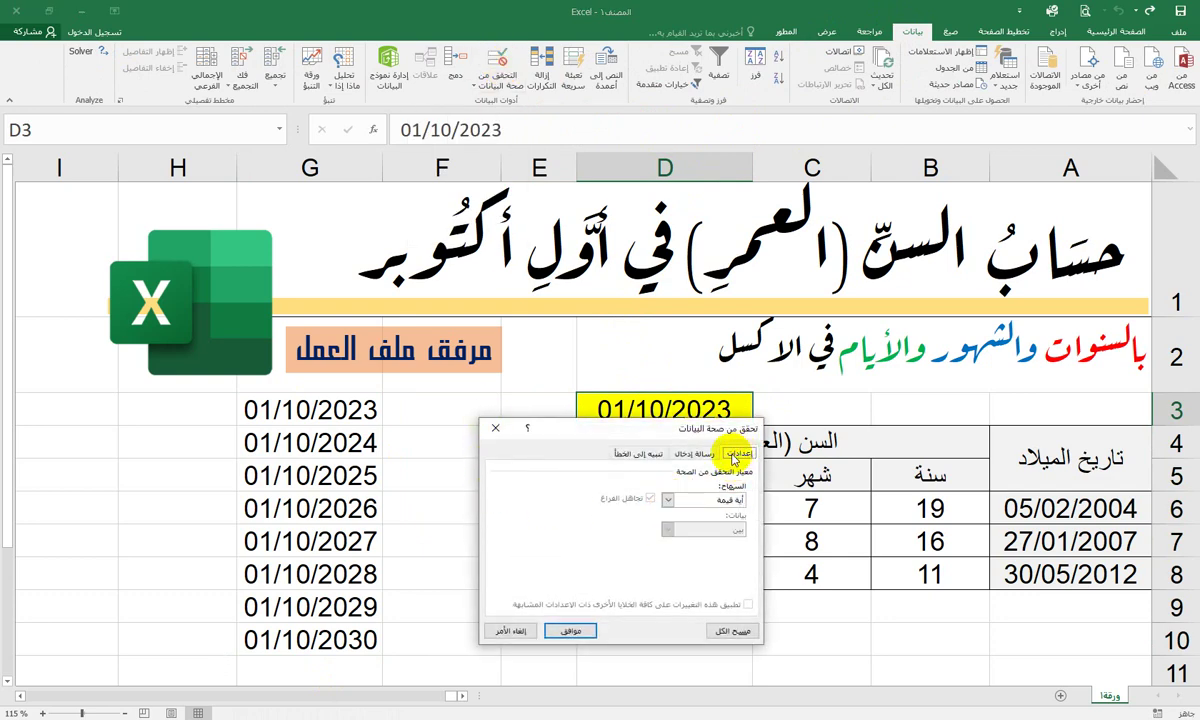
pyautogui.click(674, 505)
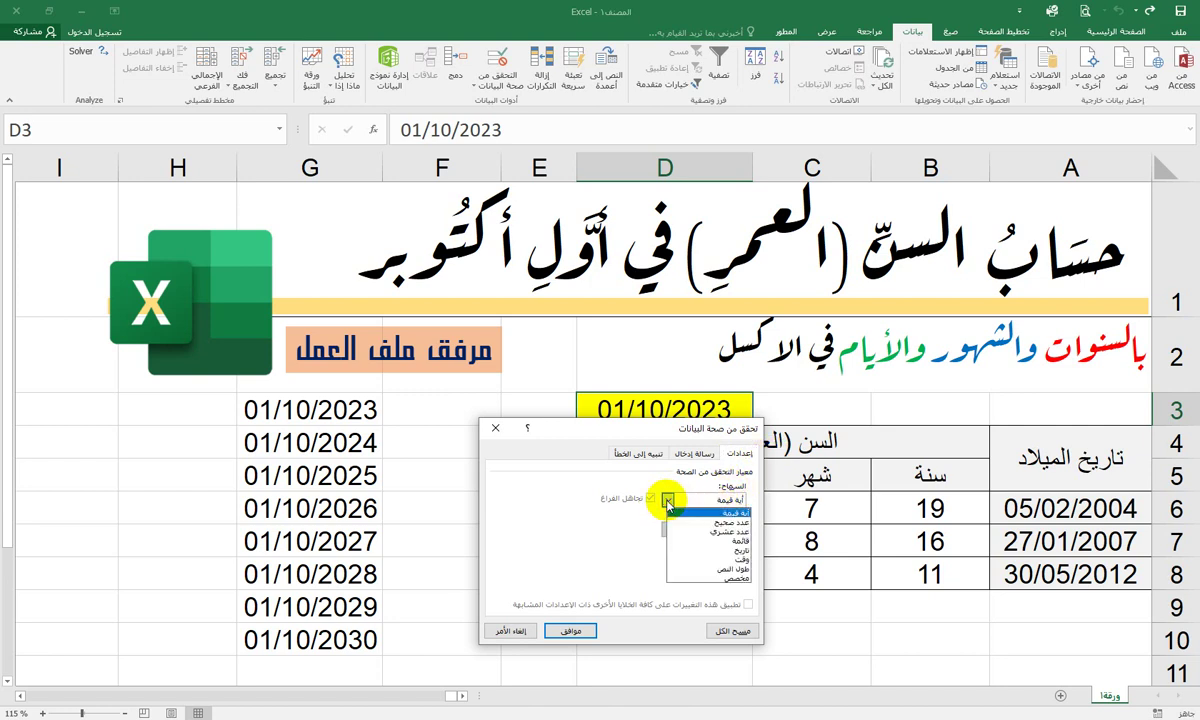
pyautogui.click(714, 541)
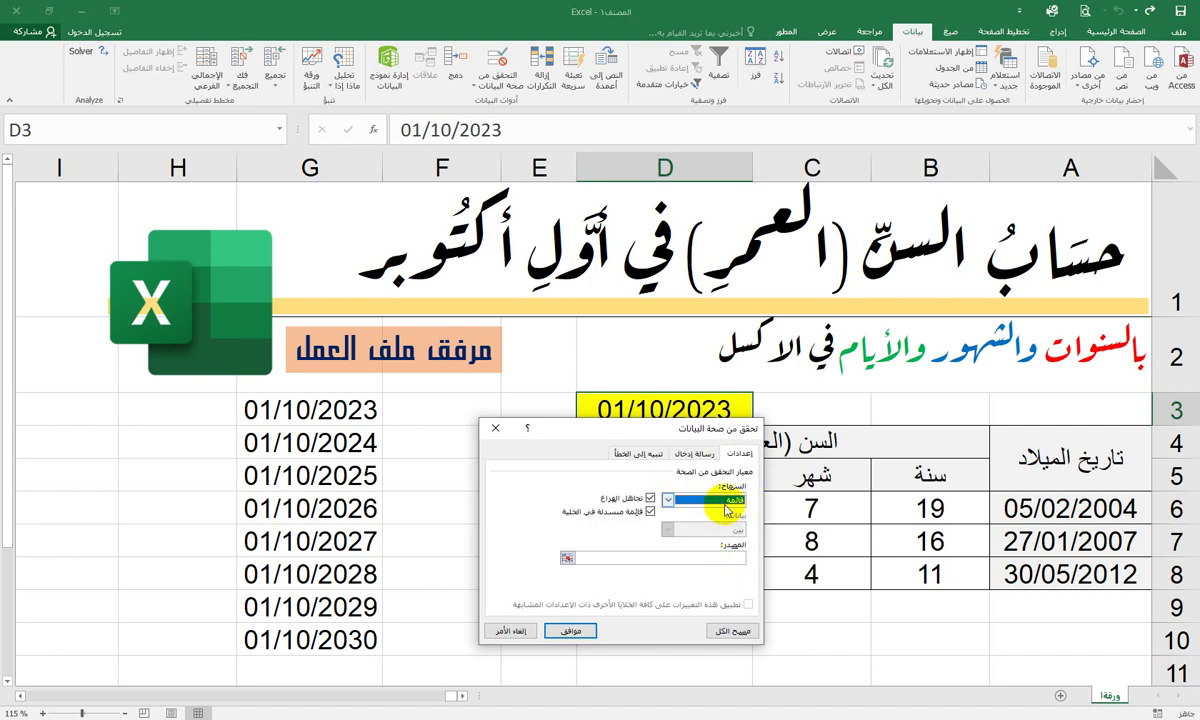
pyautogui.click(703, 558)
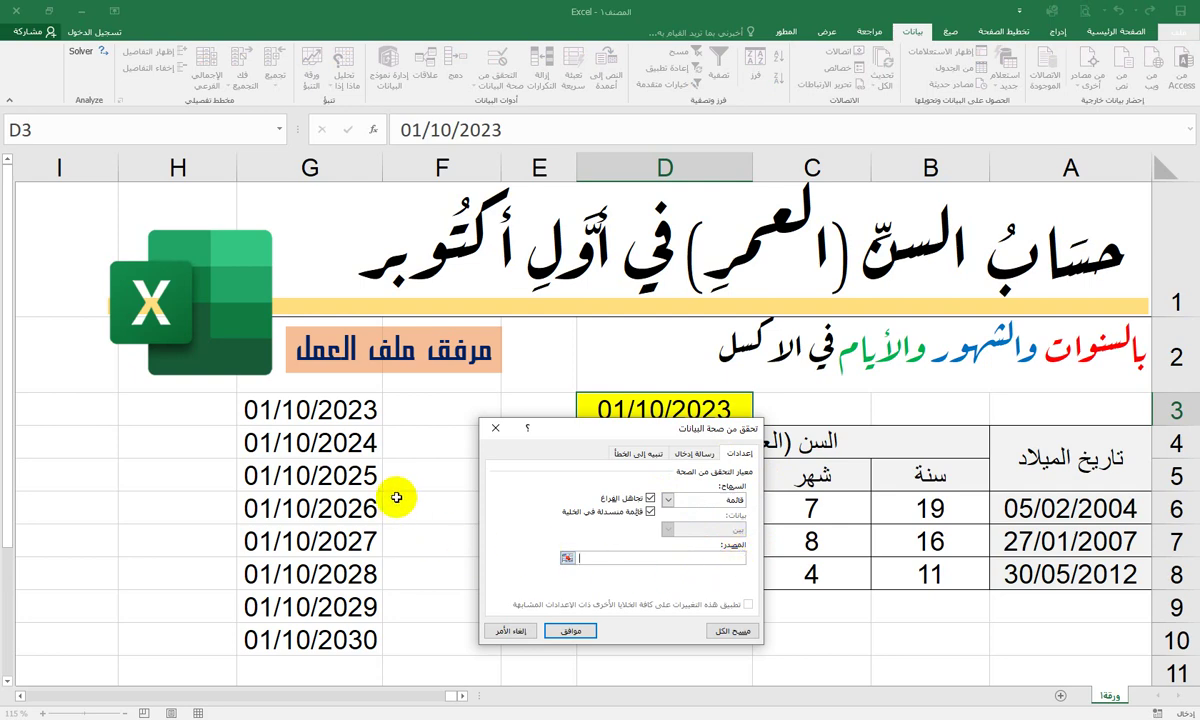
pyautogui.moveTo(342, 405); pyautogui.dragTo(340, 640)
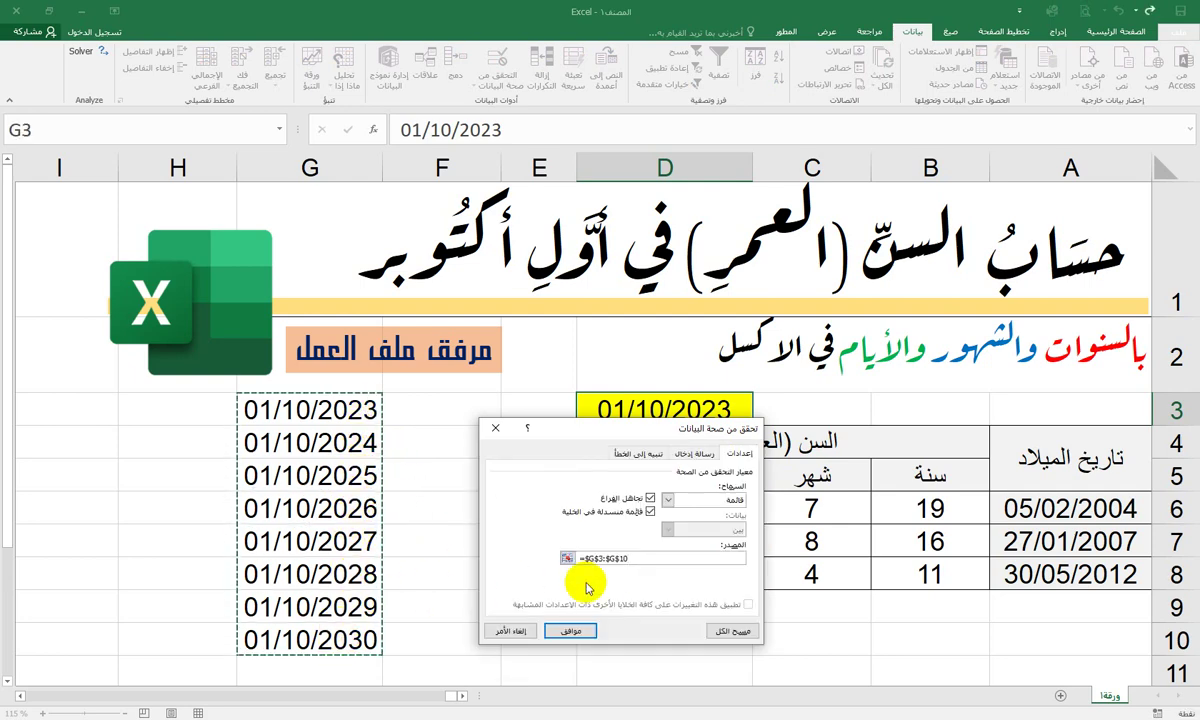
pyautogui.click(589, 632)
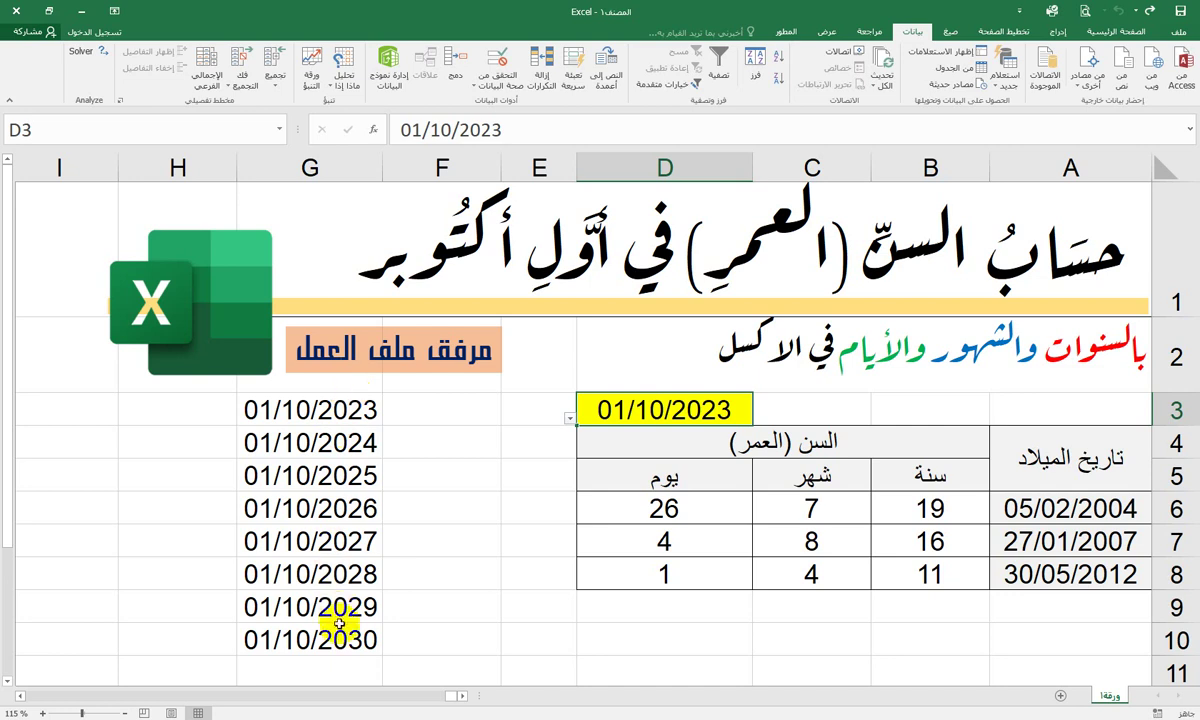
# - Set the font colour of G3:G11 to white to hide the list's source dates against the sheet background
pyautogui.moveTo(340, 667); pyautogui.dragTo(346, 398)
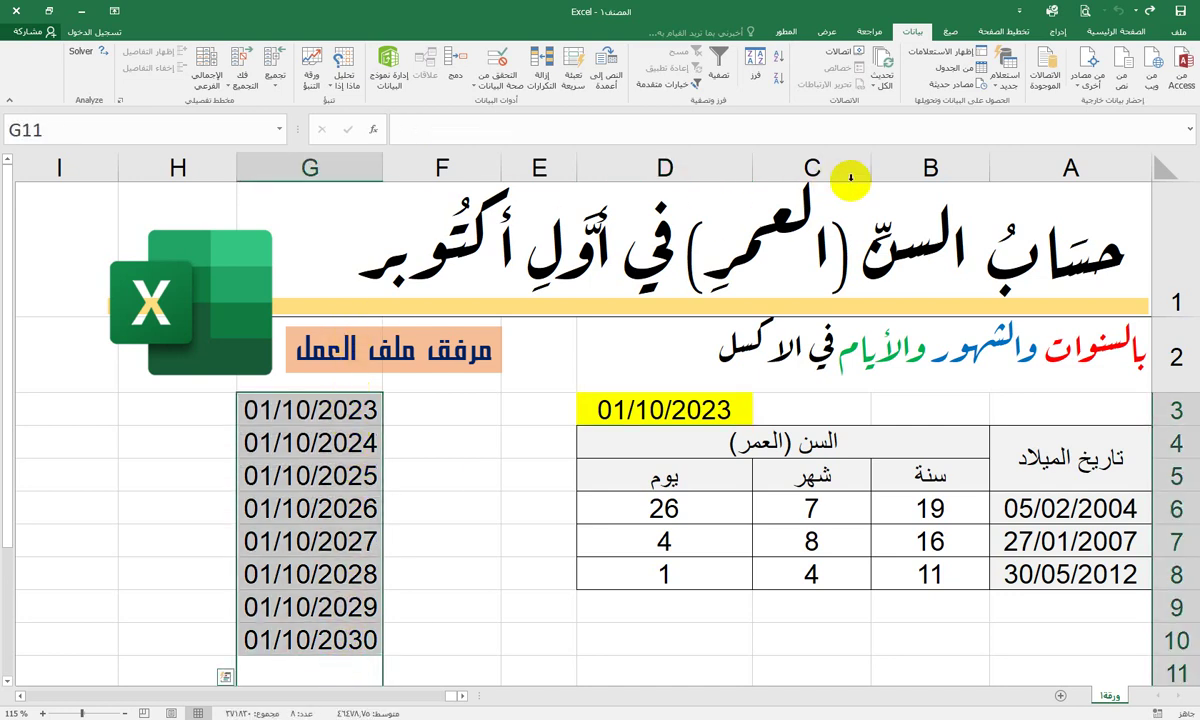
pyautogui.click(1097, 37)
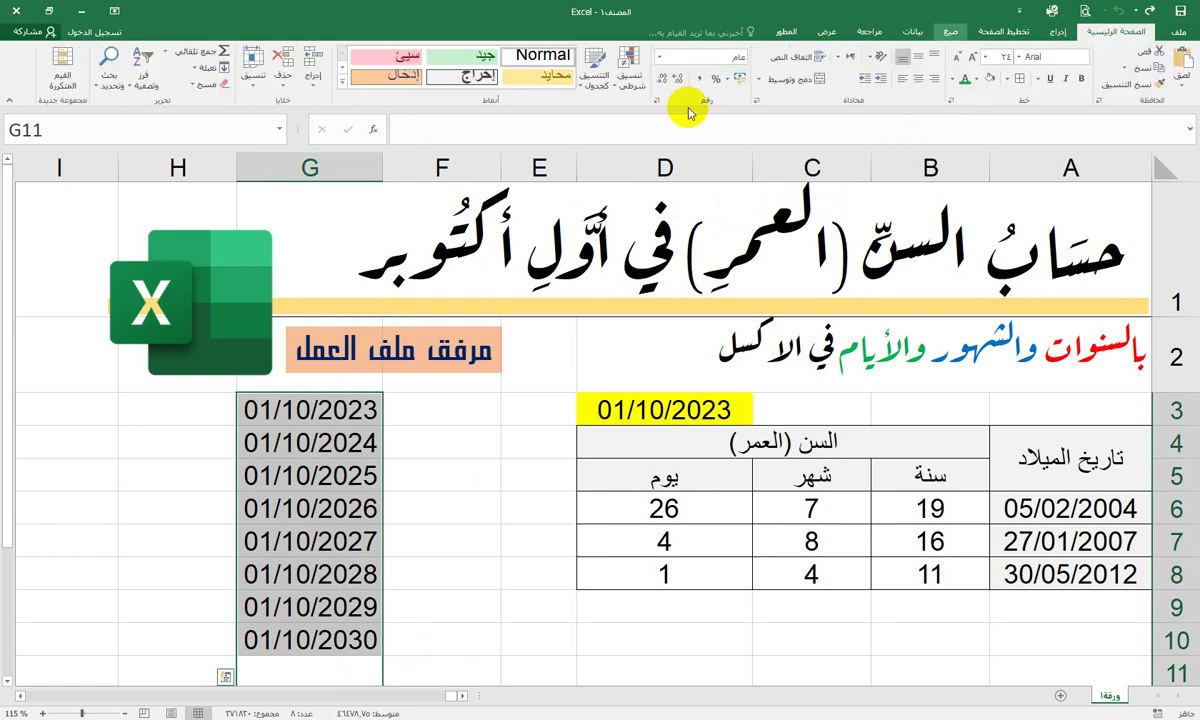
pyautogui.click(206, 468)
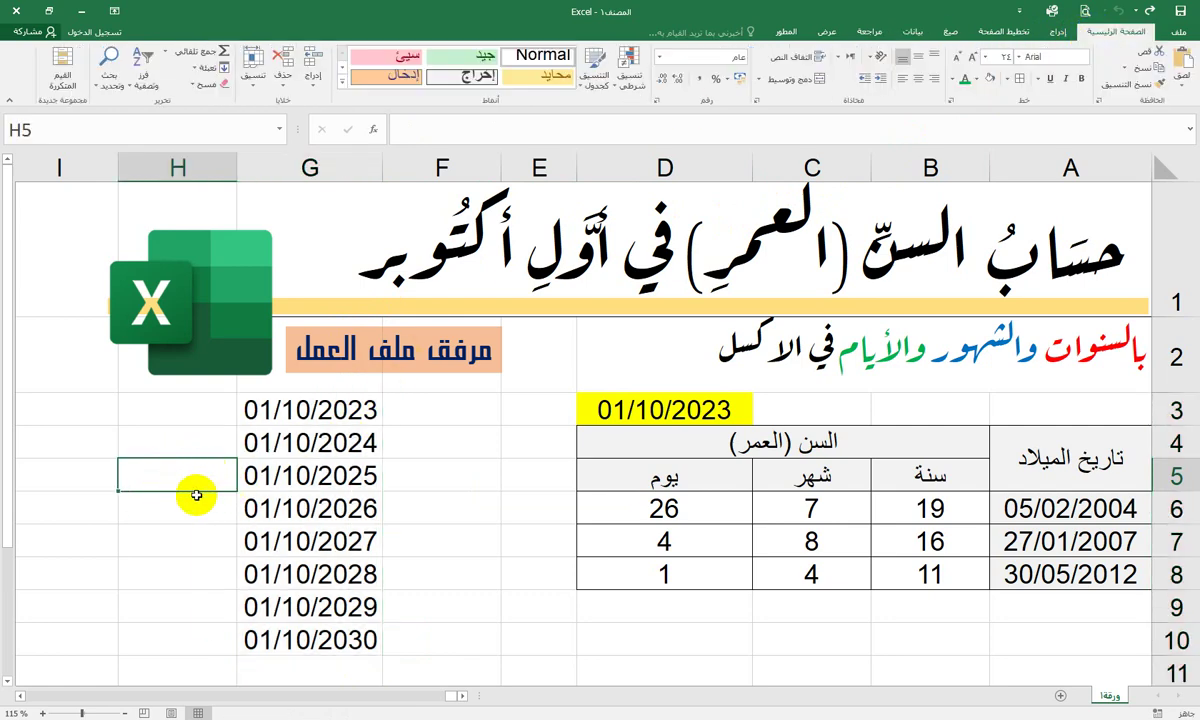
pyautogui.moveTo(335, 672); pyautogui.dragTo(335, 409)
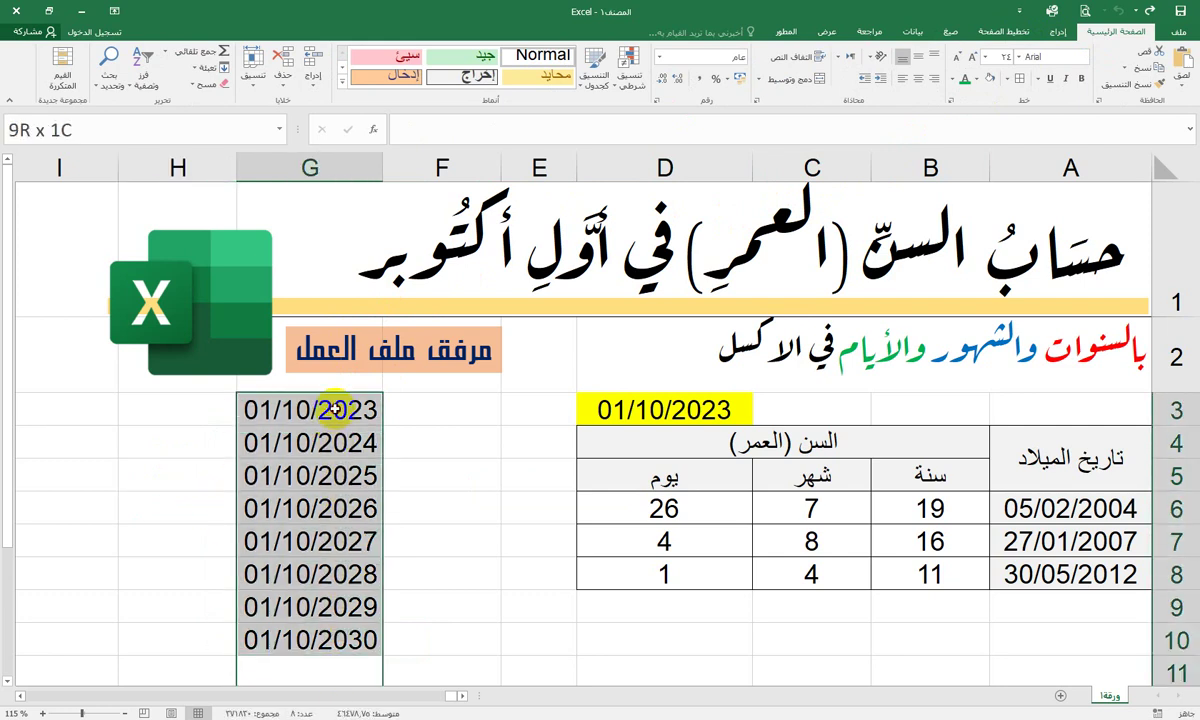
pyautogui.click(956, 80)
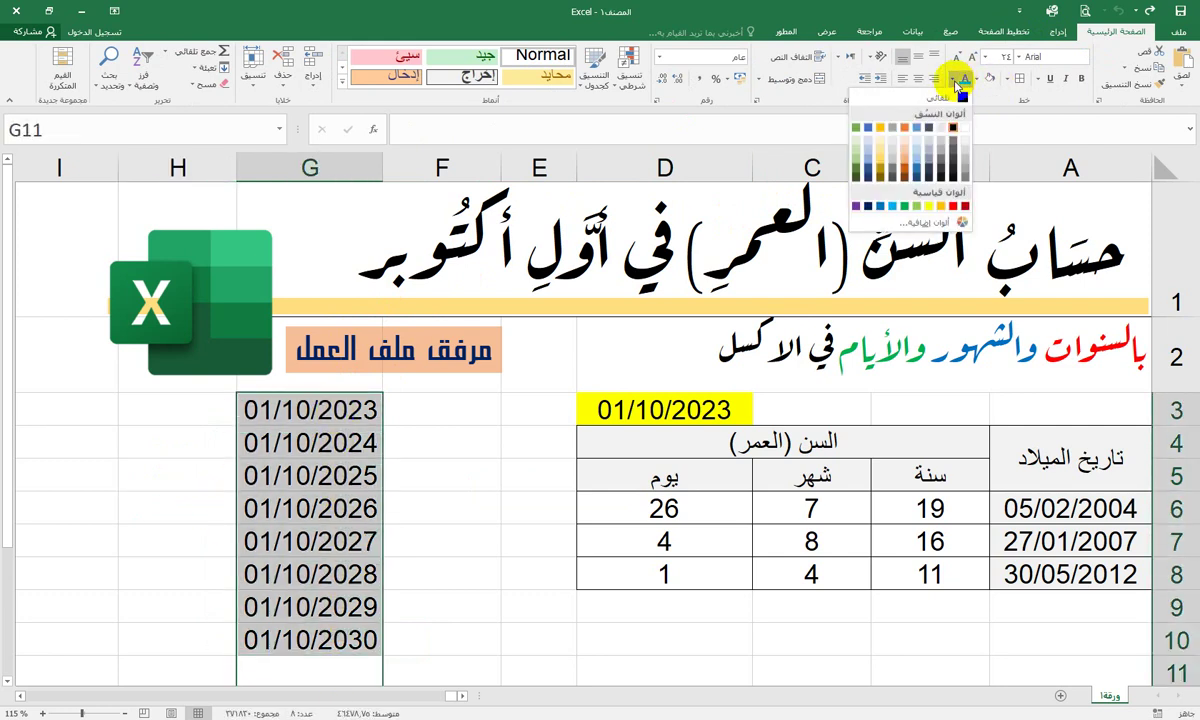
pyautogui.click(966, 130)
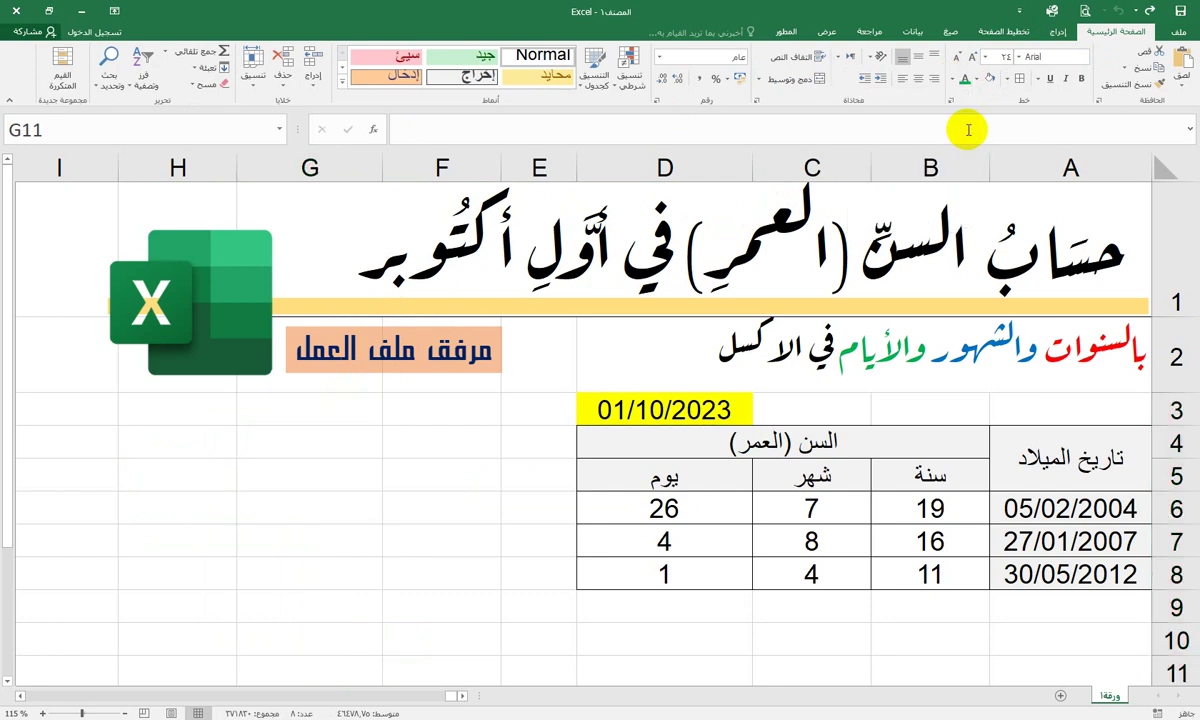
pyautogui.scroll(-1, 429, 493)
pyautogui.scroll(1, 442, 402)
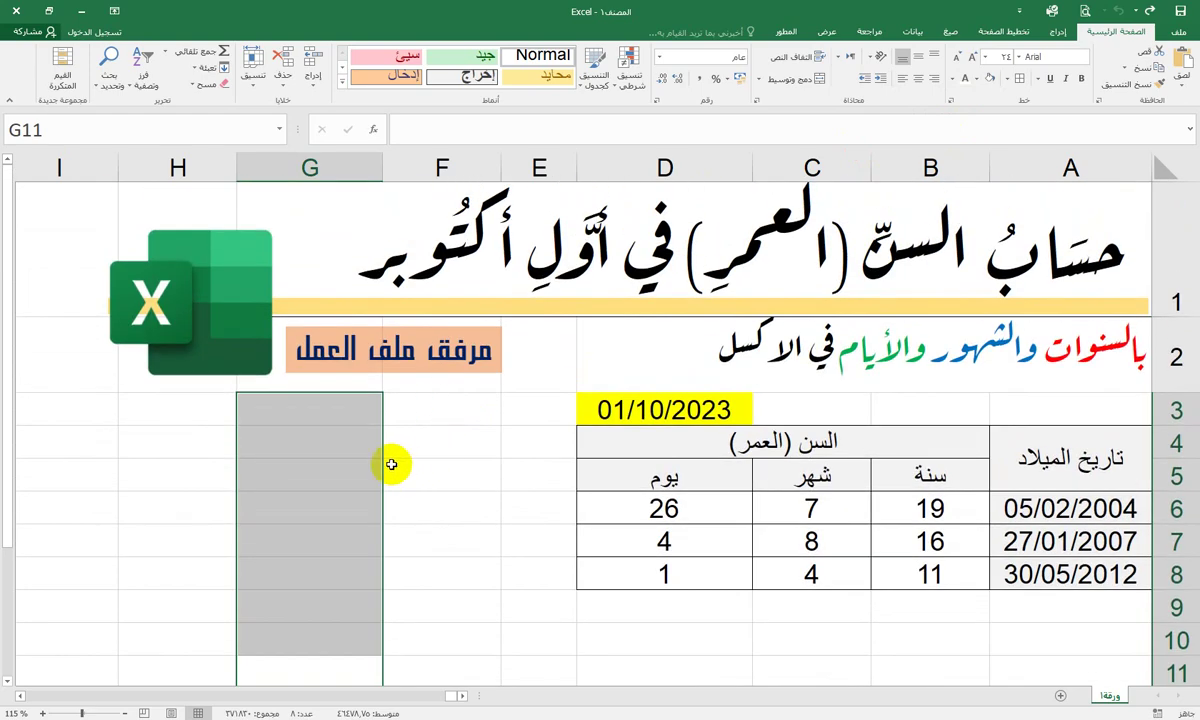
# - Check individual cells in G3:G8 to see whether they still contain the hidden source dates
pyautogui.click(321, 462)
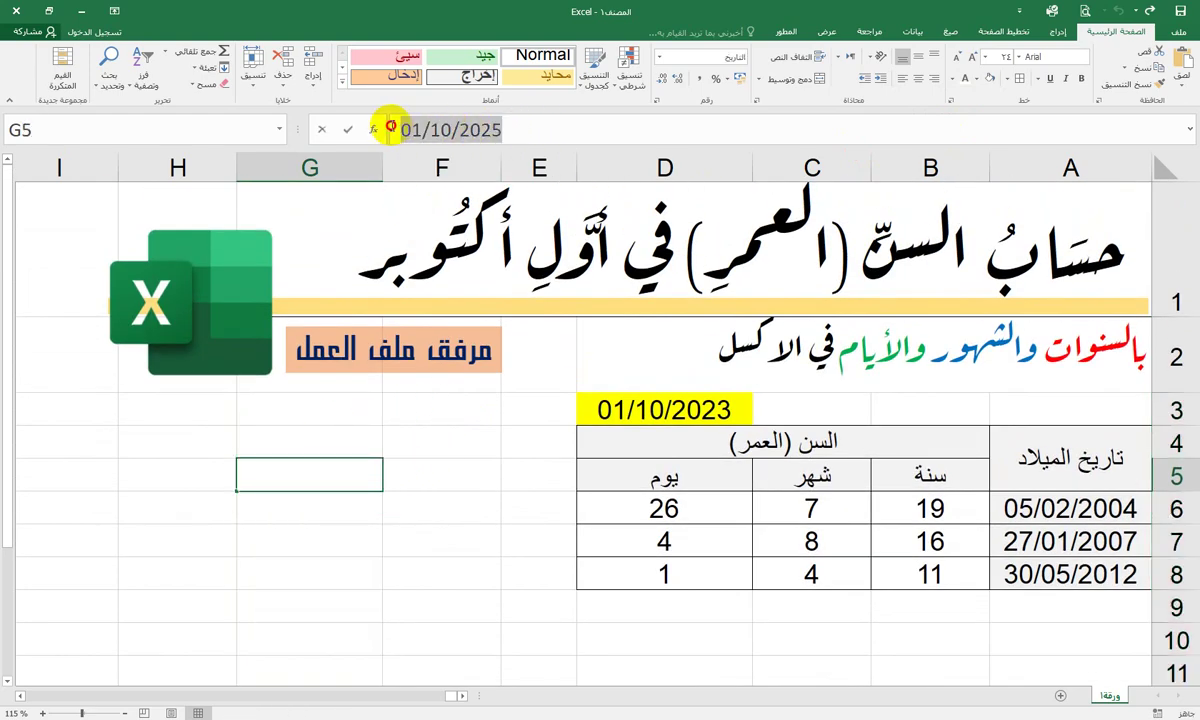
pyautogui.click(358, 515)
pyautogui.click(333, 562)
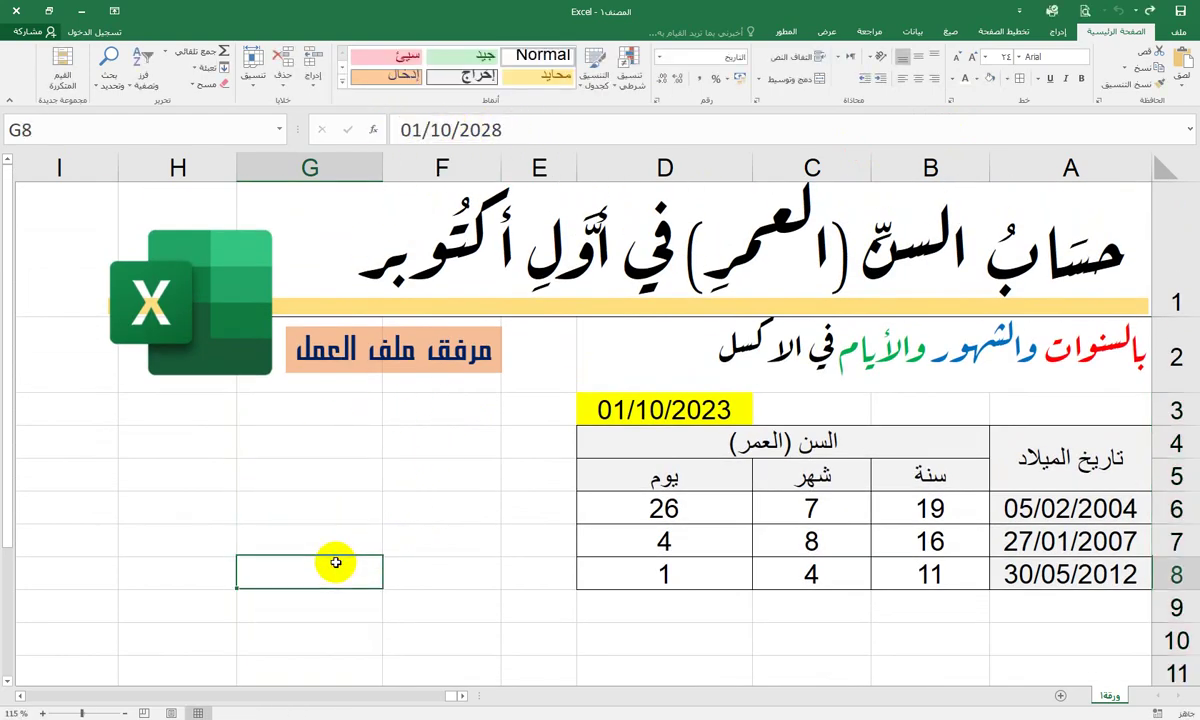
pyautogui.click(337, 505)
pyautogui.click(340, 465)
pyautogui.click(352, 429)
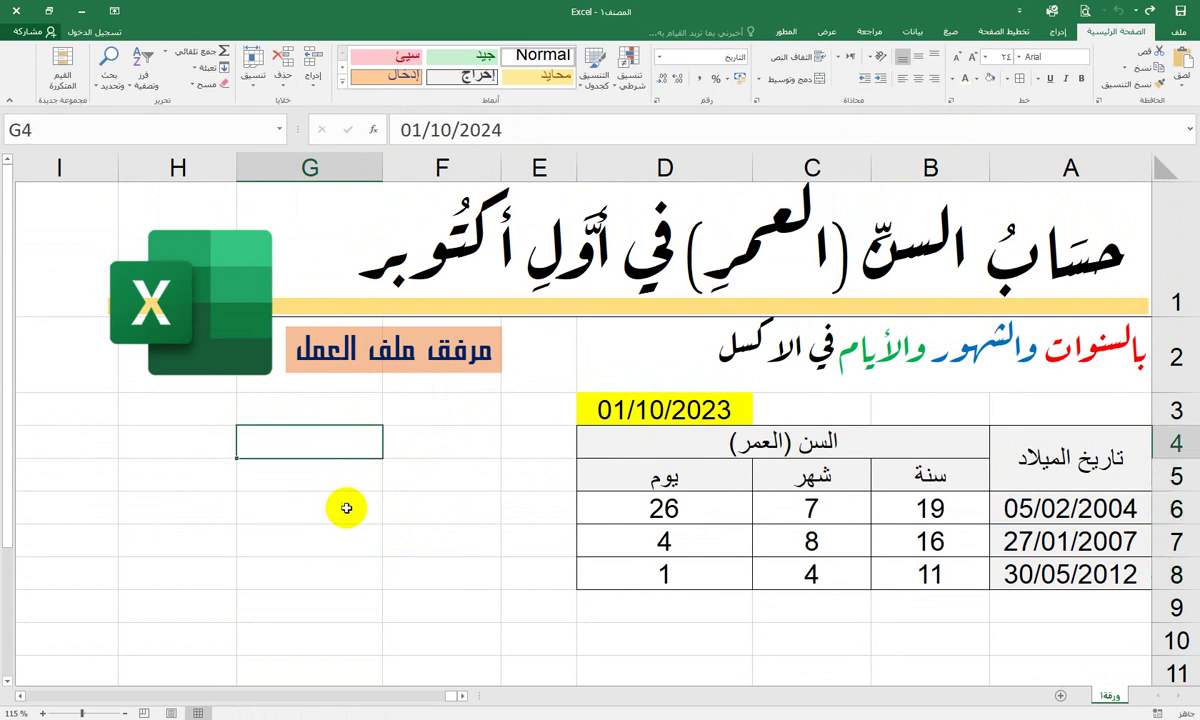
pyautogui.click(335, 574)
pyautogui.click(355, 410)
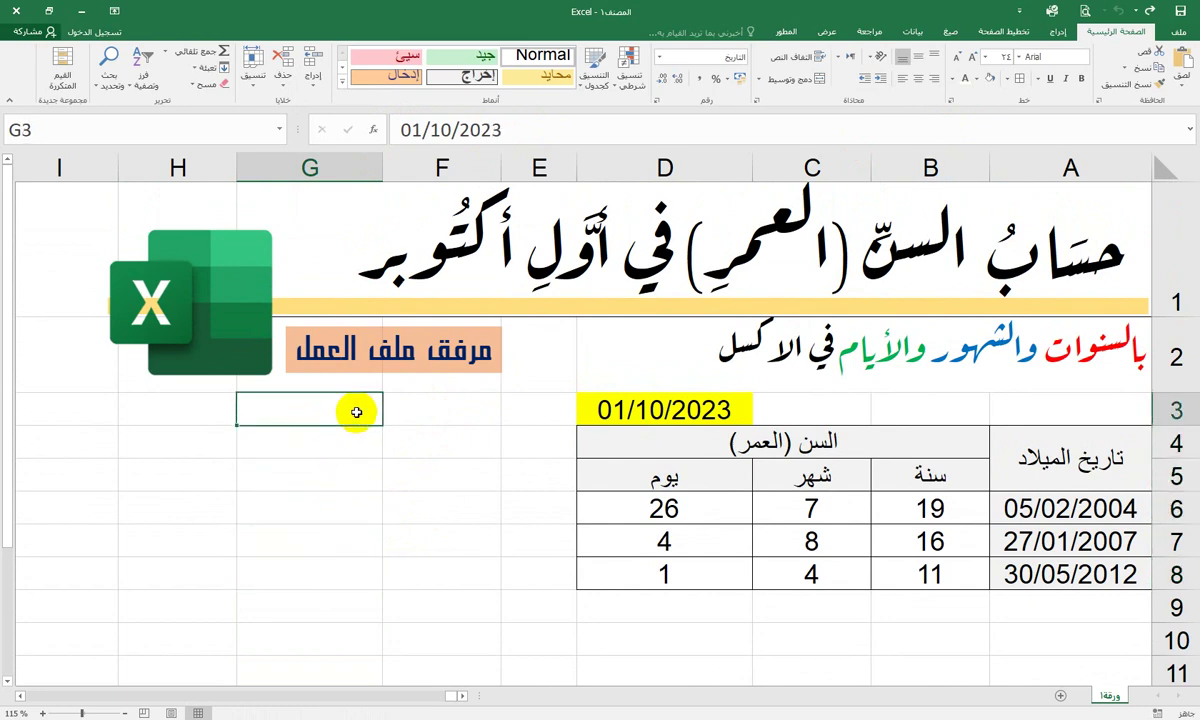
pyautogui.click(447, 478)
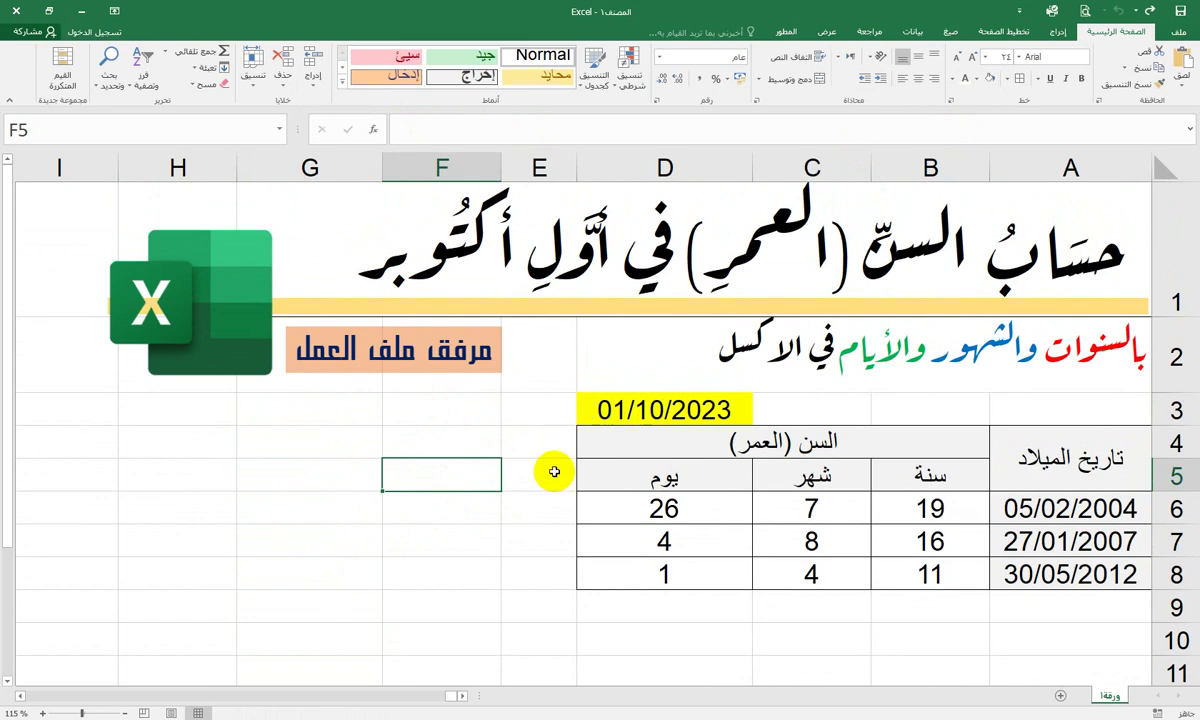
# - Choose 01/10/2030 from the date list in D3 and examine the recalculated age in row 6
pyautogui.click(597, 413)
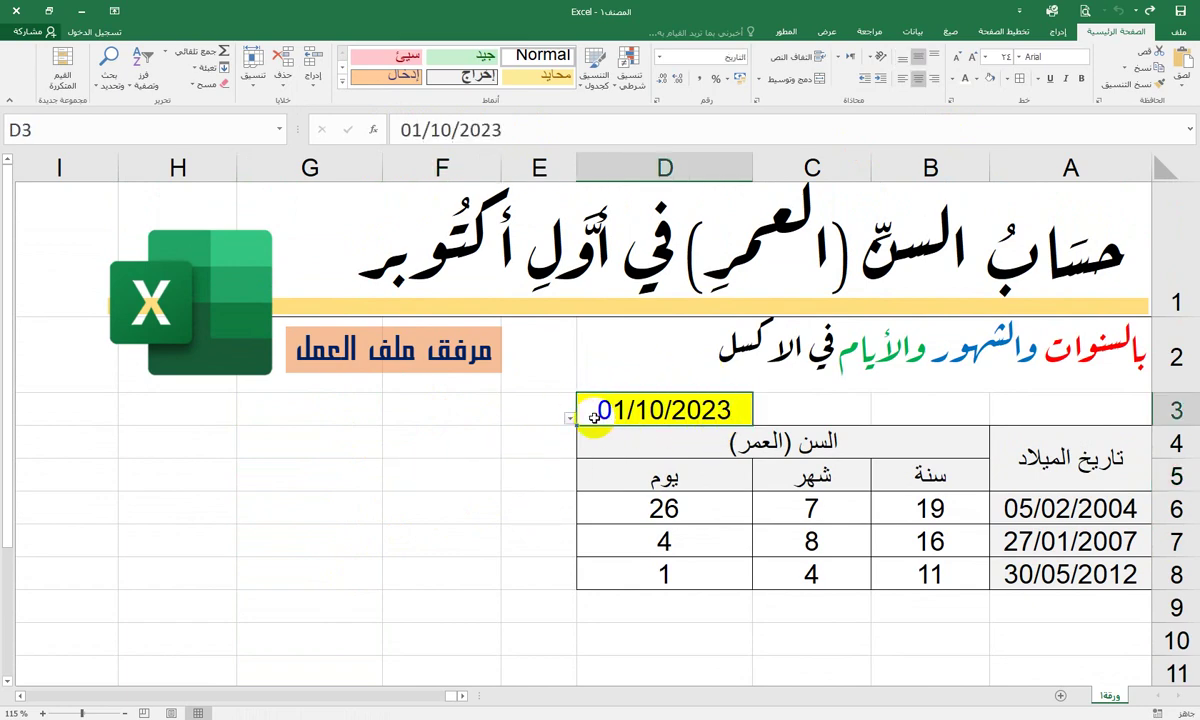
pyautogui.click(569, 418)
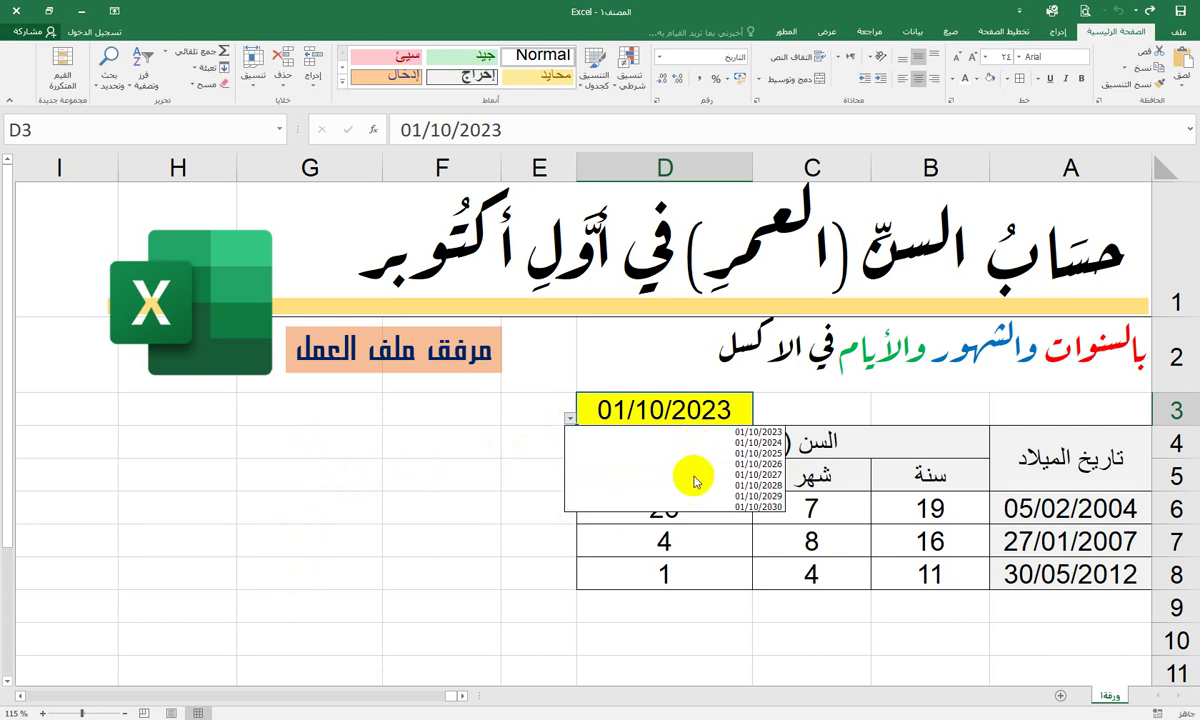
pyautogui.click(718, 507)
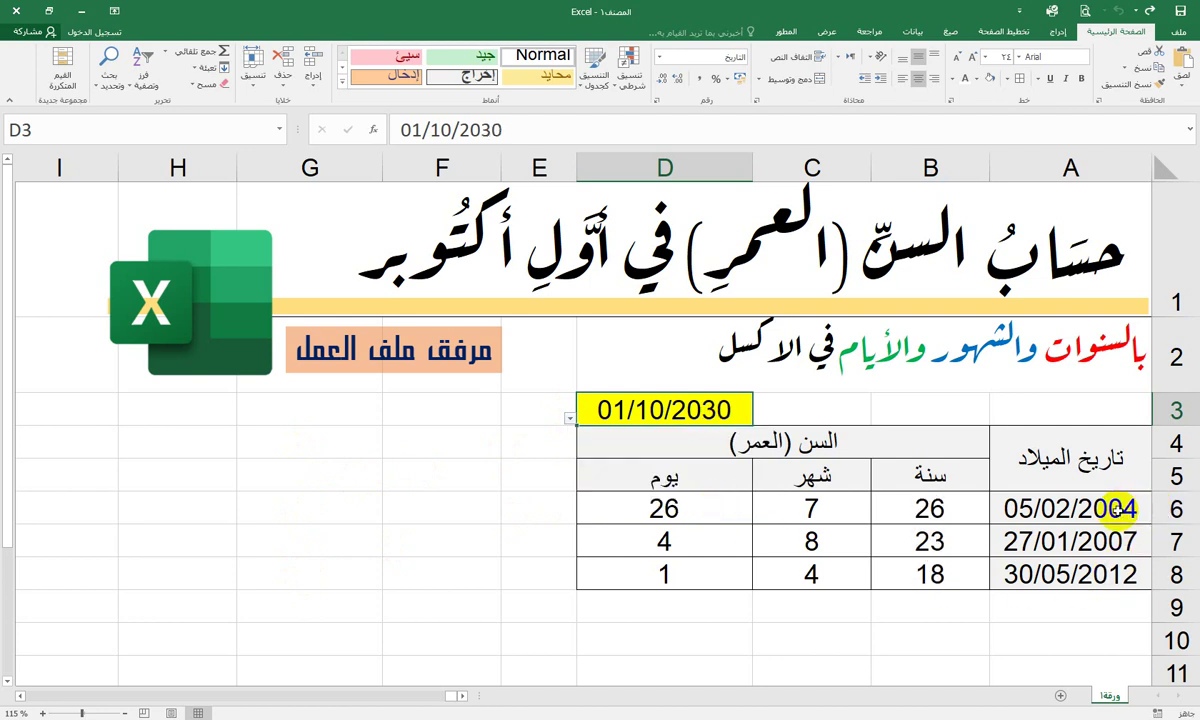
pyautogui.moveTo(1120, 495); pyautogui.dragTo(1085, 500)
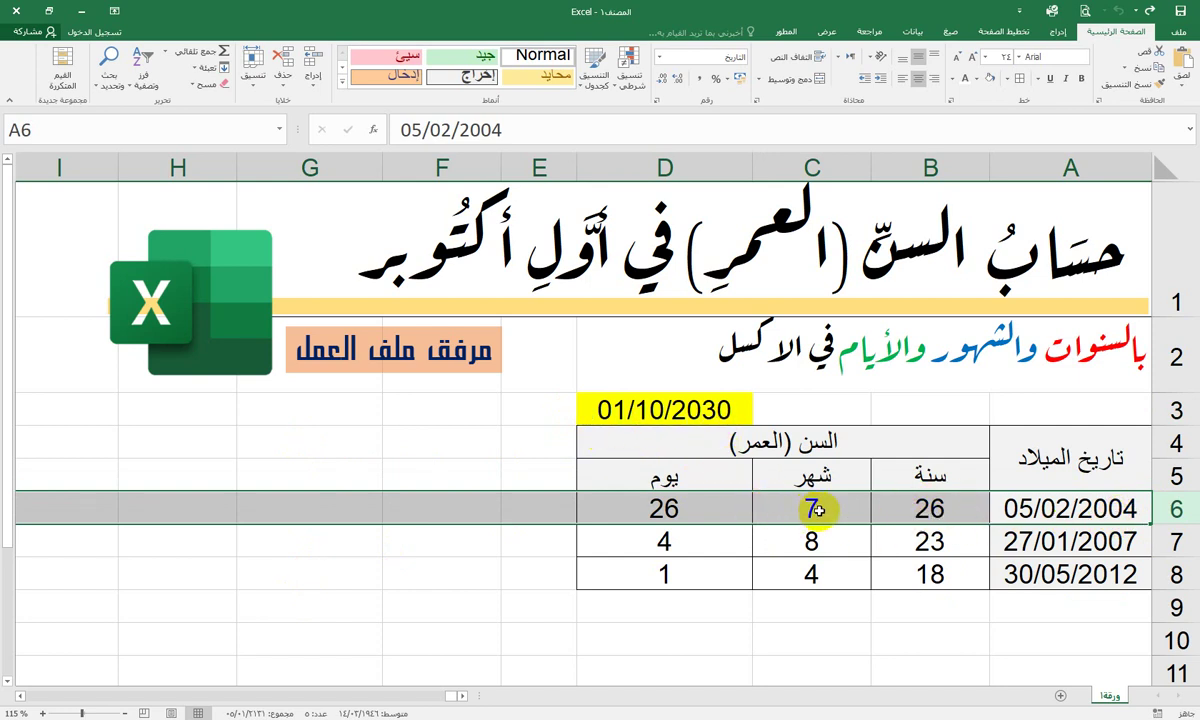
# - Switch the reference date in D3 to 01/10/2024 using its date list
pyautogui.click(602, 412)
pyautogui.click(568, 419)
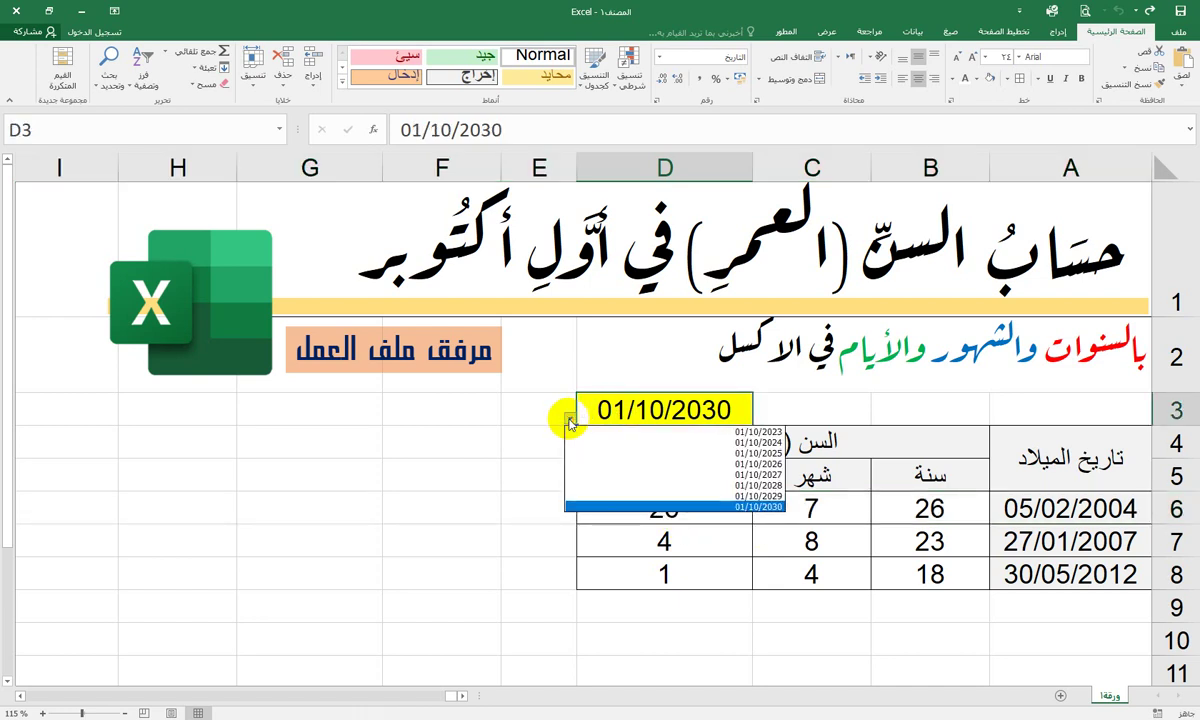
pyautogui.click(700, 439)
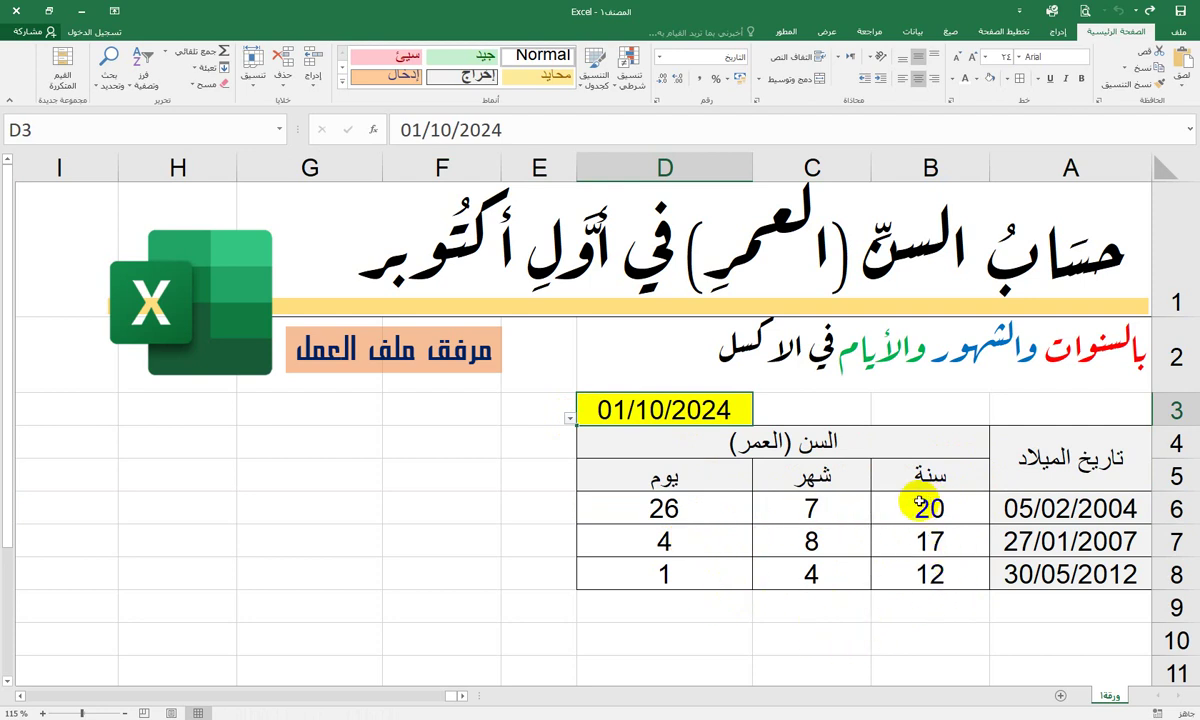
# - Pick 01/10/2026 from D3's date list as the reference date for the ages
pyautogui.click(569, 418)
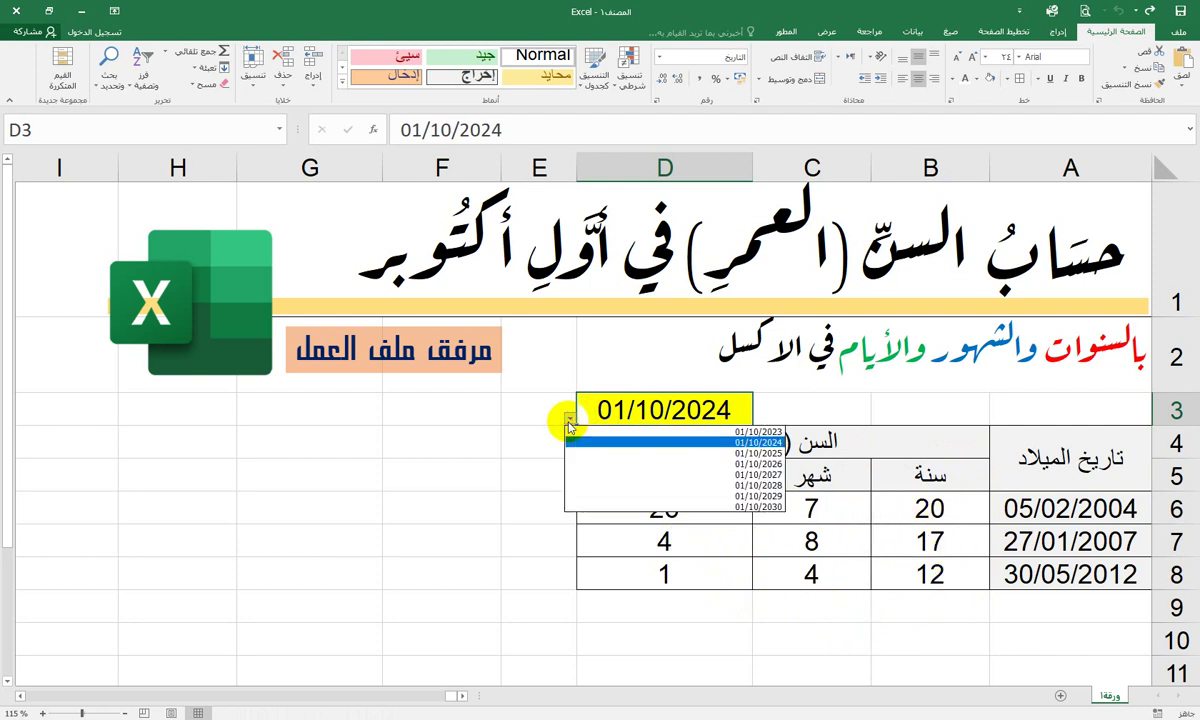
pyautogui.click(655, 464)
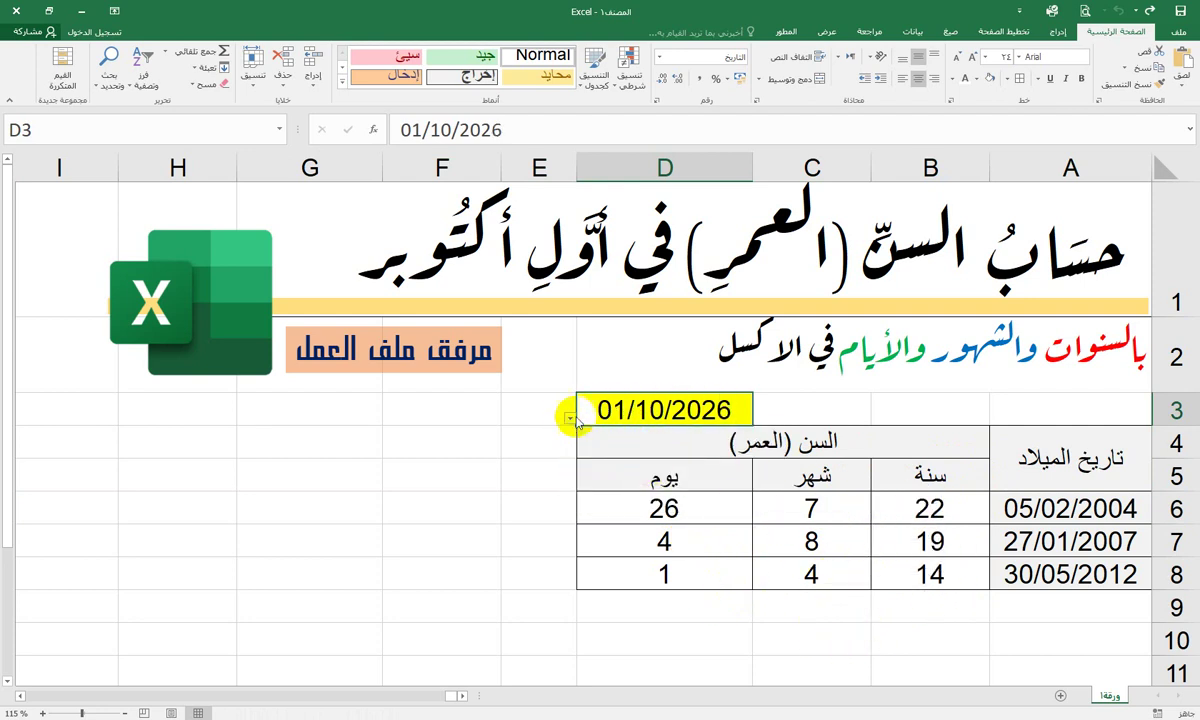
pyautogui.click(534, 508)
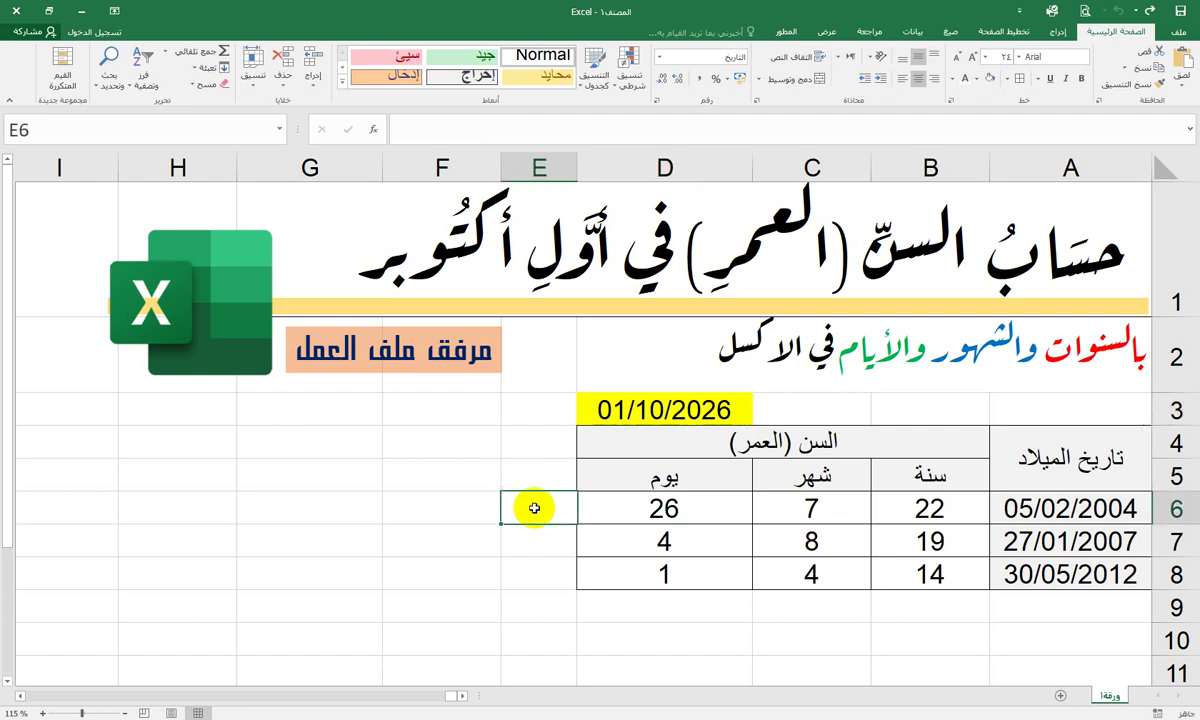
pyautogui.click(481, 472)
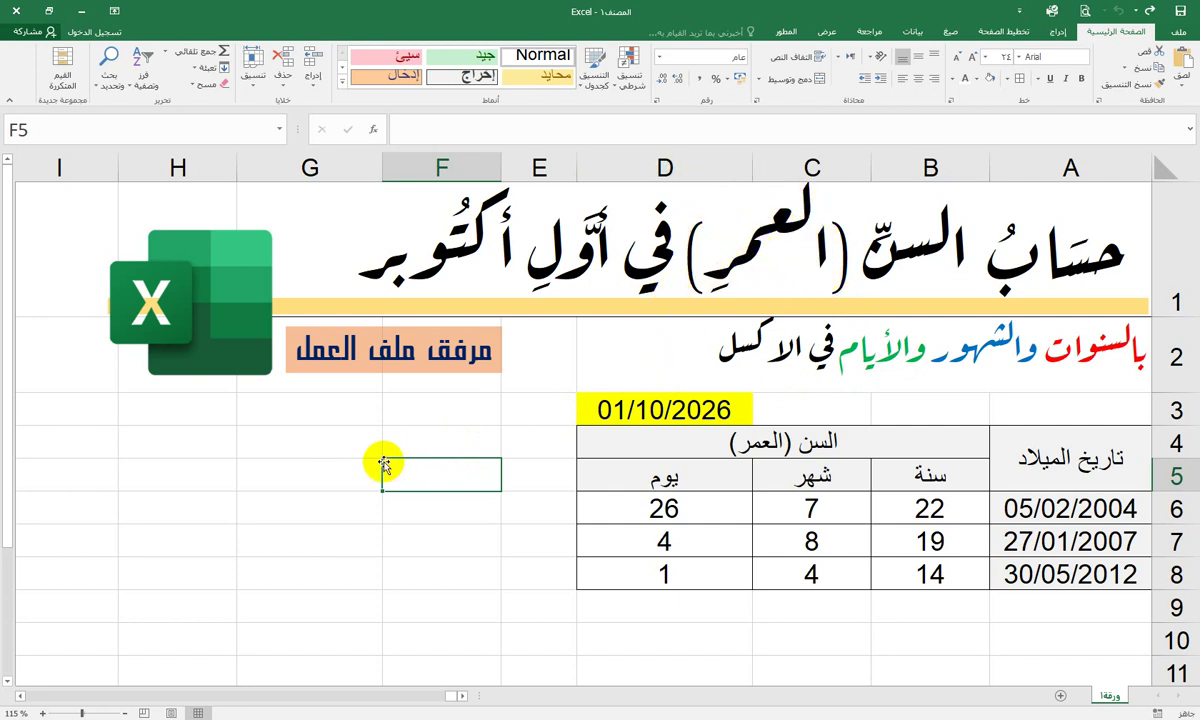
pyautogui.click(369, 537)
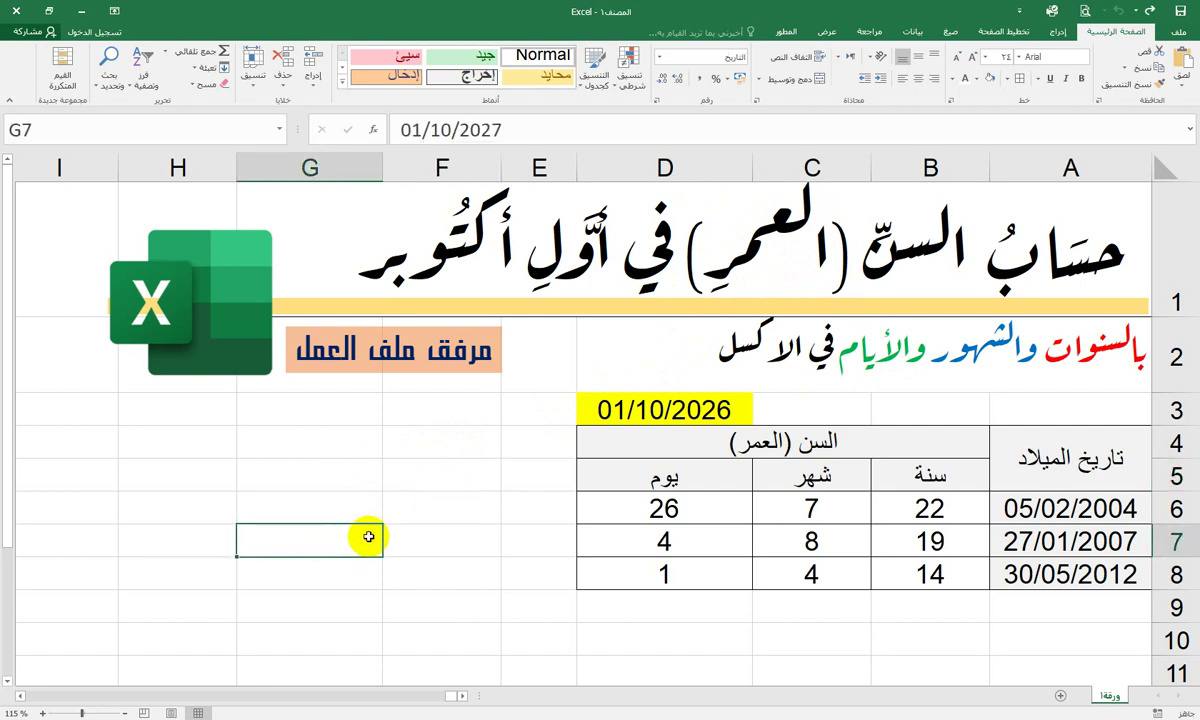